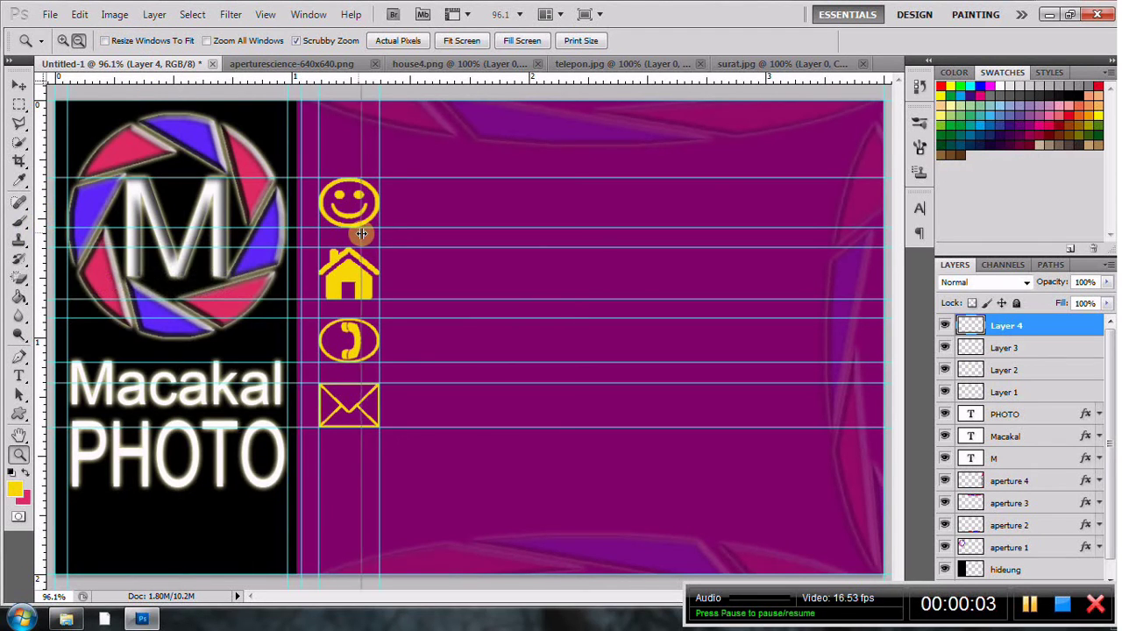
- Drag a vertical guide from the left ruler to just right of the icon column
{"action": "left_click_drag", "start_coordinate": [385, 232], "coordinate": [395, 230]}
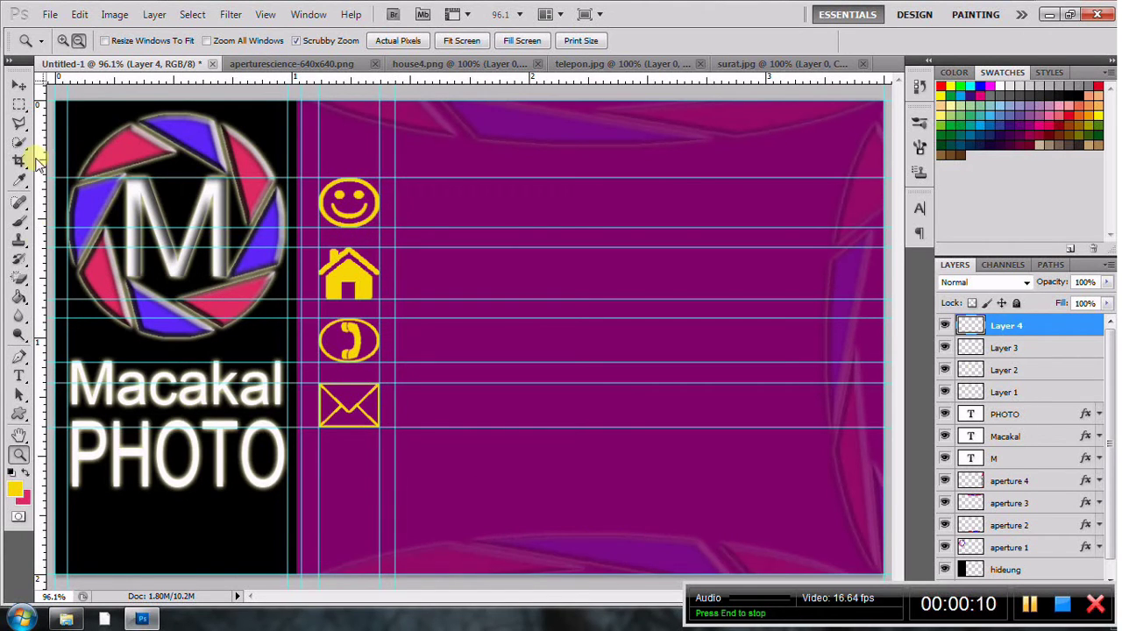
- Add the owner's full name as a yellow 24 pt Arial text line beside the smiley icon
{"action": "left_click", "coordinate": [18, 375]}
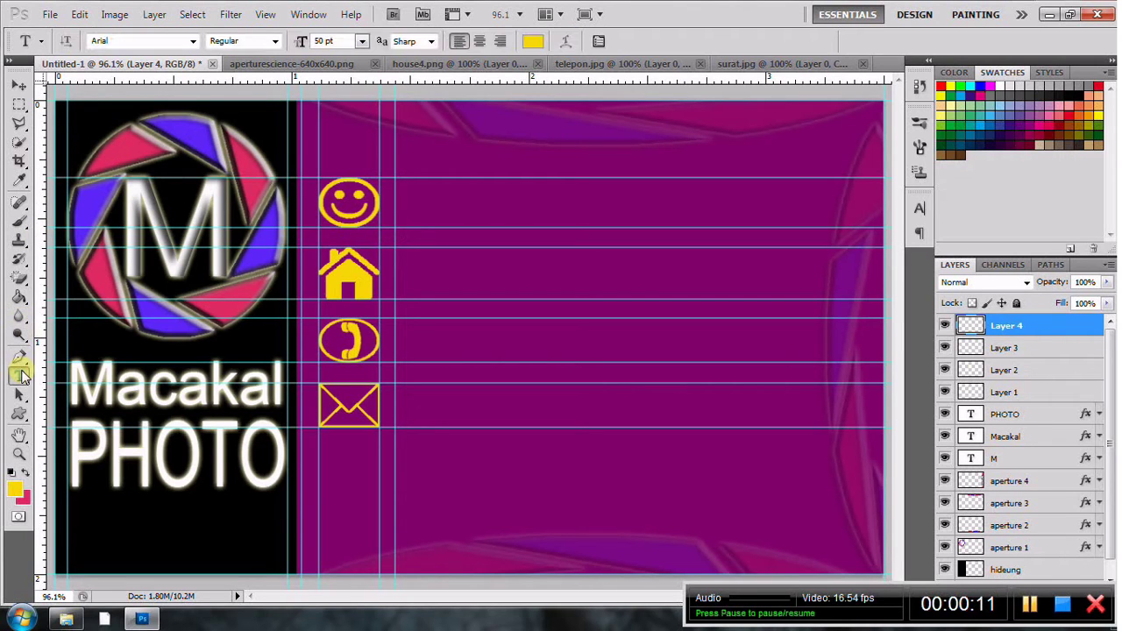
{"action": "left_click", "coordinate": [403, 203]}
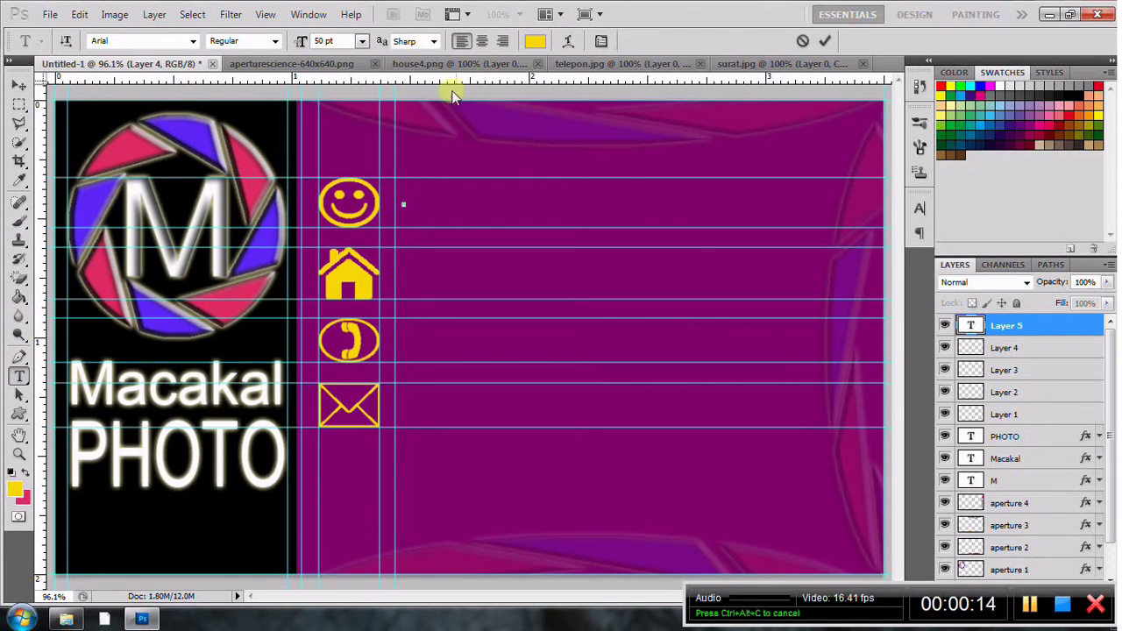
{"action": "left_click", "coordinate": [326, 41]}
{"action": "type", "text": "24"}
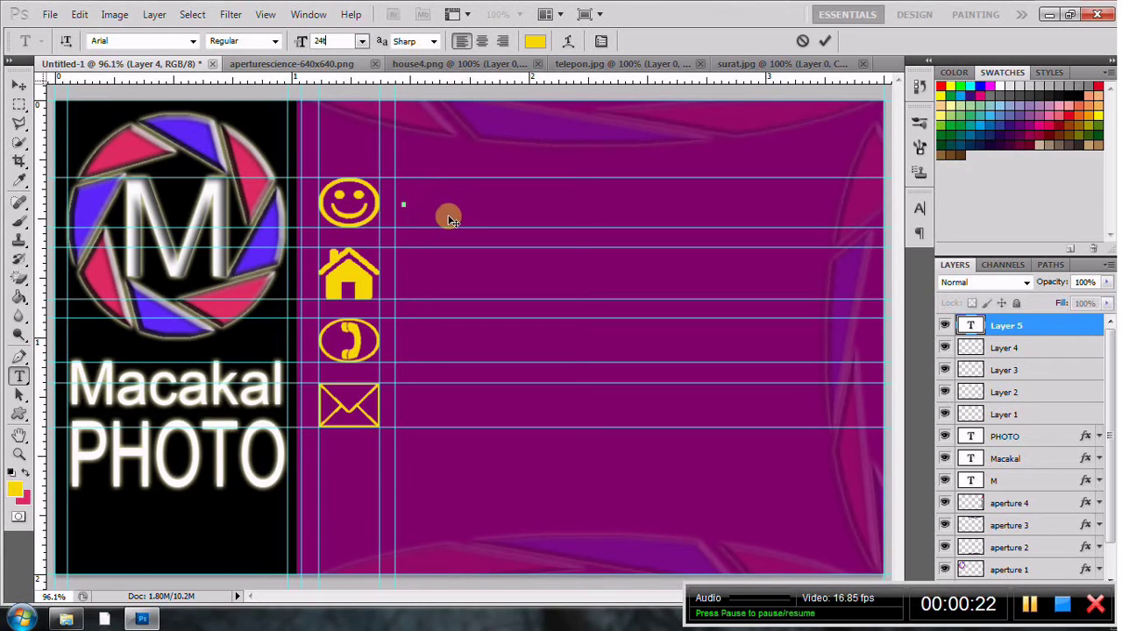
{"action": "left_click", "coordinate": [399, 199]}
{"action": "left_click", "coordinate": [564, 250]}
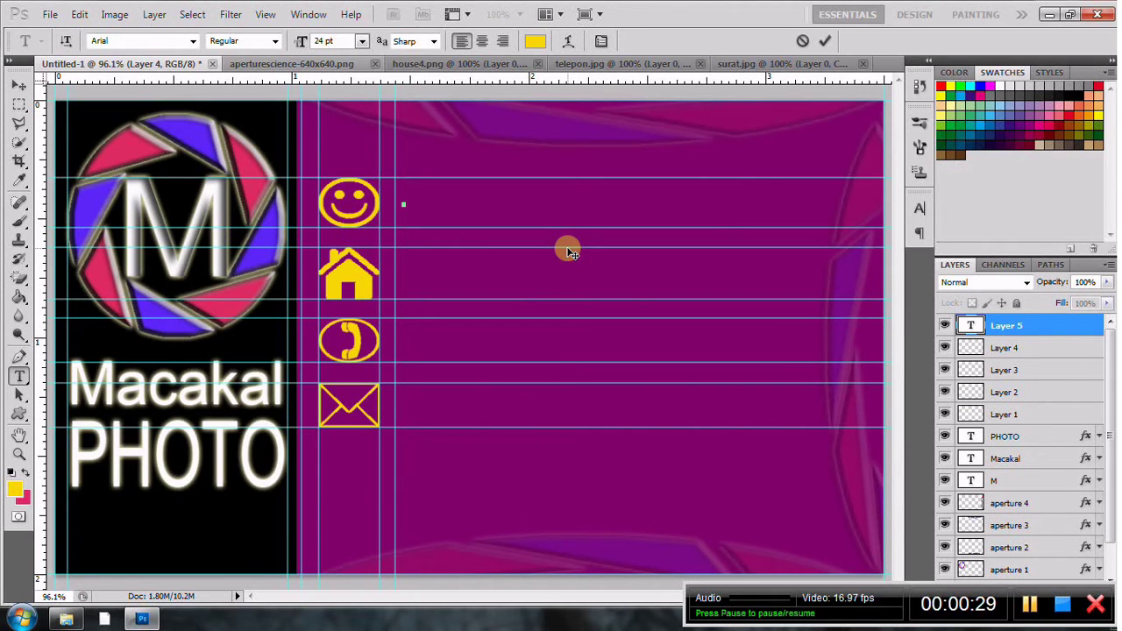
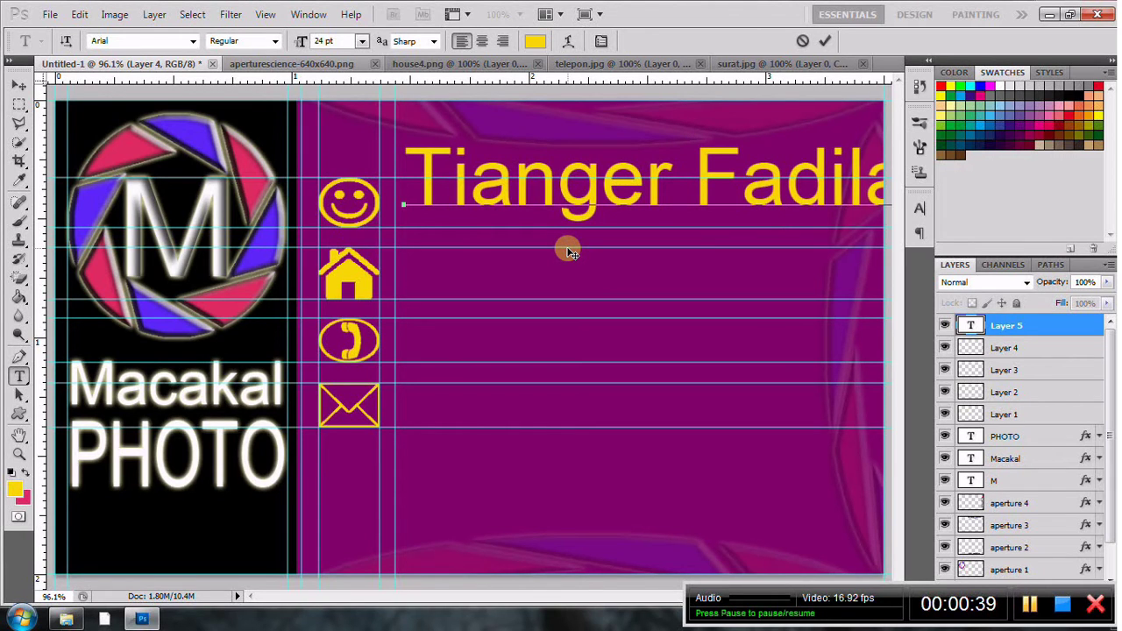
{"action": "left_click", "coordinate": [20, 454]}
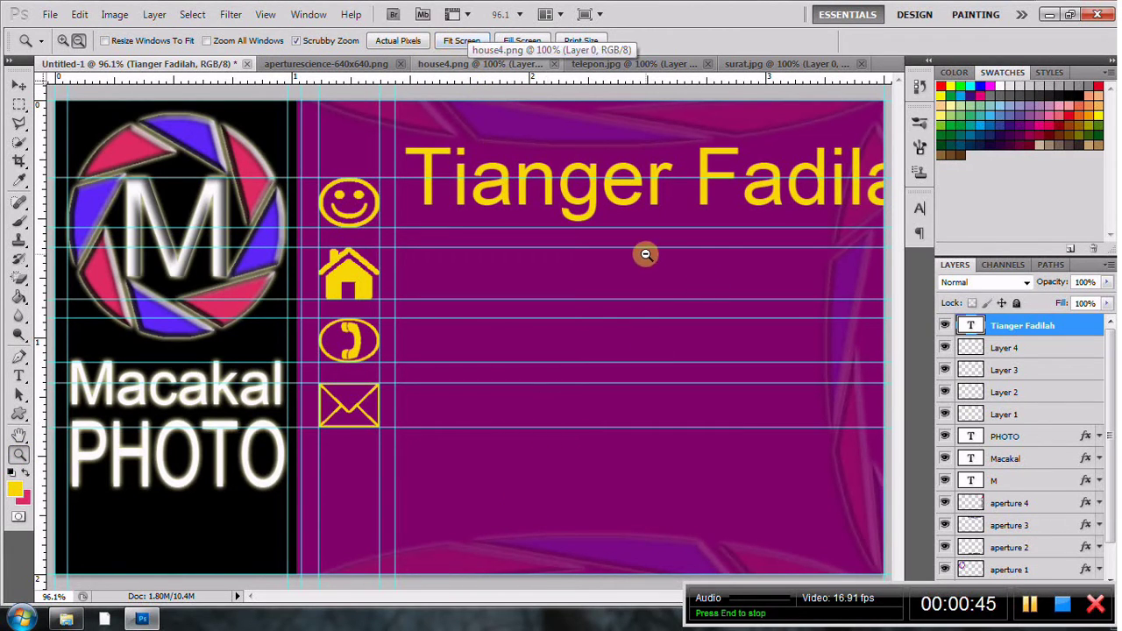
- Free Transform the name line to 48.33% width and 69.08% height, then apply
{"action": "left_click", "coordinate": [90, 18]}
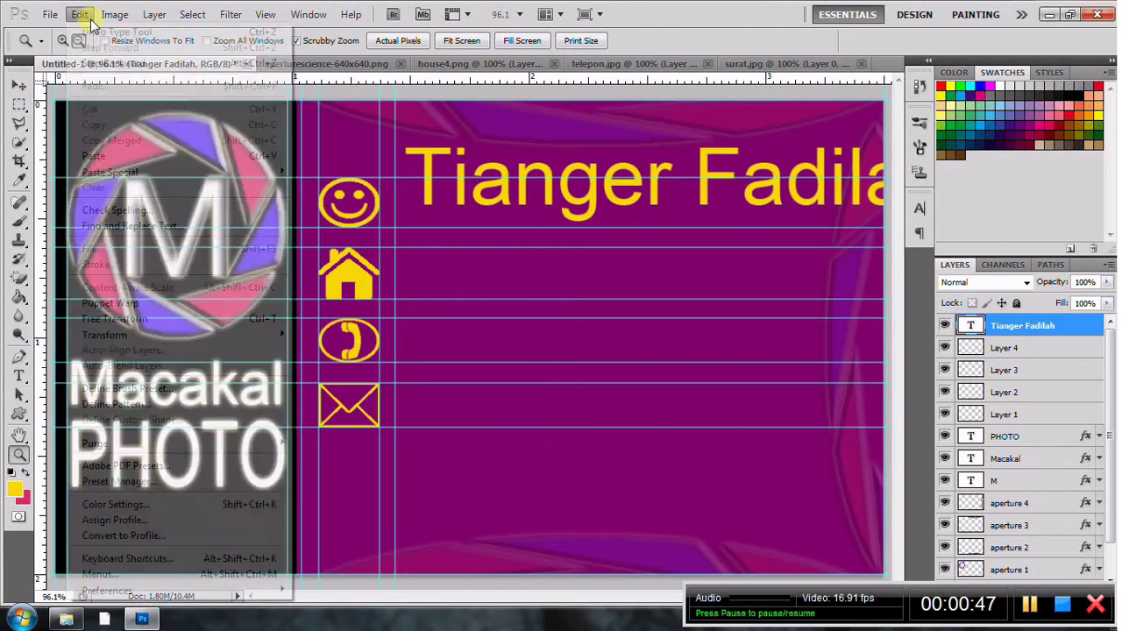
{"action": "left_click", "coordinate": [150, 318]}
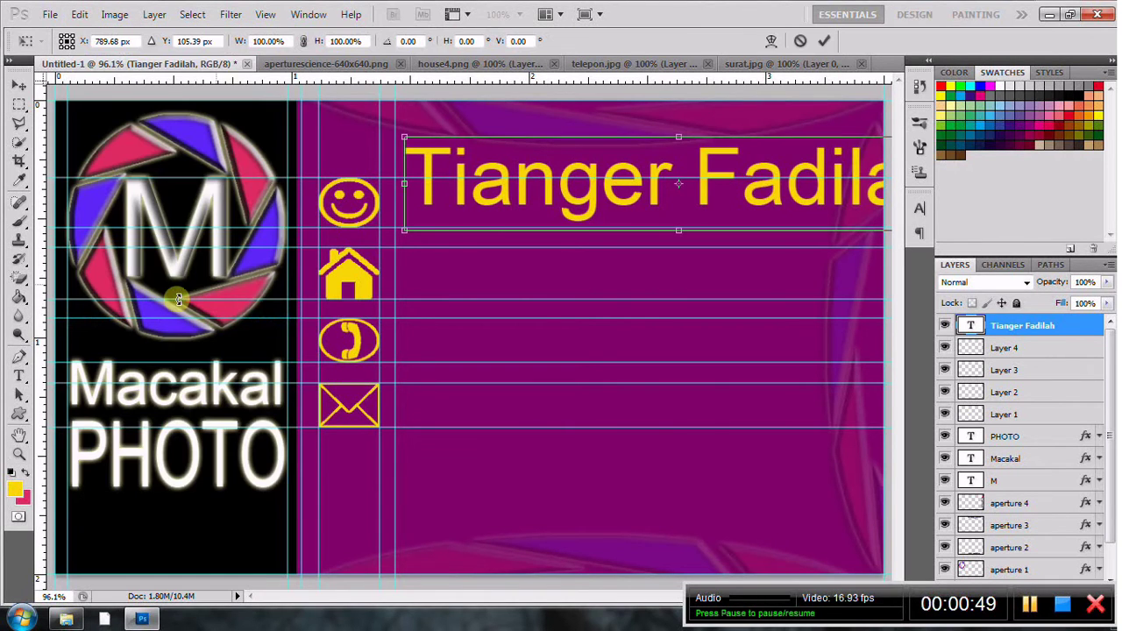
{"action": "left_click_drag", "start_coordinate": [406, 137], "coordinate": [416, 174]}
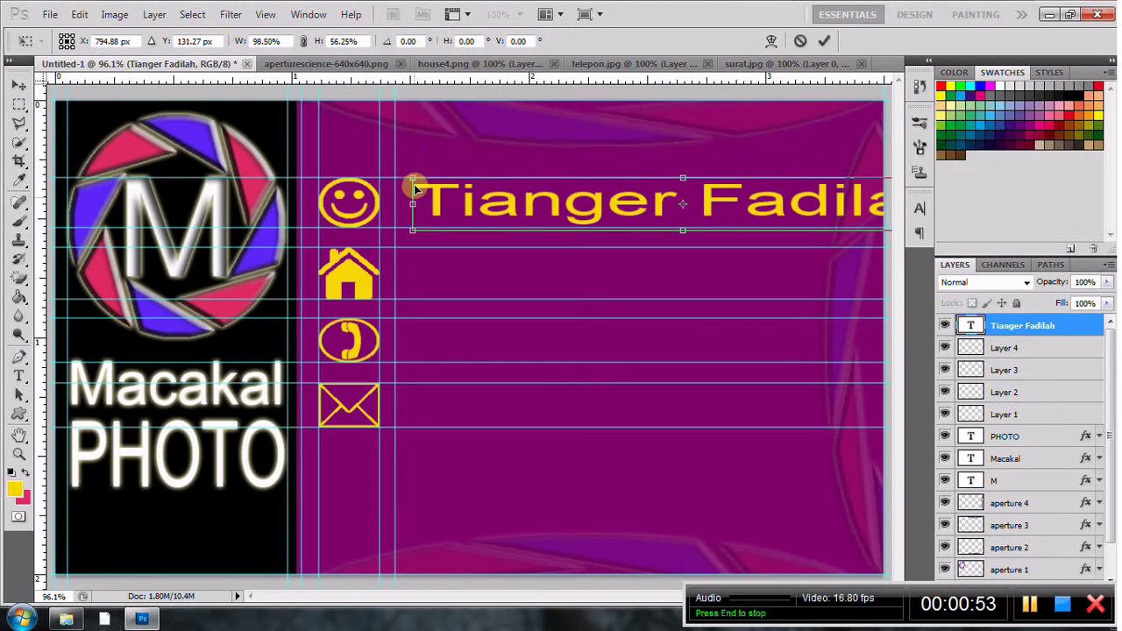
{"action": "left_click_drag", "start_coordinate": [413, 205], "coordinate": [398, 208]}
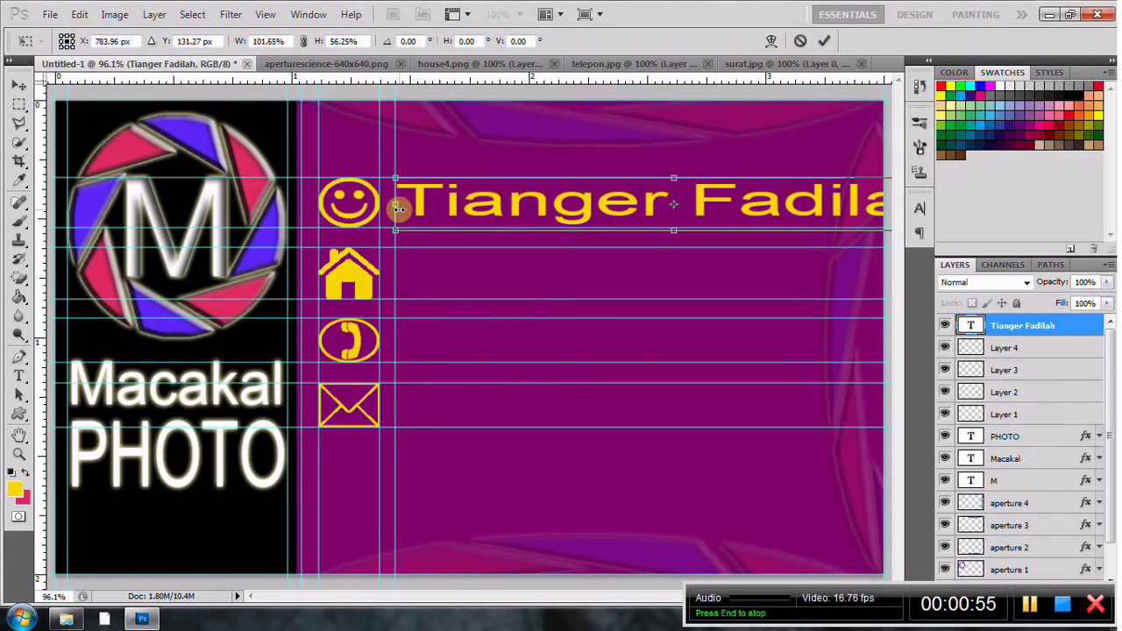
{"action": "left_click_drag", "start_coordinate": [674, 231], "coordinate": [675, 228]}
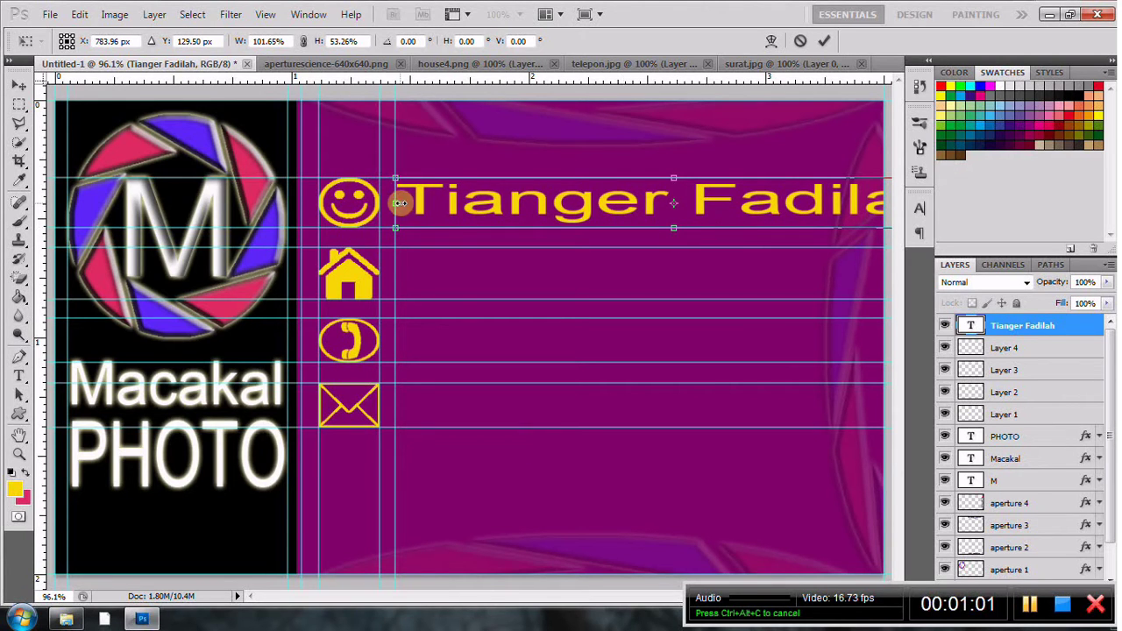
{"action": "mouse_move", "coordinate": [397, 202]}
{"action": "left_mouse_down"}
{"action": "mouse_move", "coordinate": [546, 202]}
{"action": "mouse_move", "coordinate": [478, 211]}
{"action": "left_mouse_up"}
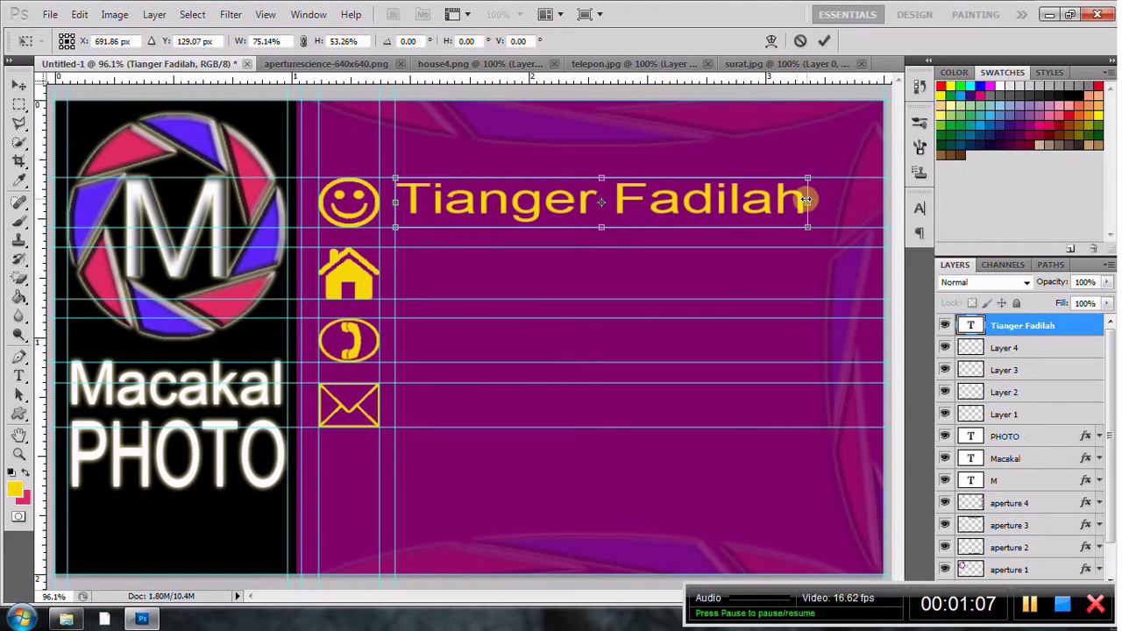
{"action": "left_click_drag", "start_coordinate": [807, 202], "coordinate": [705, 203]}
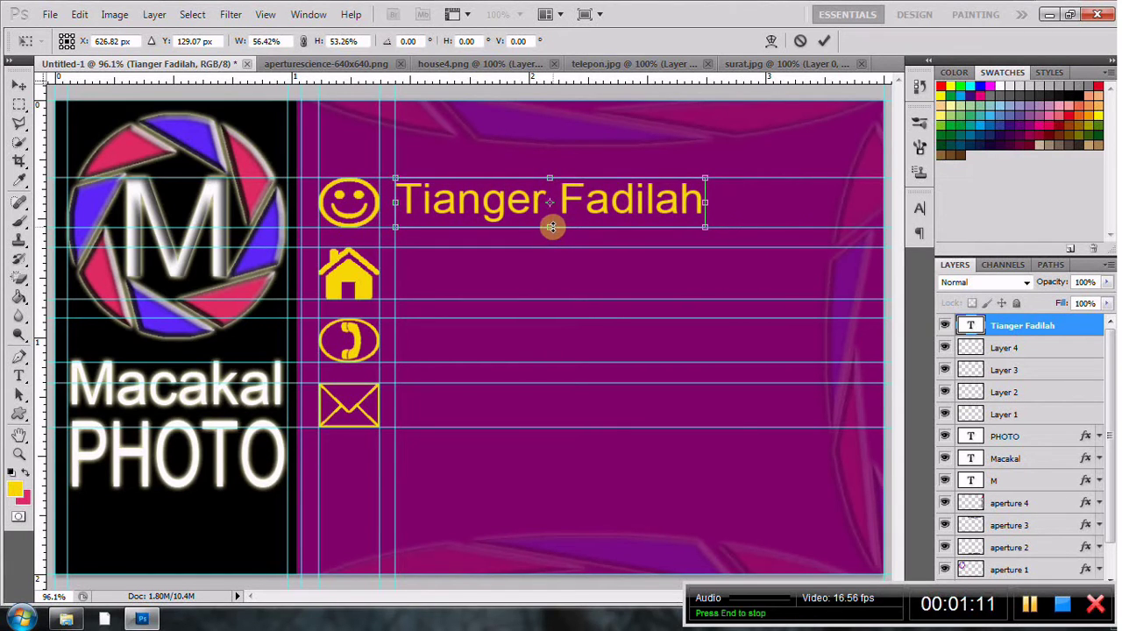
{"action": "left_click_drag", "start_coordinate": [551, 227], "coordinate": [549, 235]}
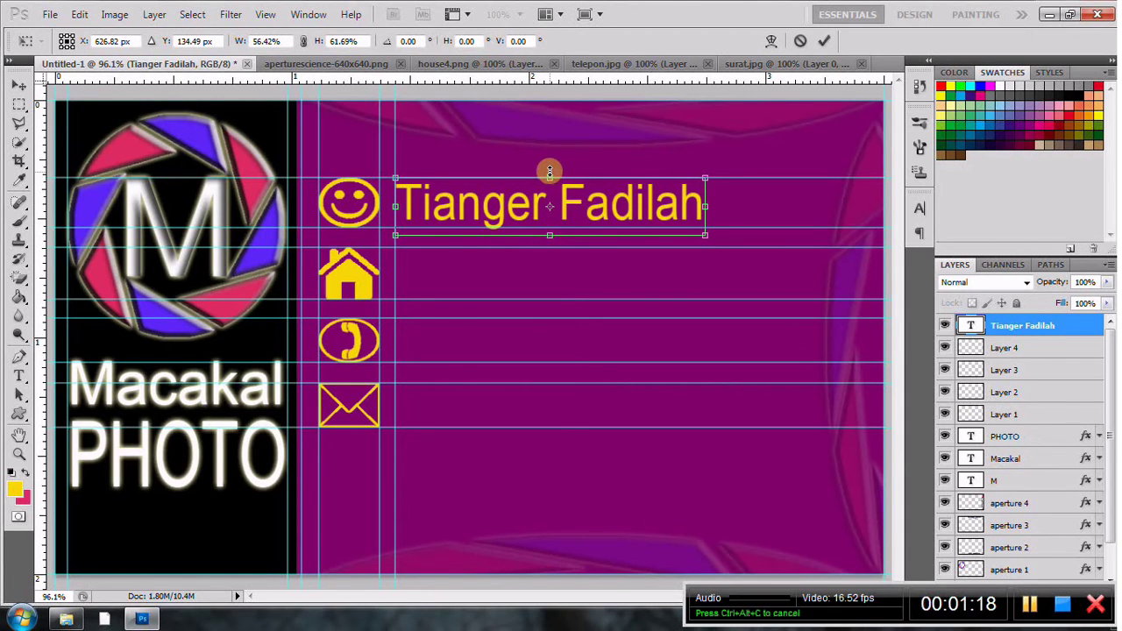
{"action": "left_click_drag", "start_coordinate": [549, 178], "coordinate": [550, 171]}
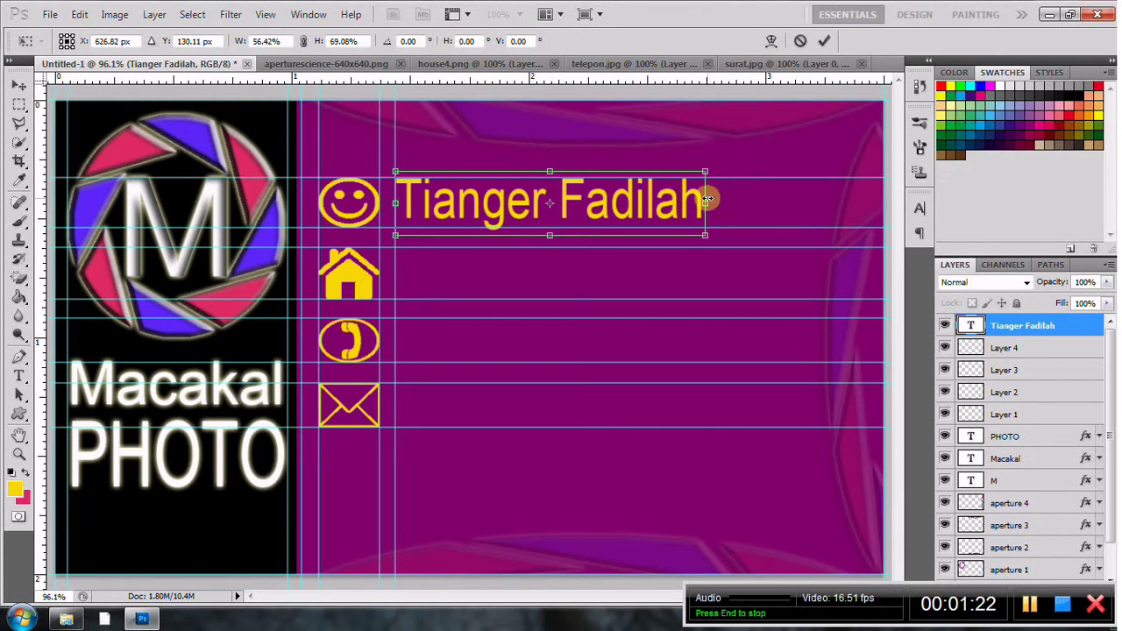
{"action": "left_click_drag", "start_coordinate": [705, 203], "coordinate": [661, 203]}
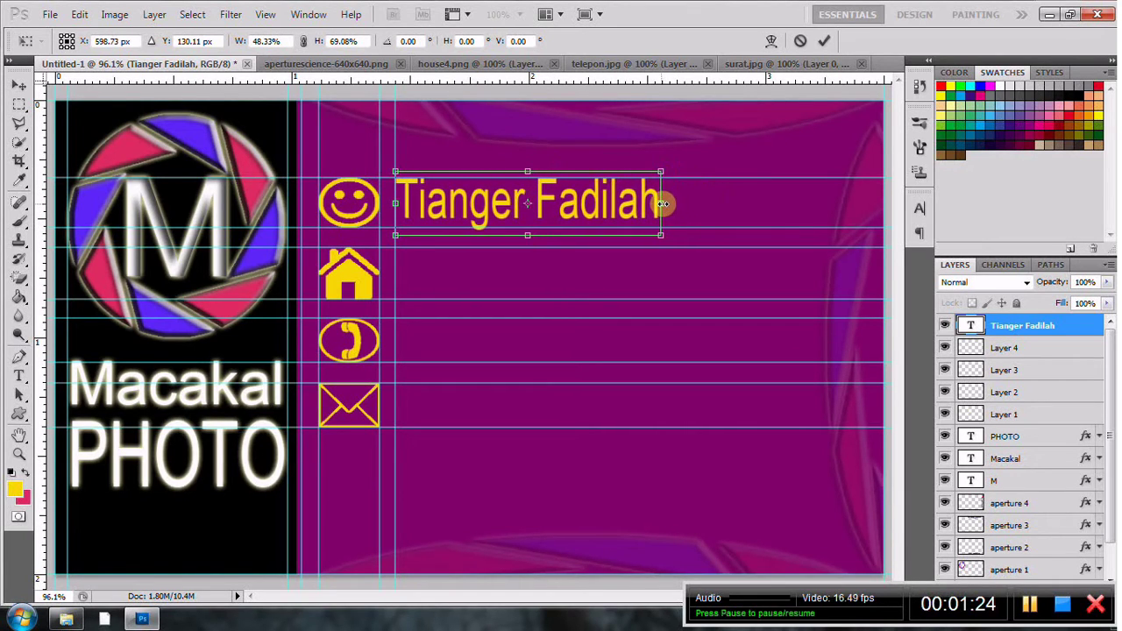
{"action": "left_click", "coordinate": [18, 85]}
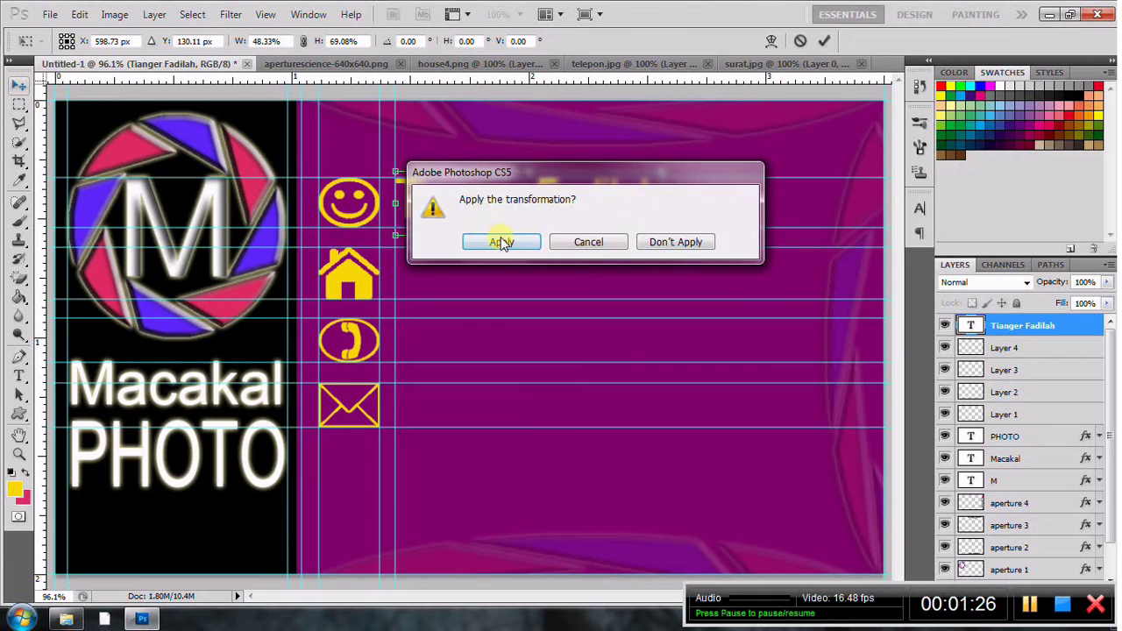
{"action": "left_click", "coordinate": [502, 242]}
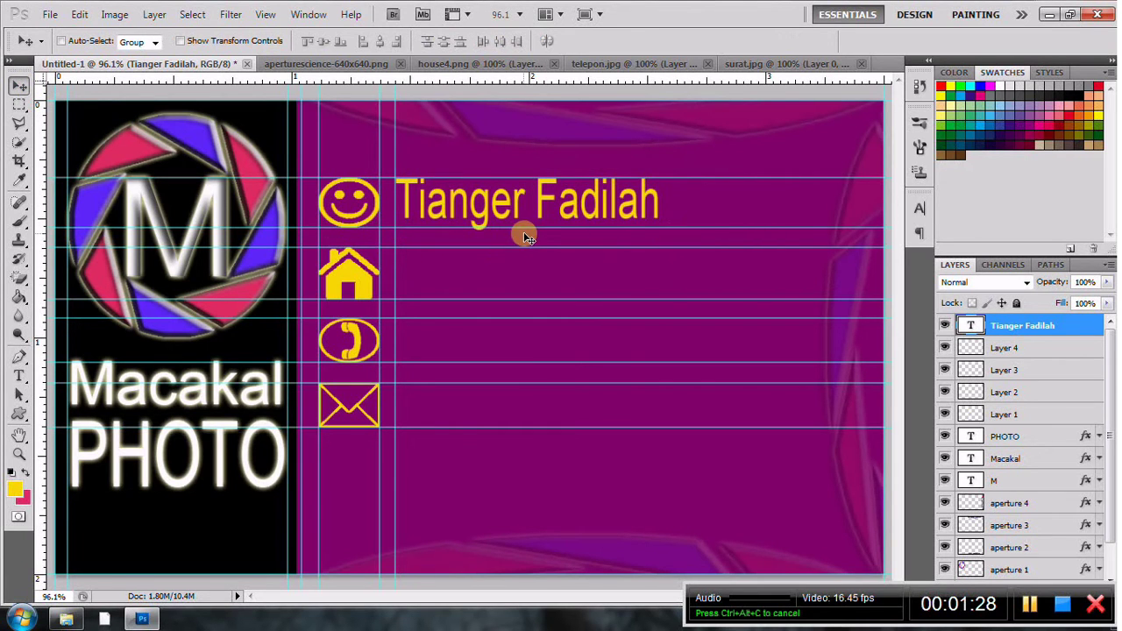
- Append the owner's nickname in parentheses to the end of the name line
{"action": "left_click", "coordinate": [19, 375]}
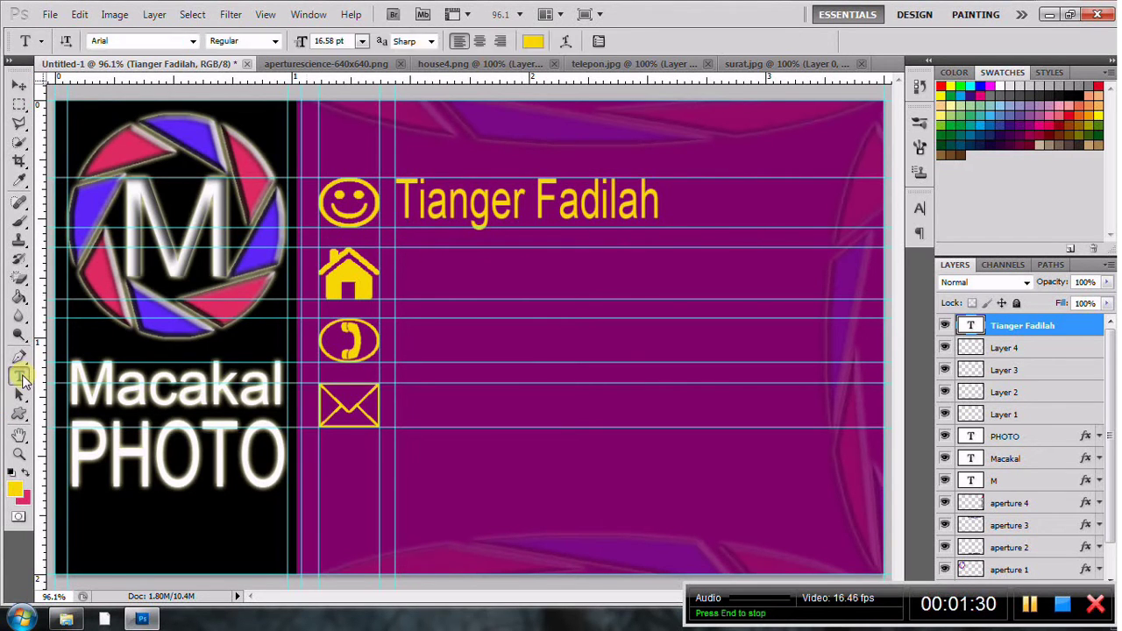
{"action": "left_click", "coordinate": [634, 207]}
{"action": "type", "text": "("}
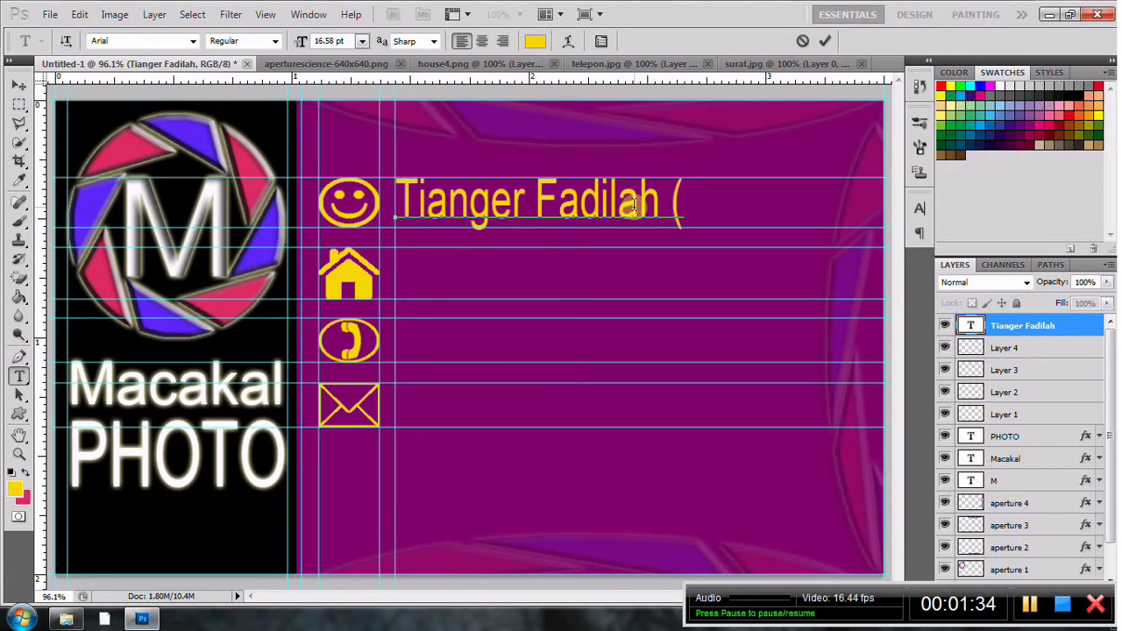
{"action": "type", "text": "Fa"}
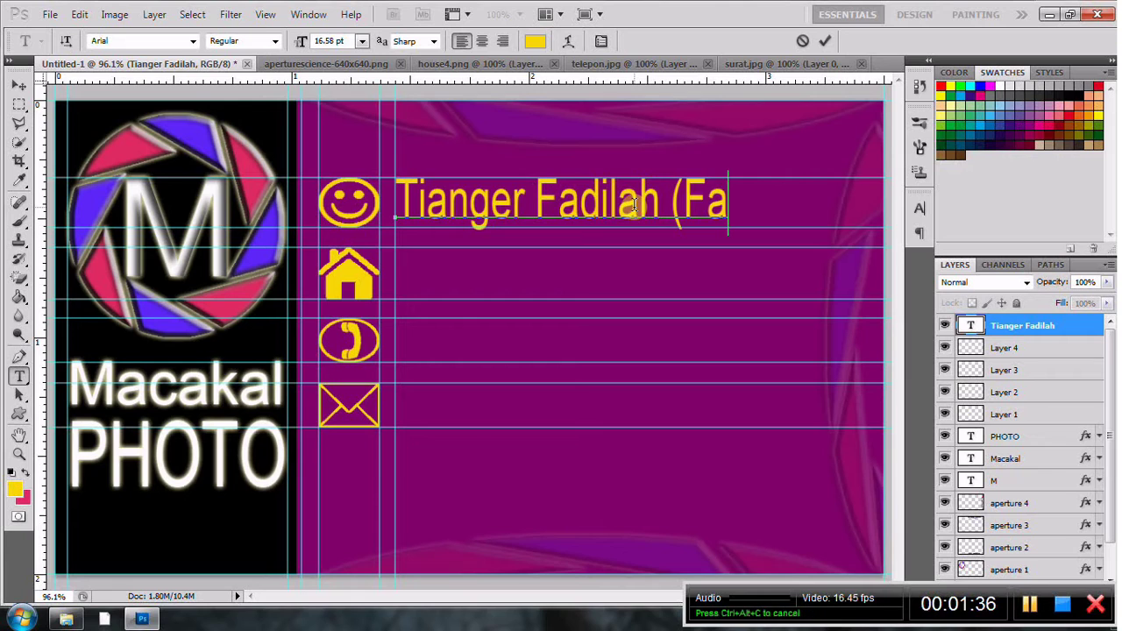
{"action": "type", "text": "f"}
{"action": "key", "text": "BackSpace"}
{"action": "type", "text": "di"}
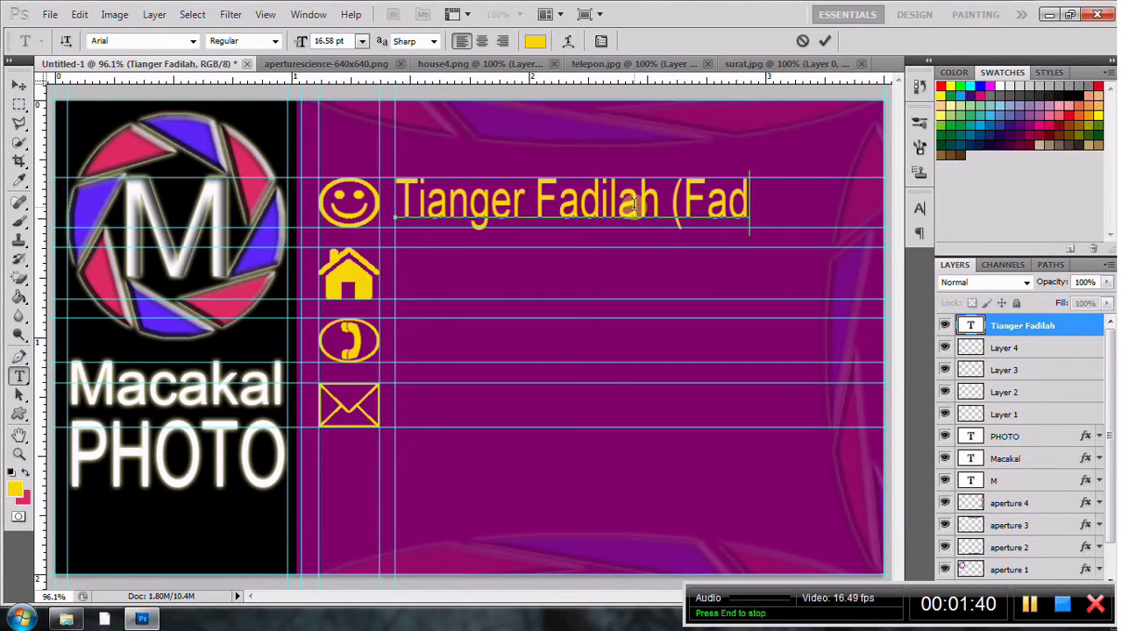
{"action": "type", "text": "lah"}
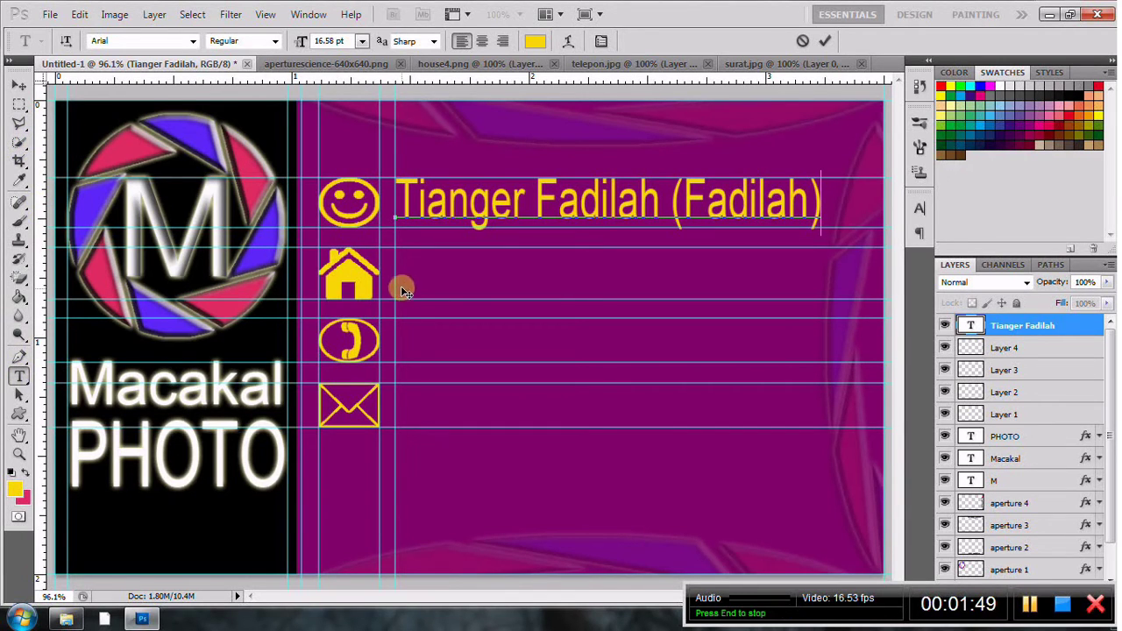
{"action": "left_click", "coordinate": [17, 79]}
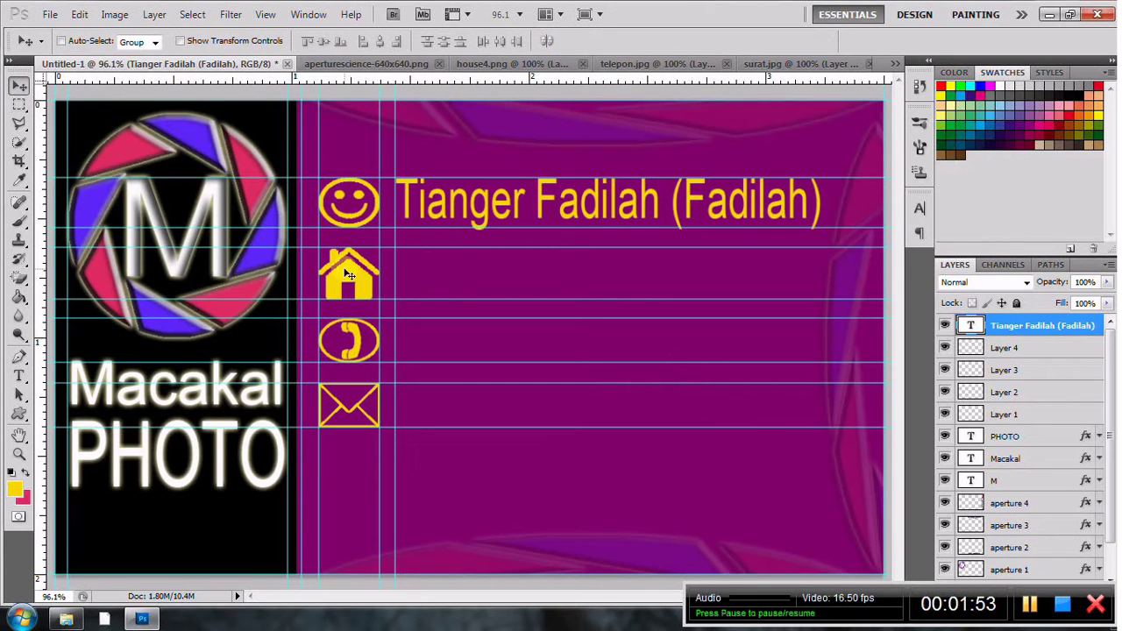
{"action": "left_click", "coordinate": [19, 358]}
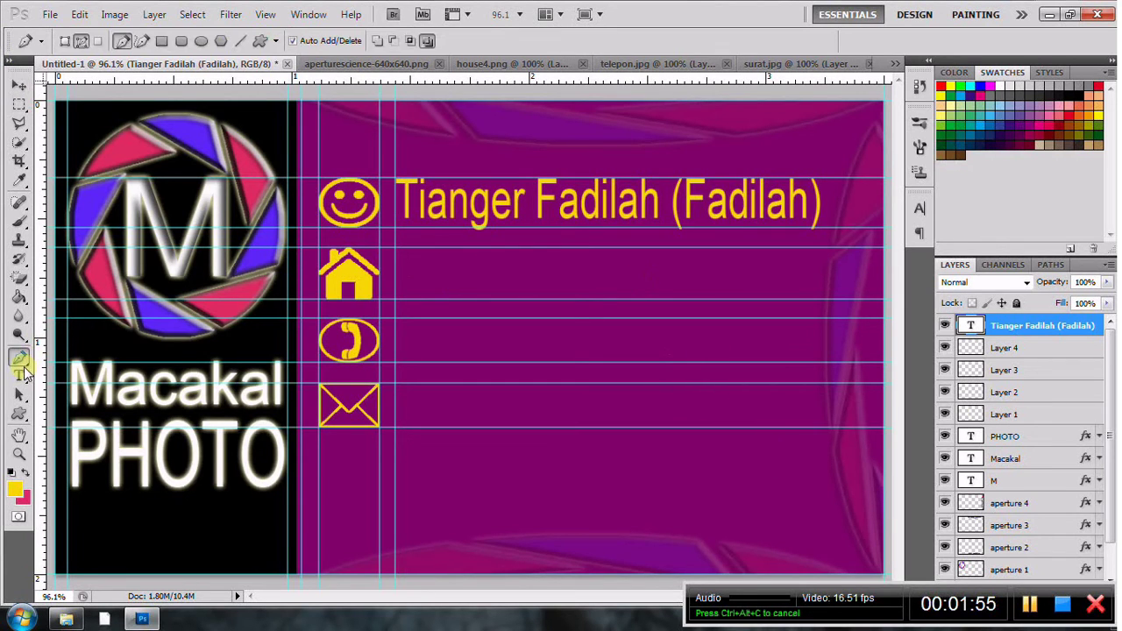
- Start a yellow address line beside the house icon with the house number and Kp. prefix
{"action": "left_click", "coordinate": [20, 375]}
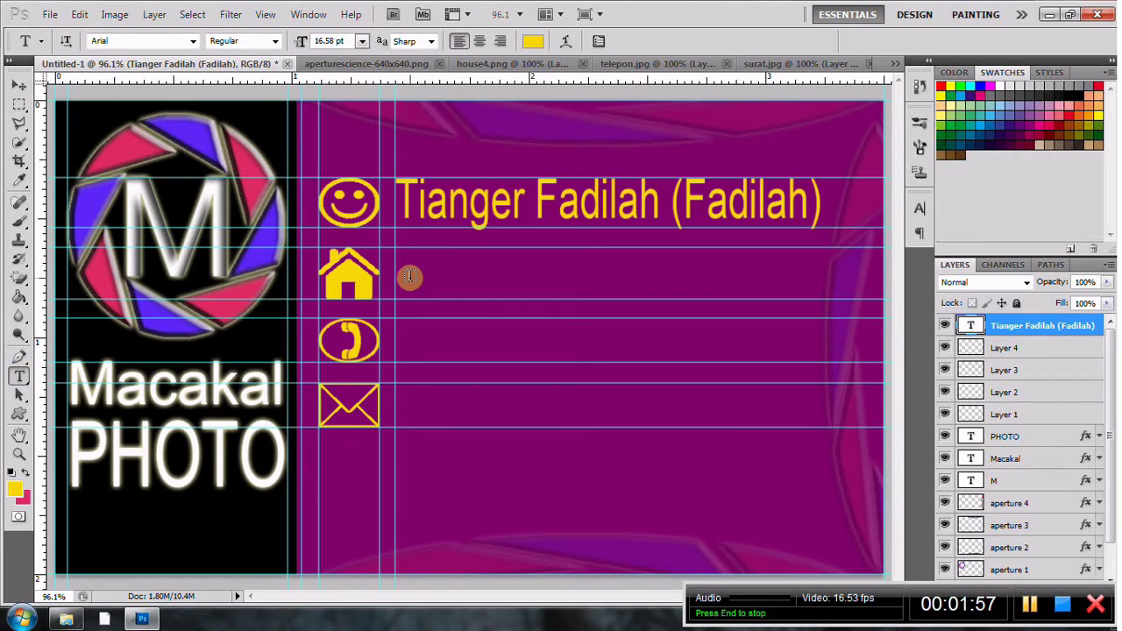
{"action": "left_click", "coordinate": [402, 275]}
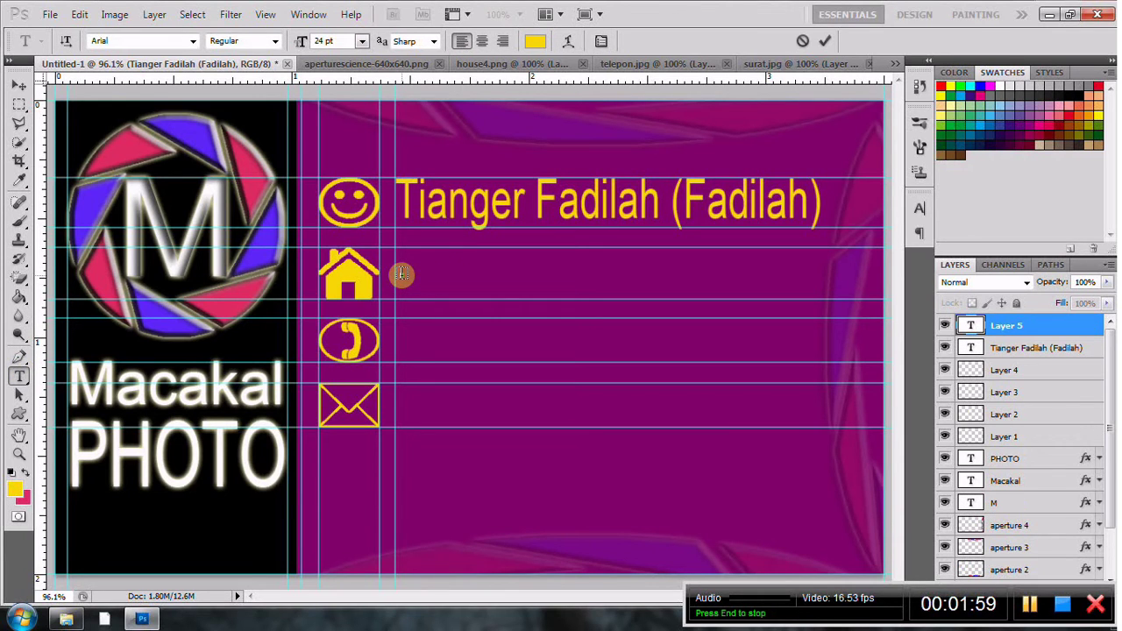
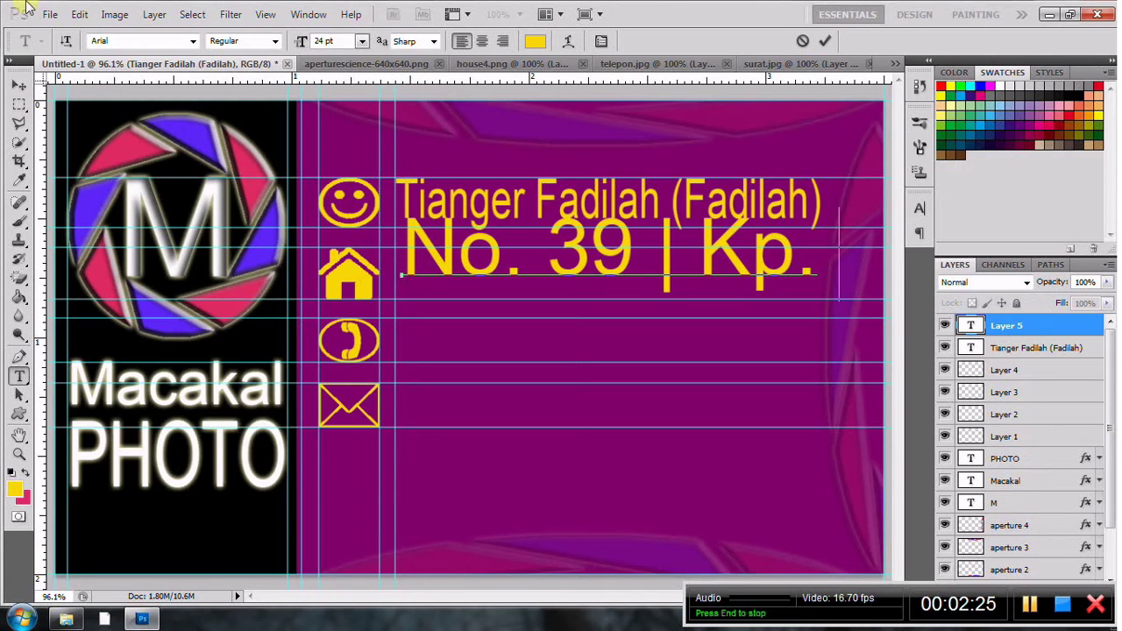
- Free Transform the address text to 61.50% width and 57.45% height, then apply
{"action": "left_click", "coordinate": [80, 14]}
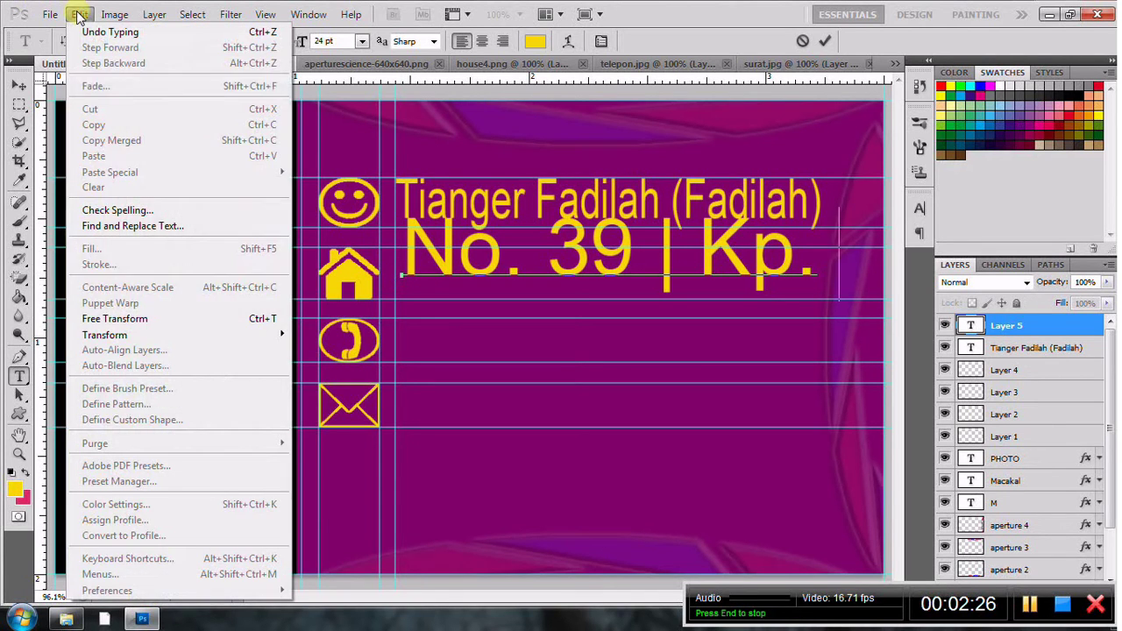
{"action": "left_click", "coordinate": [145, 319]}
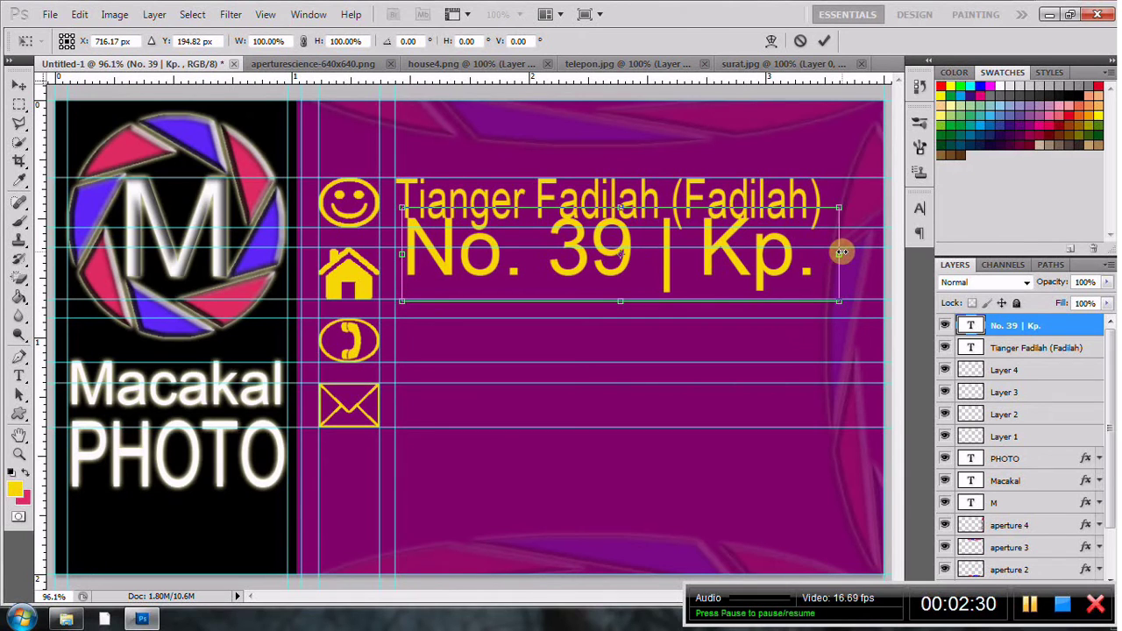
{"action": "left_click_drag", "start_coordinate": [829, 253], "coordinate": [670, 254]}
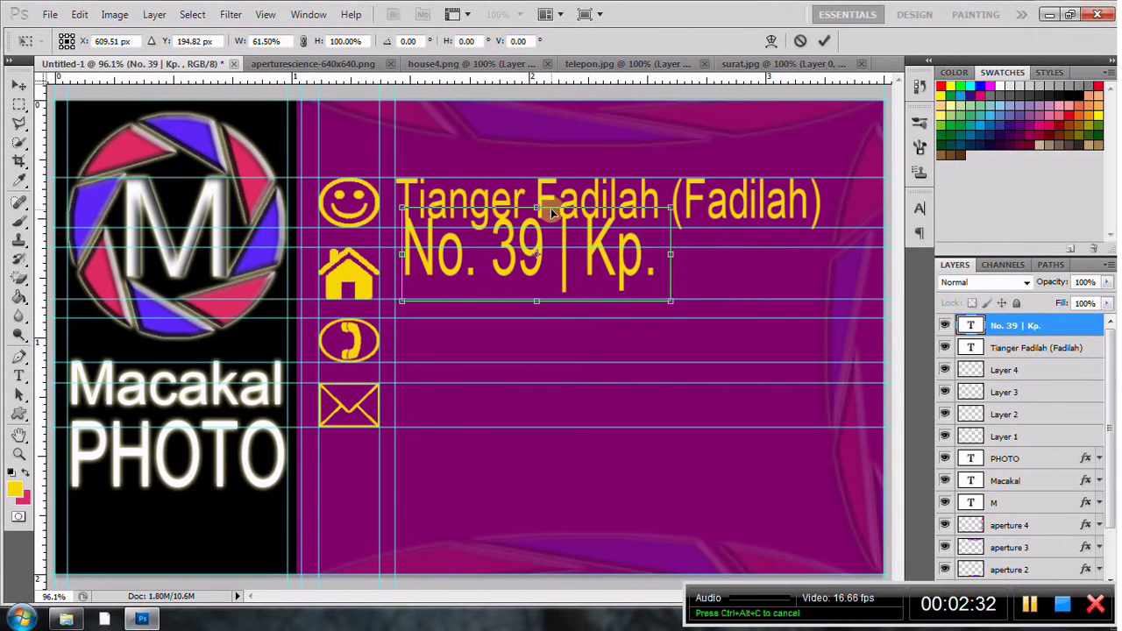
{"action": "left_click_drag", "start_coordinate": [518, 209], "coordinate": [517, 247]}
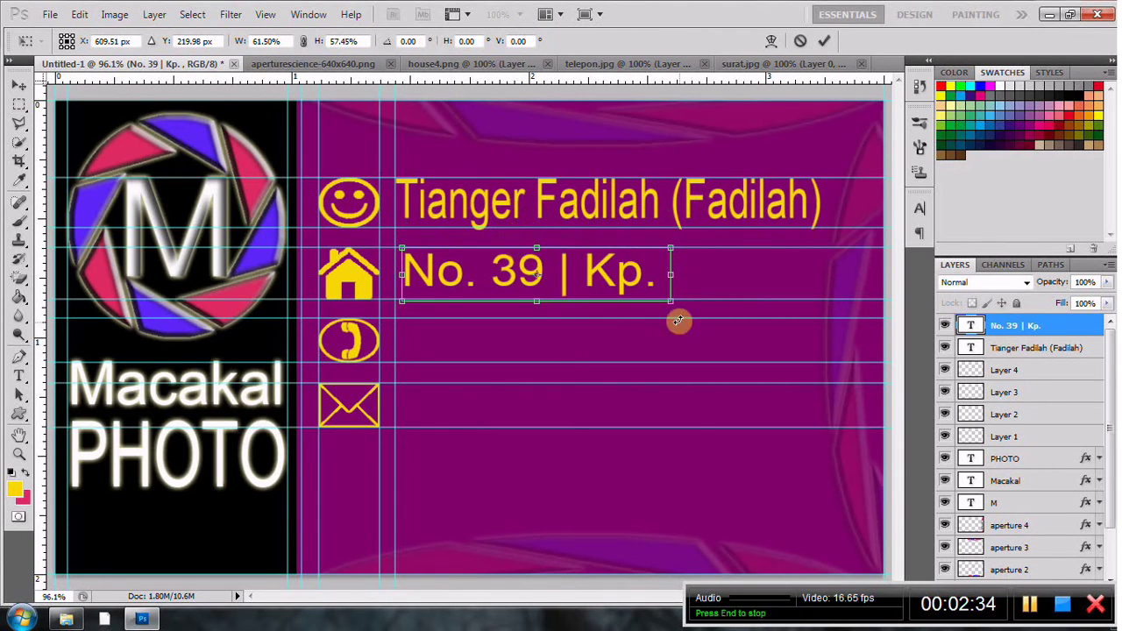
{"action": "left_click", "coordinate": [19, 375]}
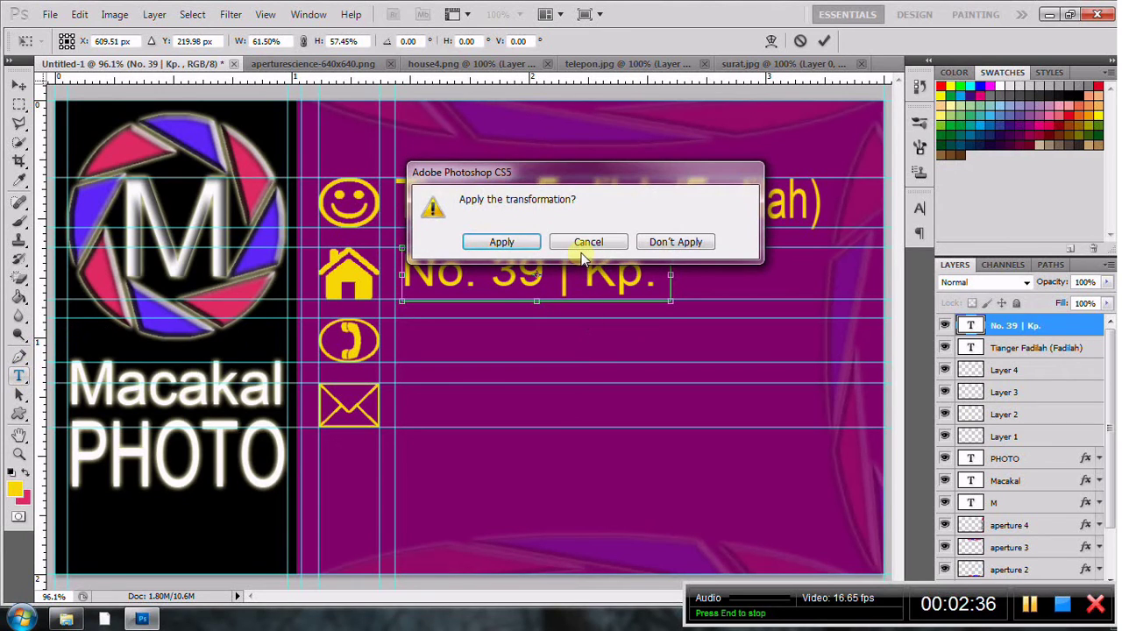
{"action": "left_click", "coordinate": [501, 242]}
- Extend the address with the next place name and shift the line left over the logo
{"action": "left_click", "coordinate": [602, 275]}
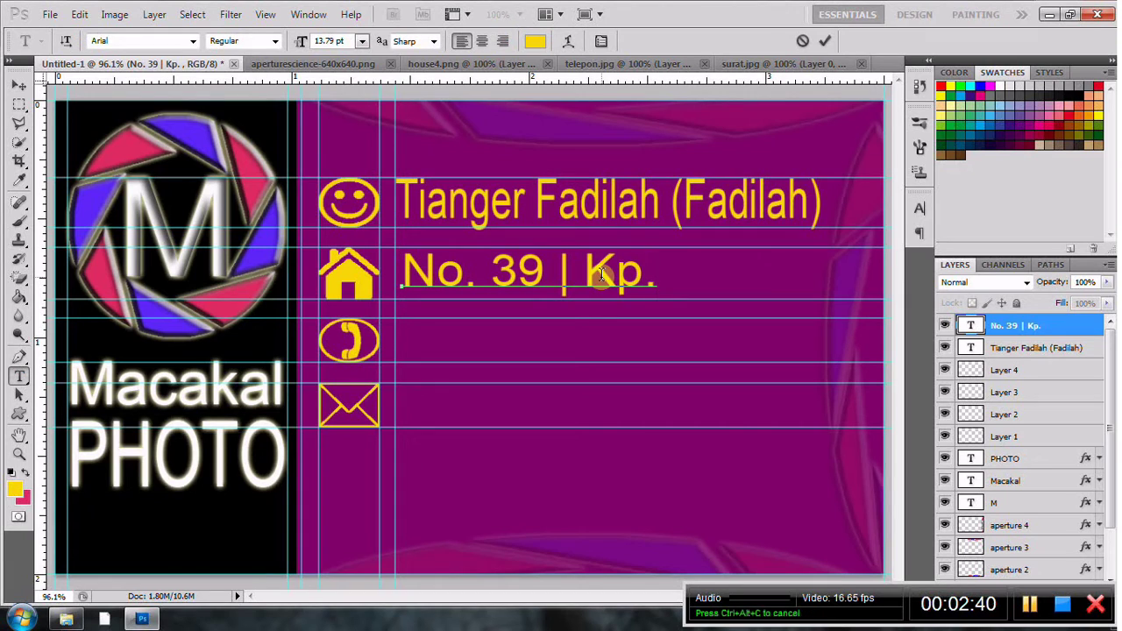
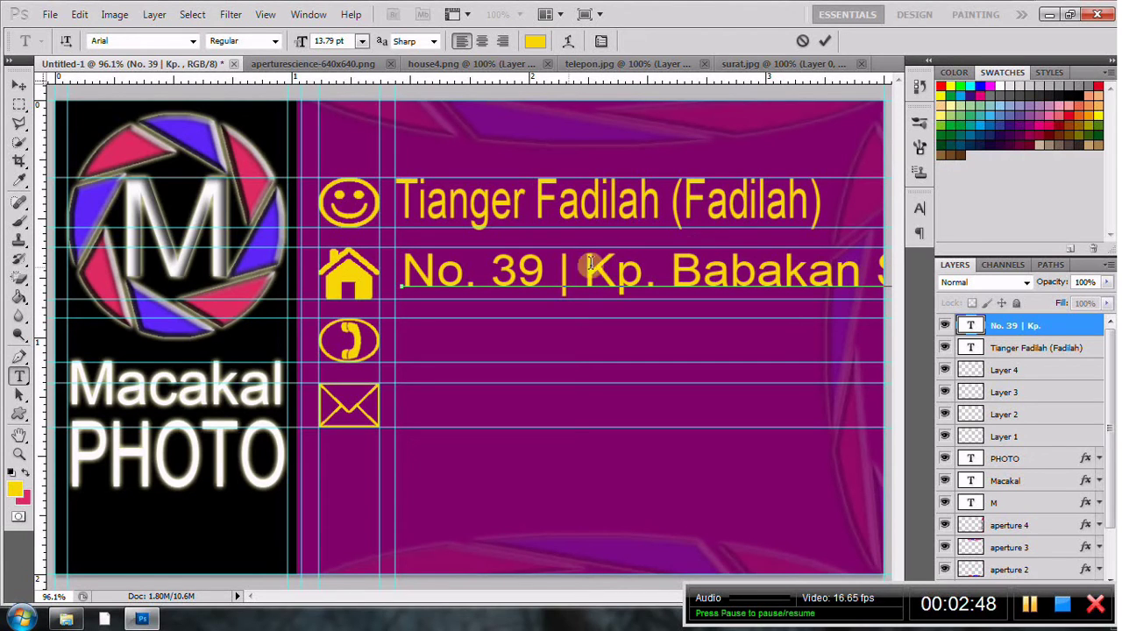
{"action": "left_click", "coordinate": [19, 84]}
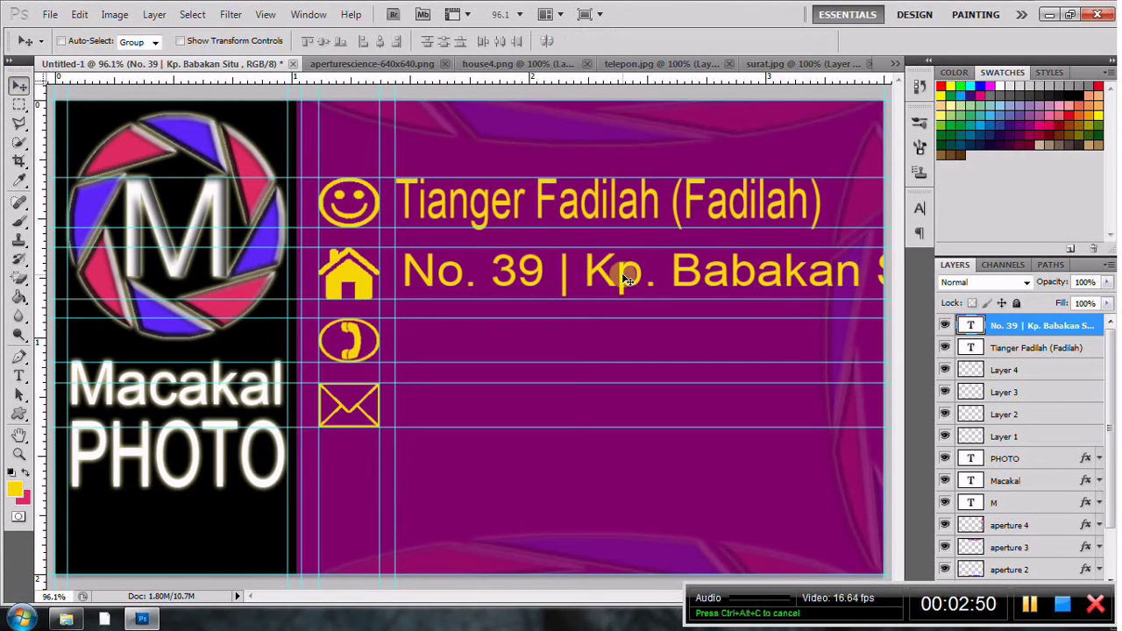
{"action": "left_click_drag", "start_coordinate": [604, 267], "coordinate": [330, 282]}
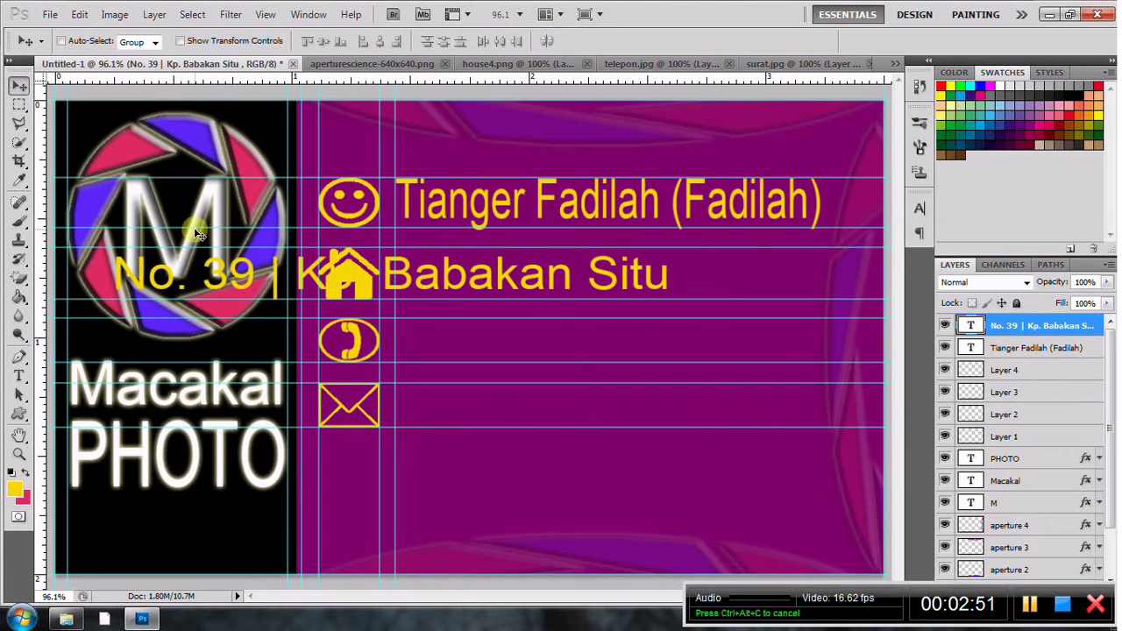
- Continue the address line with the Ds. village part
{"action": "left_click", "coordinate": [20, 377]}
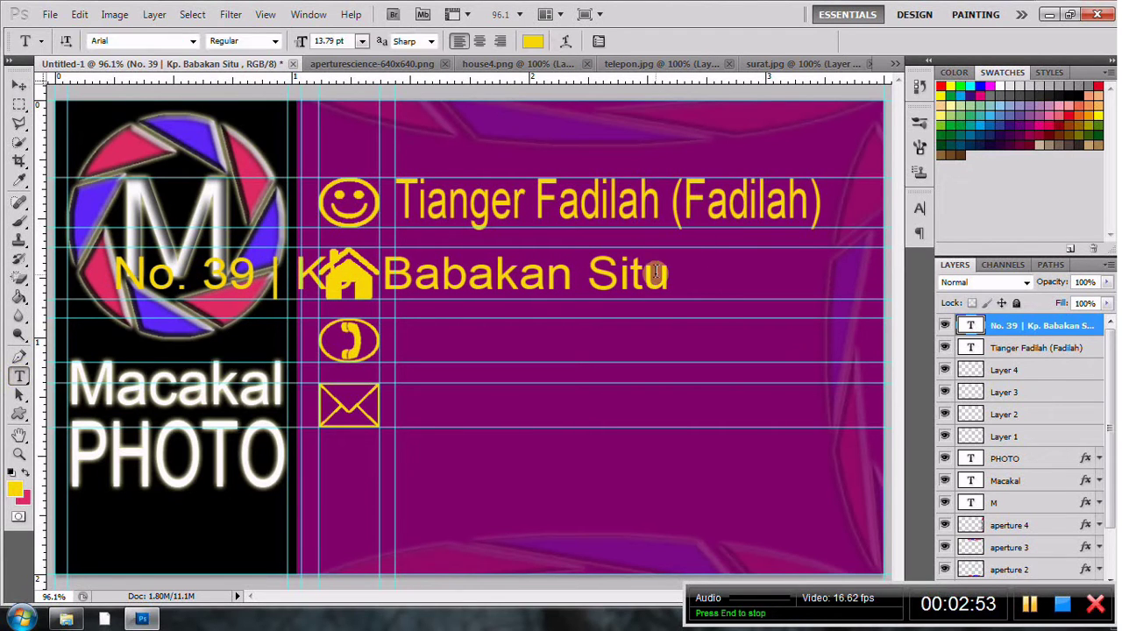
{"action": "left_click", "coordinate": [645, 279]}
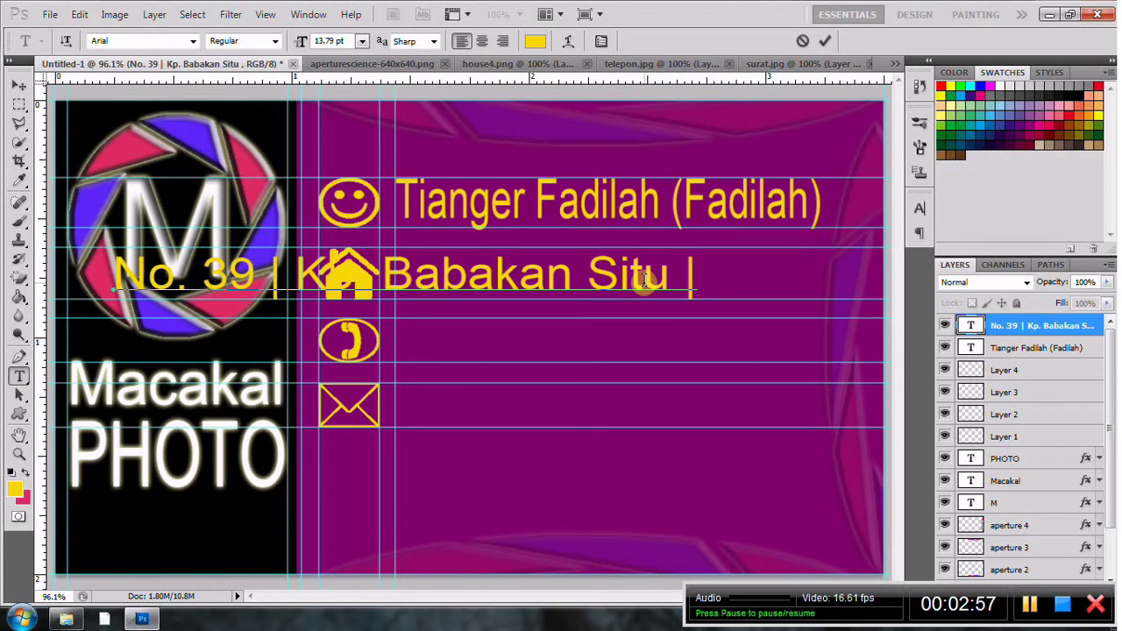
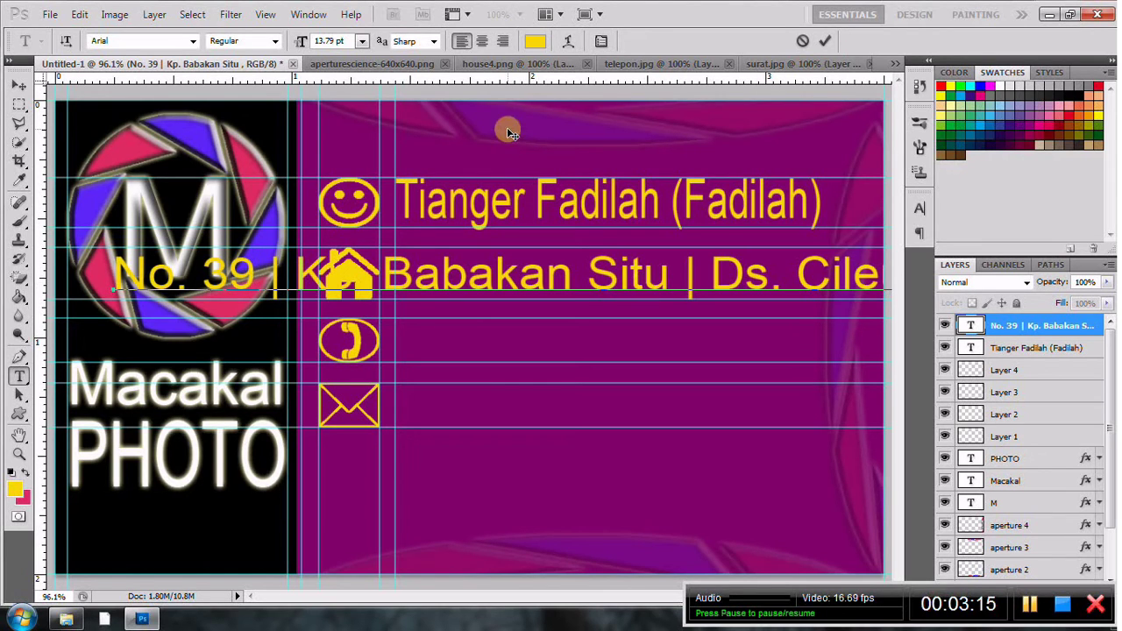
- Free Transform the address text narrower and move it back beside the house icon
{"action": "left_click", "coordinate": [81, 15]}
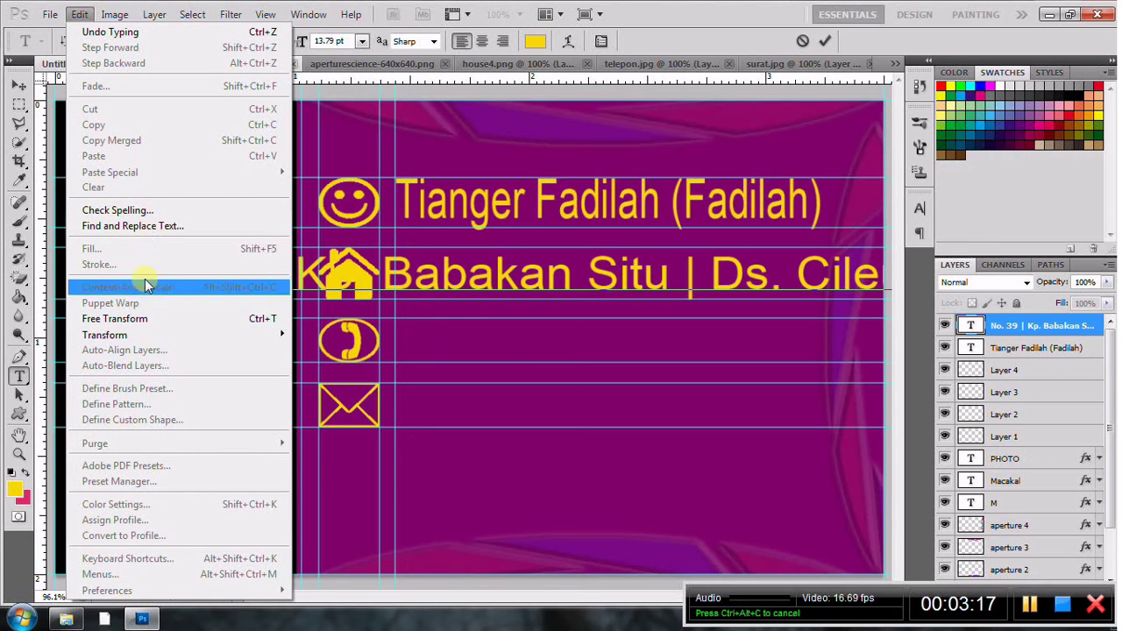
{"action": "left_click", "coordinate": [146, 321]}
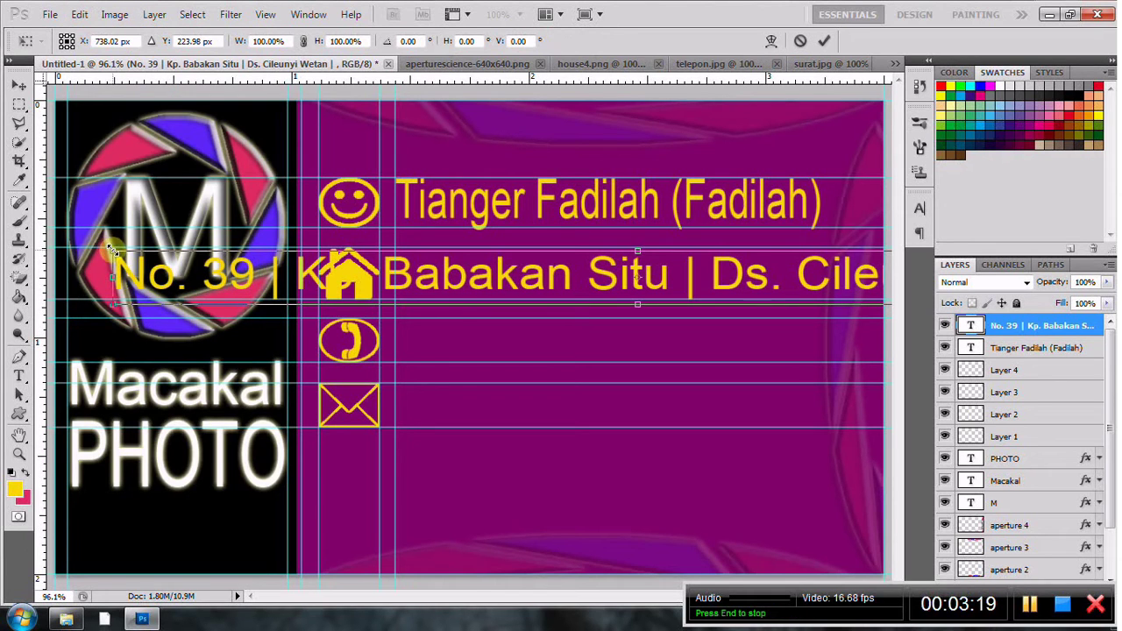
{"action": "left_click_drag", "start_coordinate": [112, 252], "coordinate": [480, 262]}
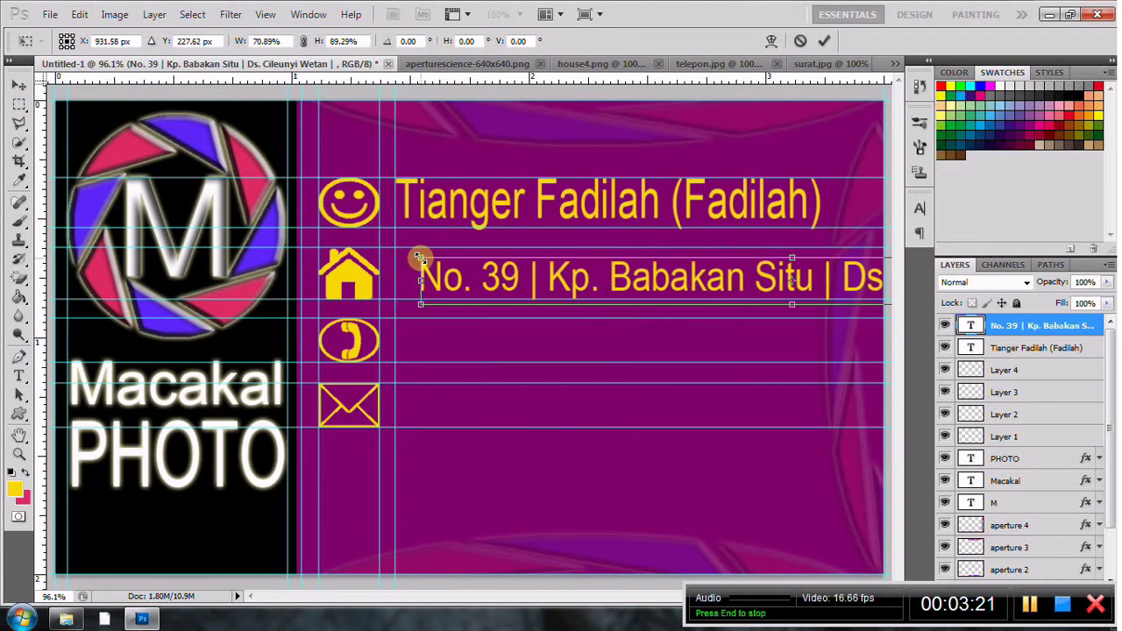
{"action": "left_click_drag", "start_coordinate": [668, 287], "coordinate": [587, 278]}
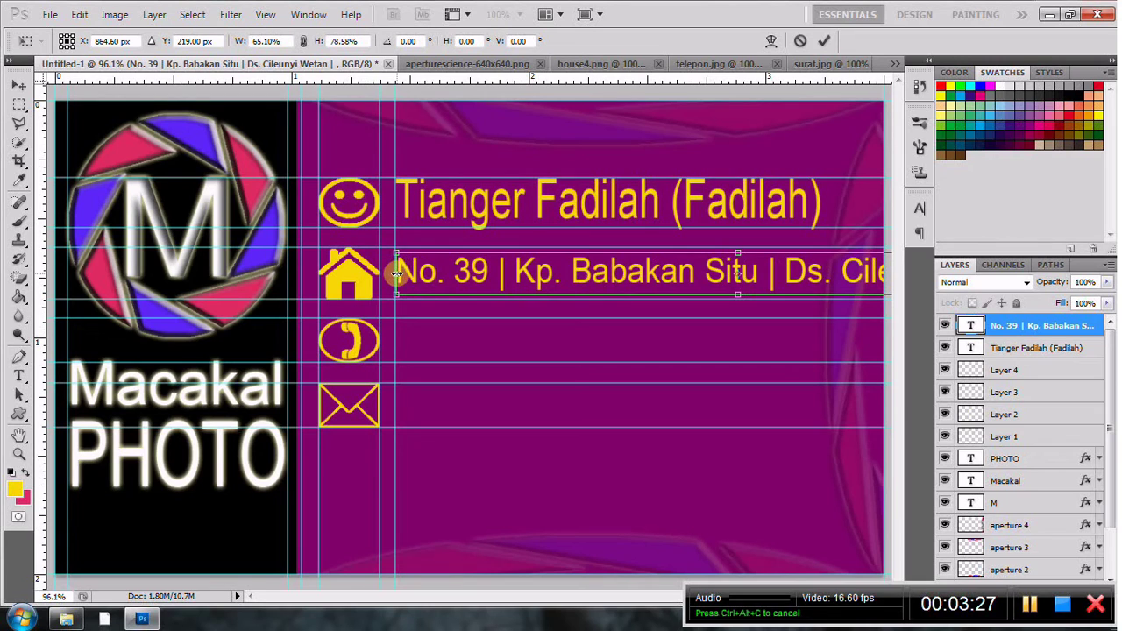
{"action": "left_click_drag", "start_coordinate": [396, 274], "coordinate": [519, 275]}
{"action": "left_click_drag", "start_coordinate": [625, 274], "coordinate": [498, 274]}
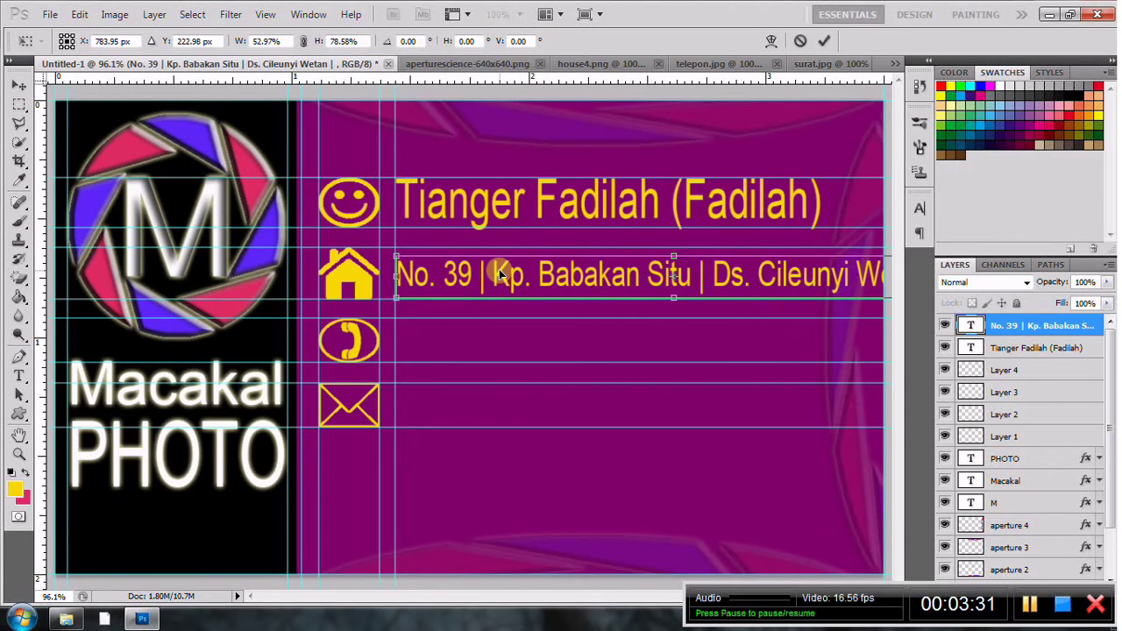
{"action": "left_click_drag", "start_coordinate": [395, 278], "coordinate": [531, 273]}
{"action": "left_click_drag", "start_coordinate": [609, 273], "coordinate": [486, 278]}
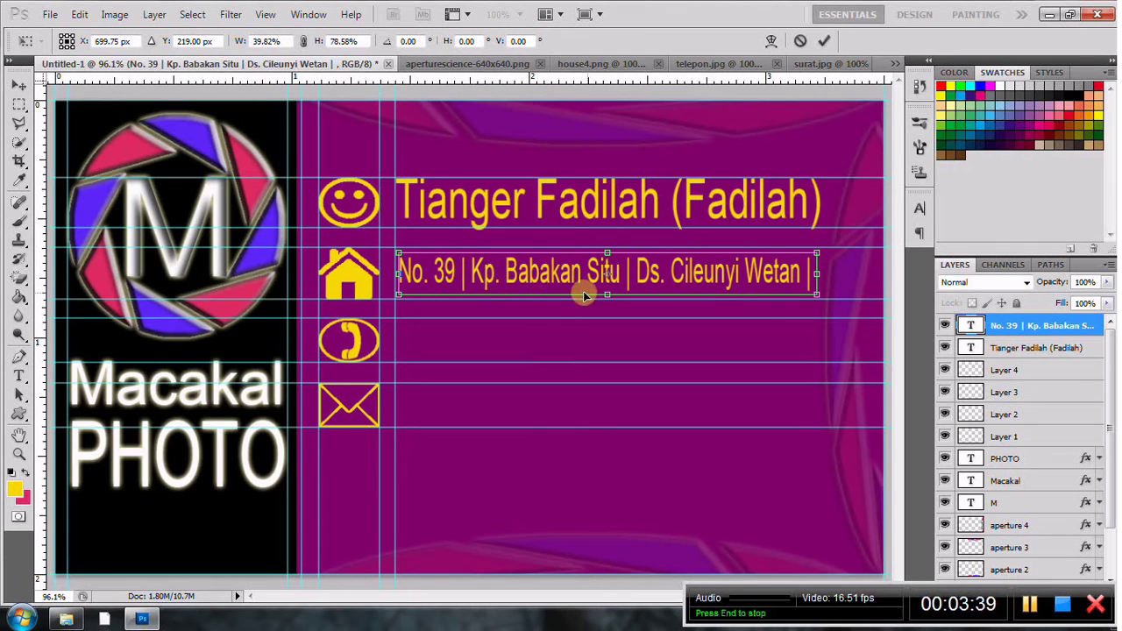
- Stretch the address taller to 40.13% width and 97.11% height, then apply
{"action": "left_click_drag", "start_coordinate": [604, 293], "coordinate": [604, 300]}
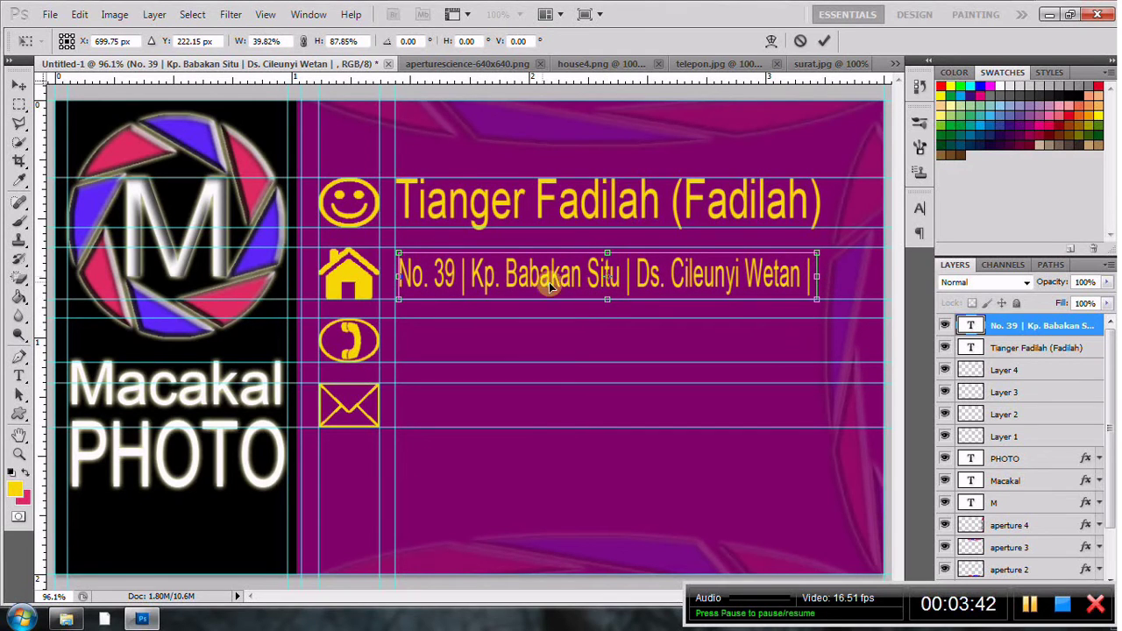
{"action": "left_click_drag", "start_coordinate": [396, 276], "coordinate": [393, 276]}
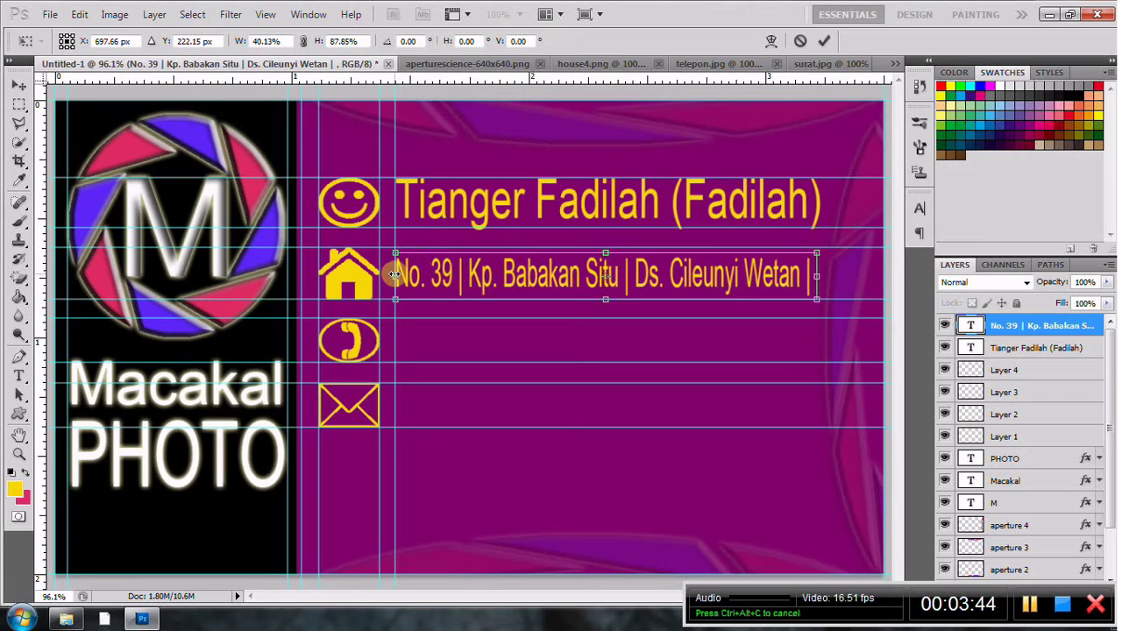
{"action": "left_click_drag", "start_coordinate": [607, 253], "coordinate": [606, 249]}
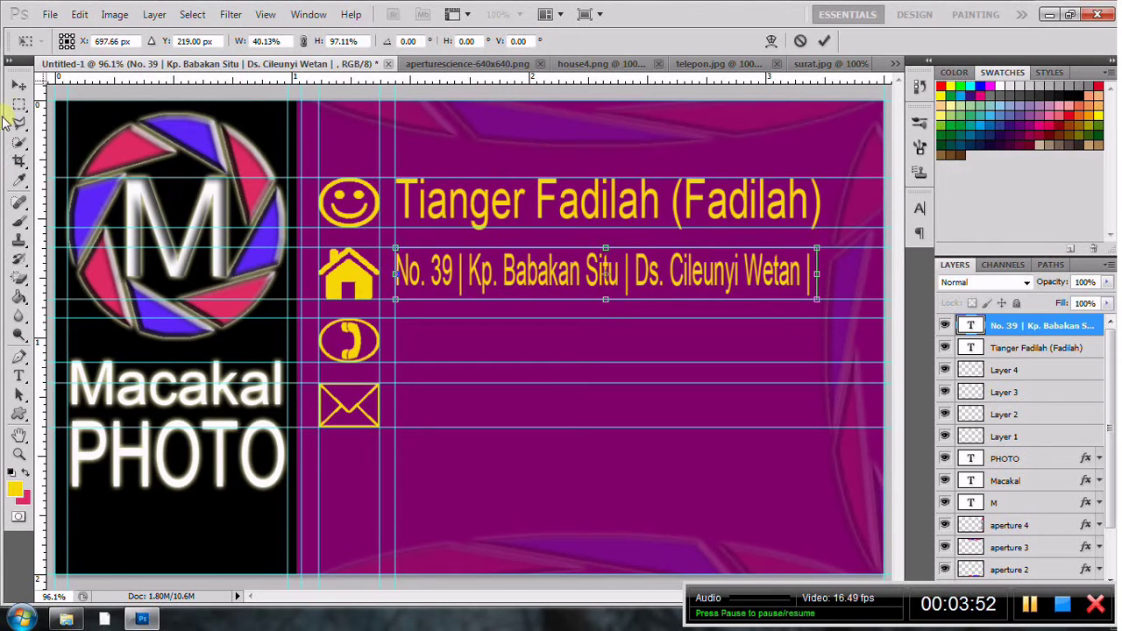
{"action": "left_click", "coordinate": [17, 88]}
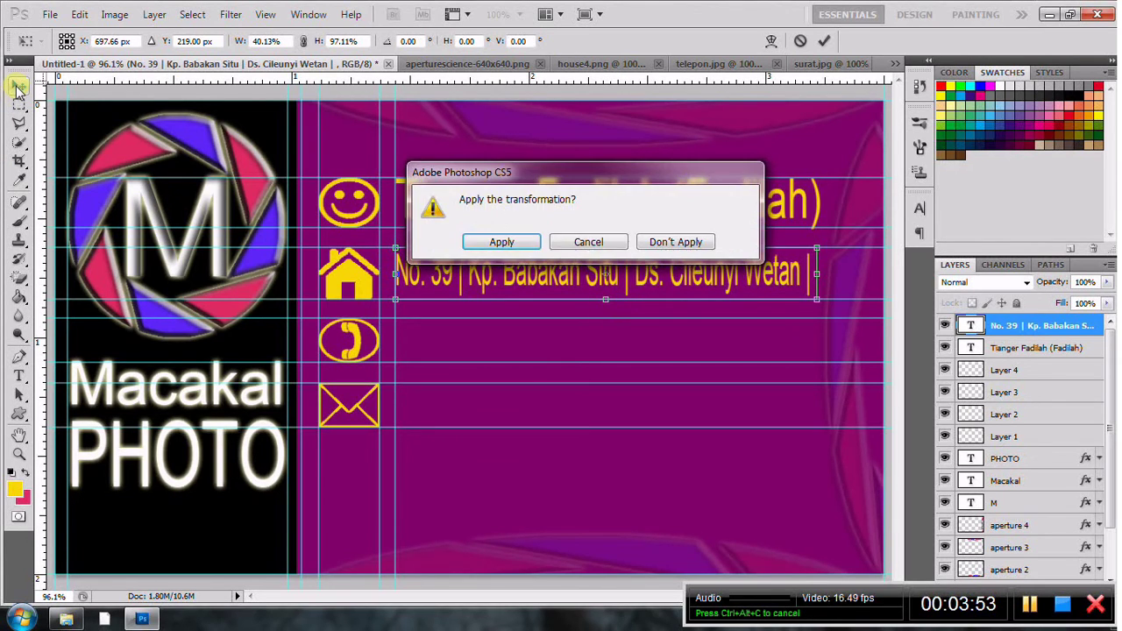
{"action": "left_click", "coordinate": [503, 243]}
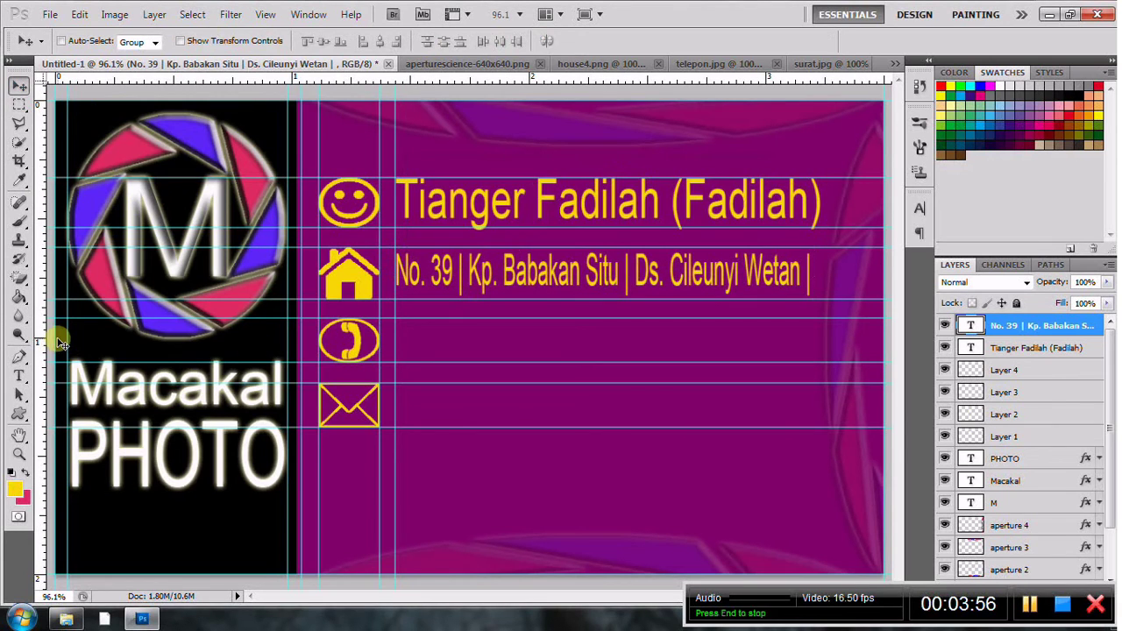
- Type the phone number as a new text line right of the phone icon
{"action": "left_click", "coordinate": [18, 377]}
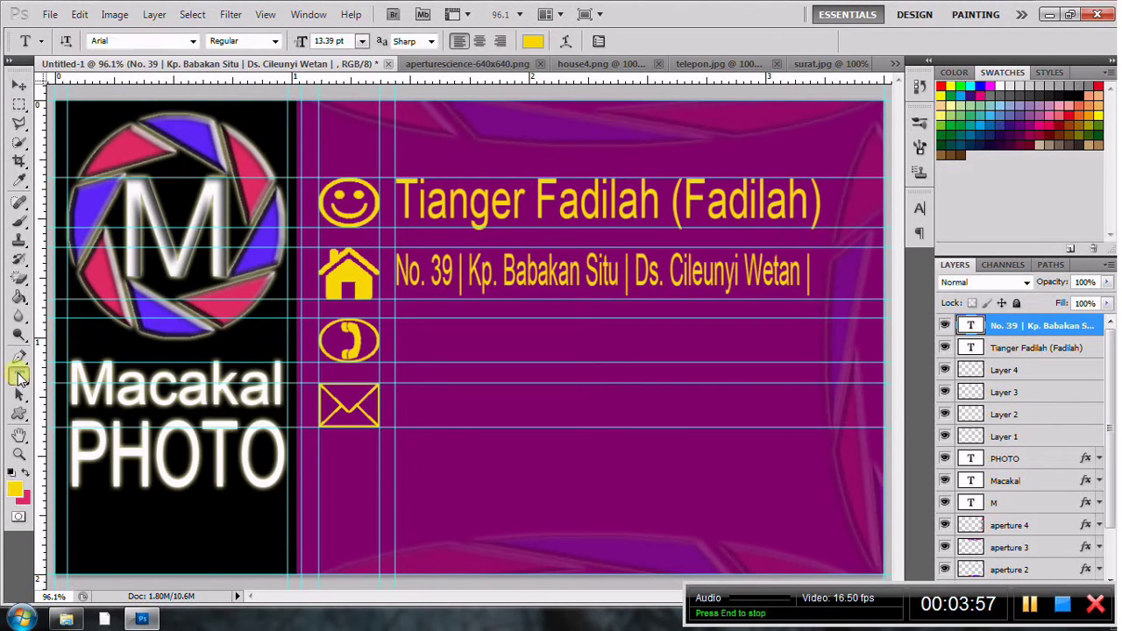
{"action": "left_click", "coordinate": [402, 342]}
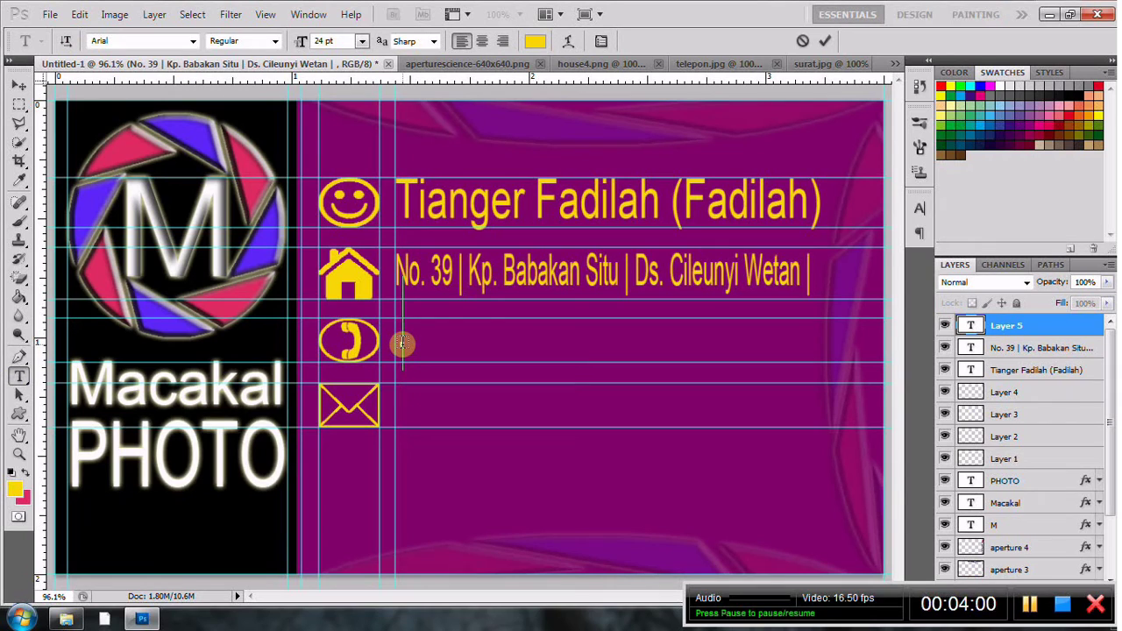
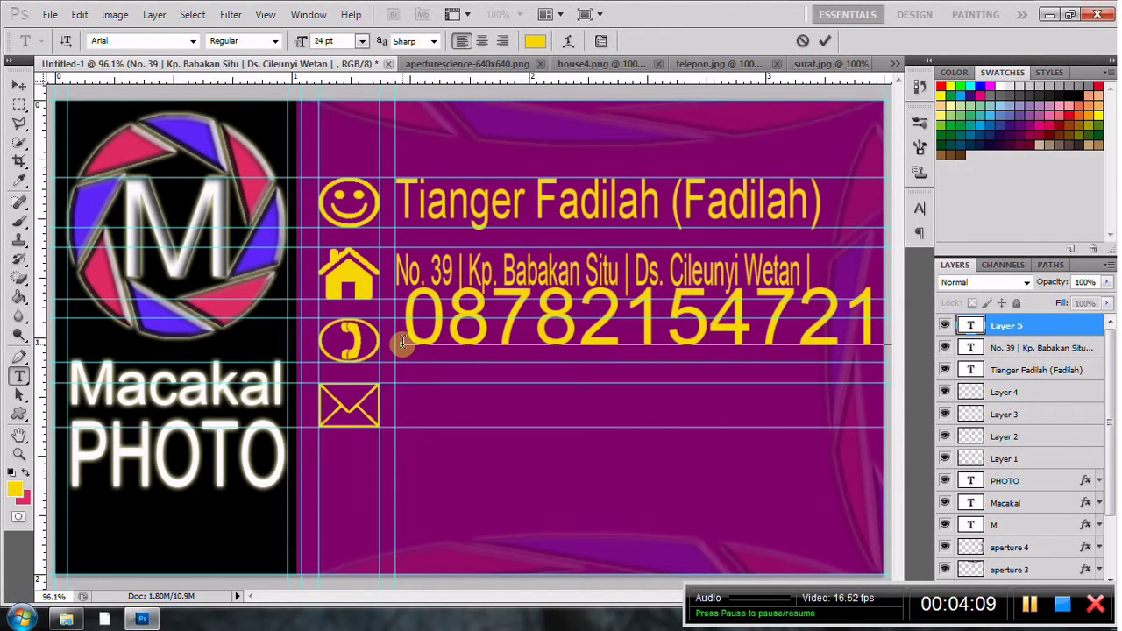
- Scale the phone number to 56.96% width and 61.83% height beside its icon, then apply
{"action": "left_click", "coordinate": [78, 14]}
{"action": "left_click", "coordinate": [155, 318]}
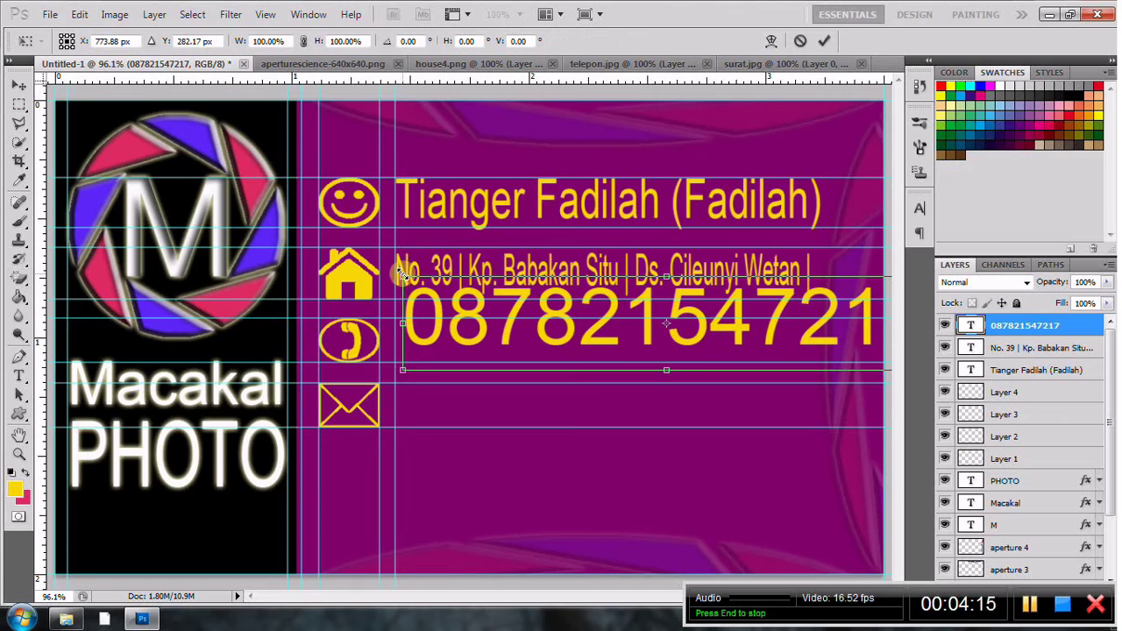
{"action": "left_click_drag", "start_coordinate": [401, 274], "coordinate": [458, 314]}
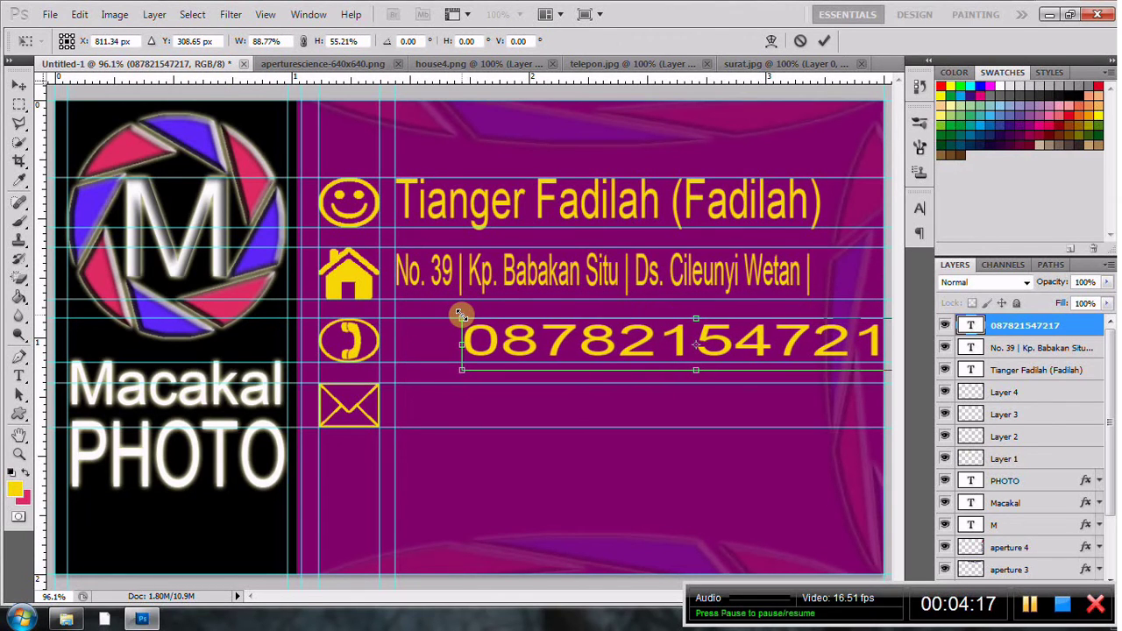
{"action": "left_click_drag", "start_coordinate": [570, 342], "coordinate": [508, 338]}
{"action": "left_click_drag", "start_coordinate": [400, 365], "coordinate": [395, 360]}
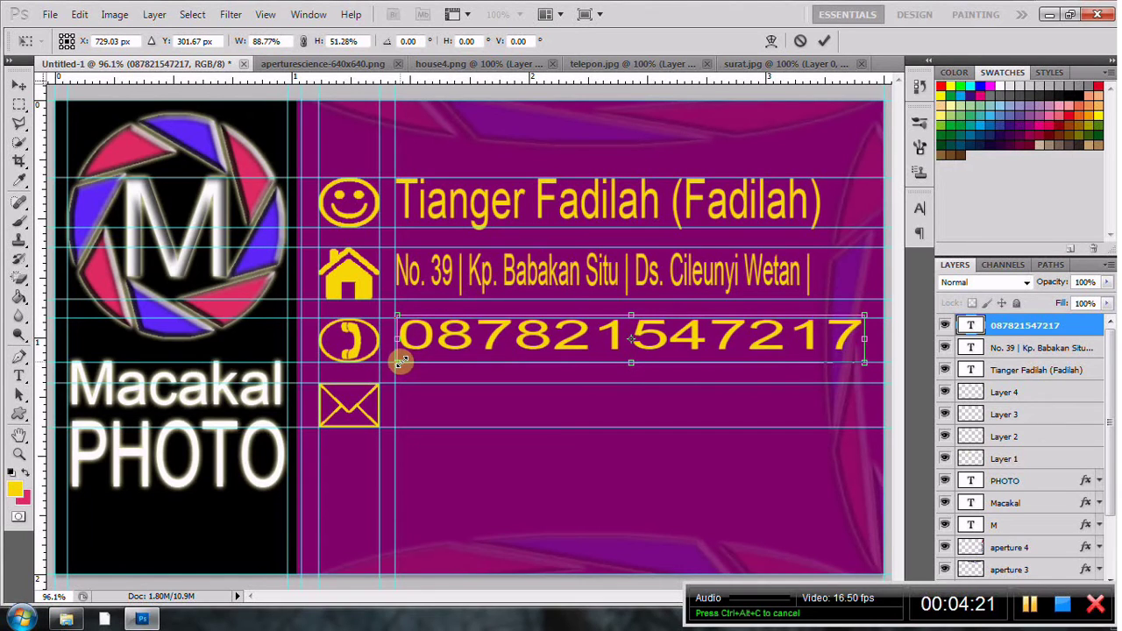
{"action": "left_click_drag", "start_coordinate": [865, 340], "coordinate": [667, 330]}
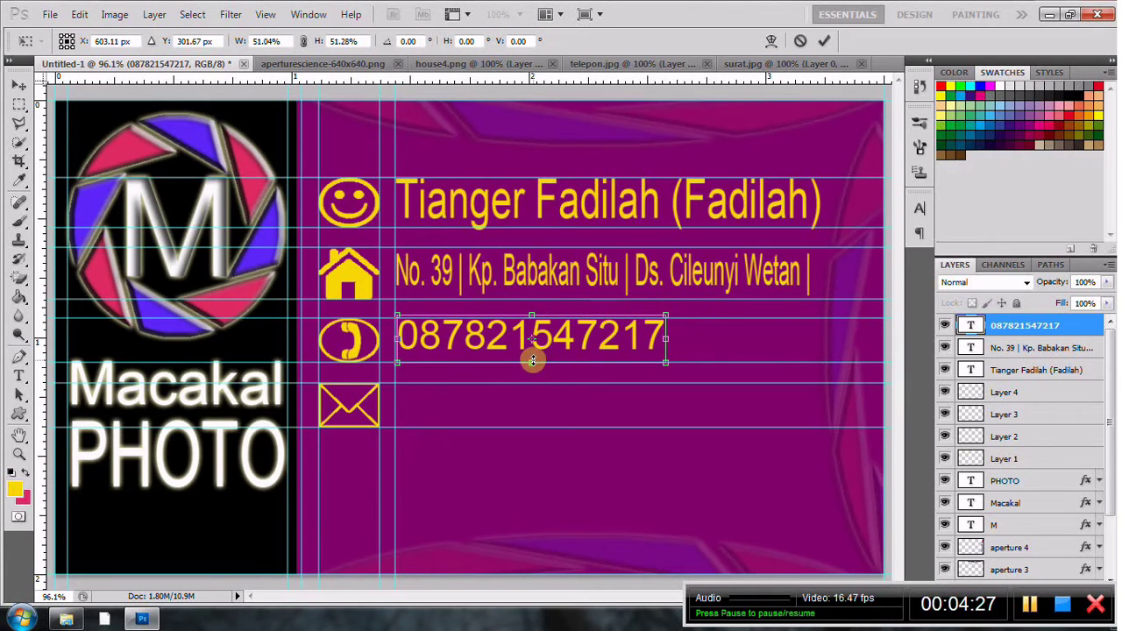
{"action": "left_click_drag", "start_coordinate": [532, 360], "coordinate": [532, 373]}
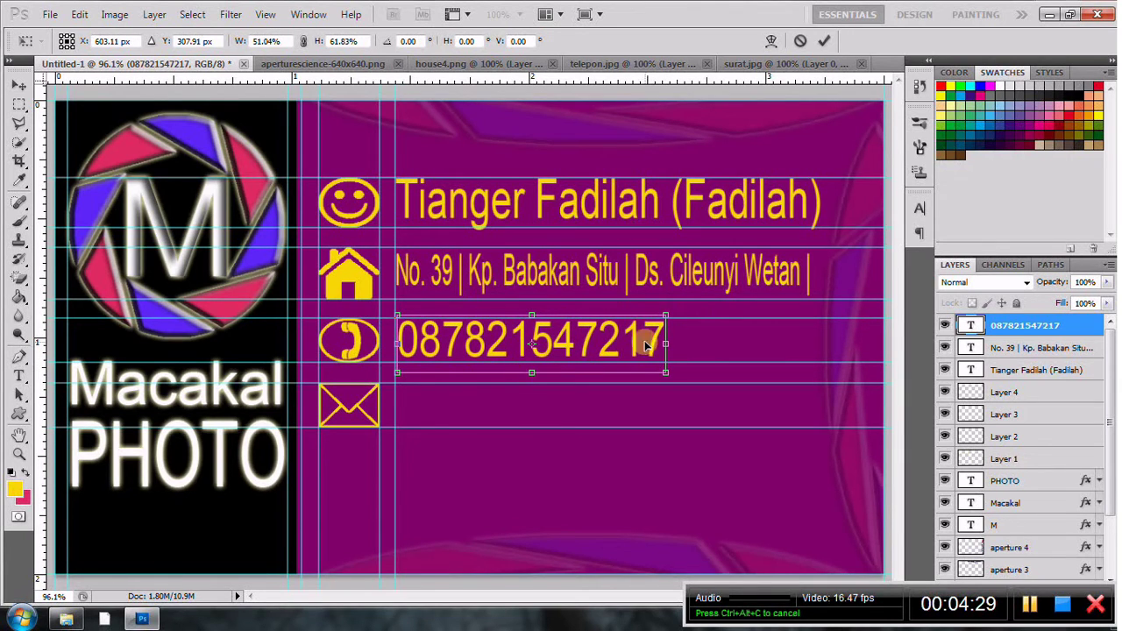
{"action": "left_click_drag", "start_coordinate": [666, 342], "coordinate": [697, 340]}
{"action": "left_click", "coordinate": [19, 84]}
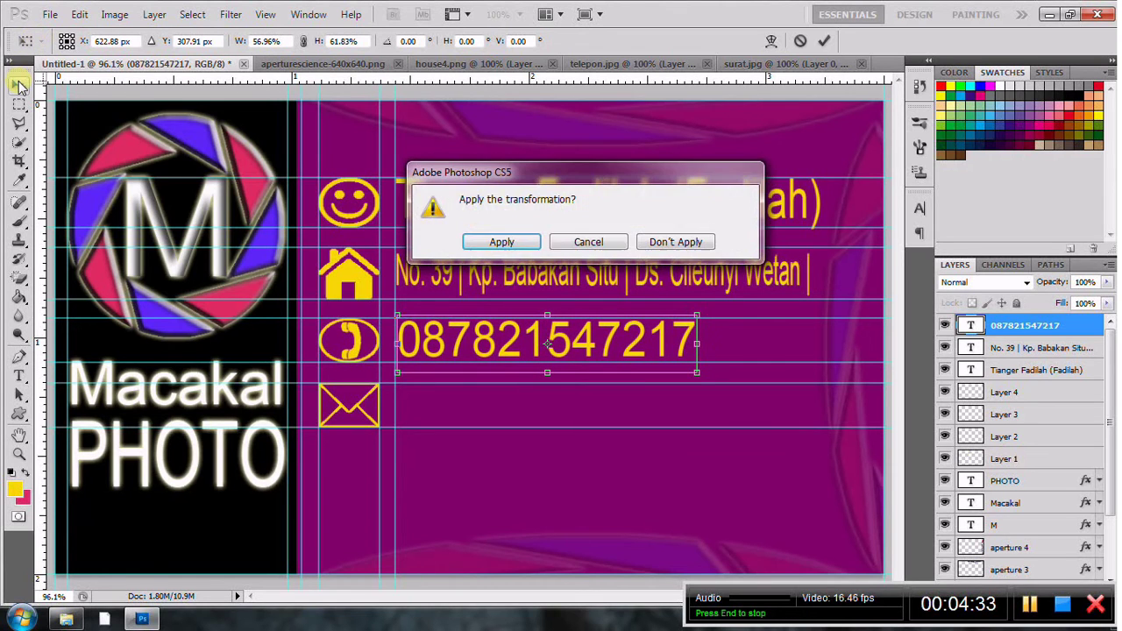
{"action": "left_click", "coordinate": [493, 240]}
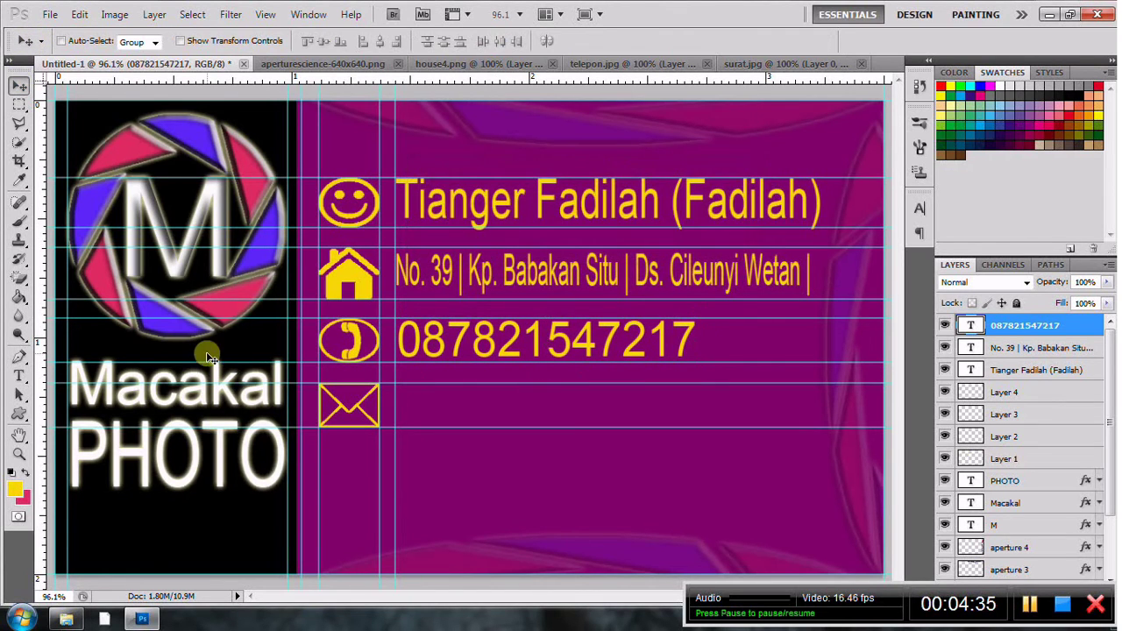
- Start typing the studio's e-mail address in yellow beside the envelope icon
{"action": "left_click", "coordinate": [20, 377]}
{"action": "left_click", "coordinate": [405, 410]}
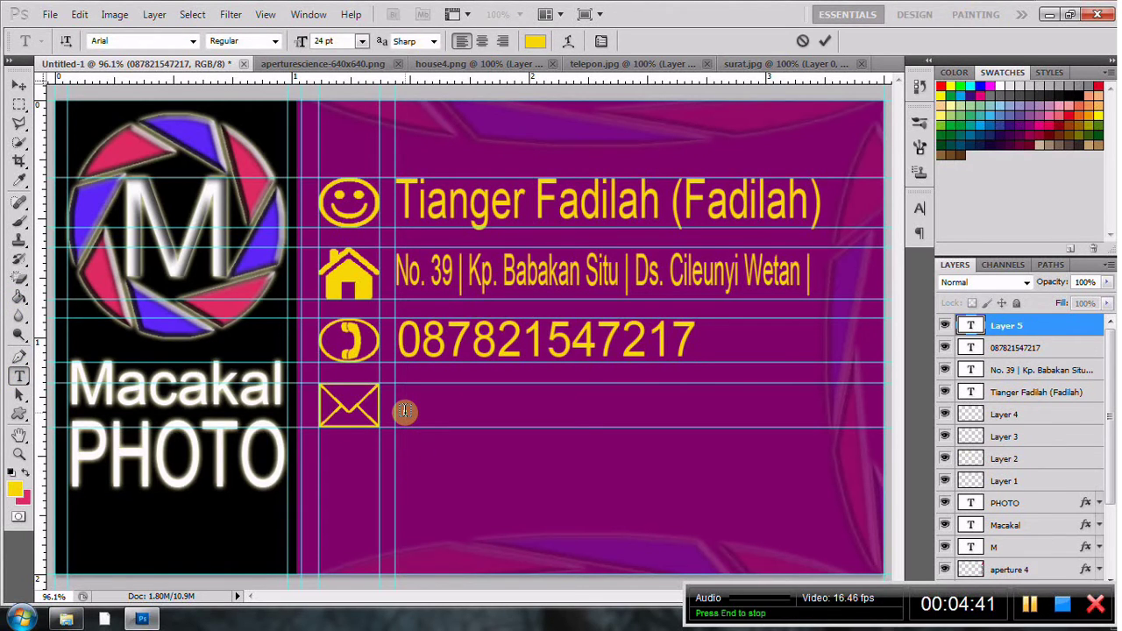
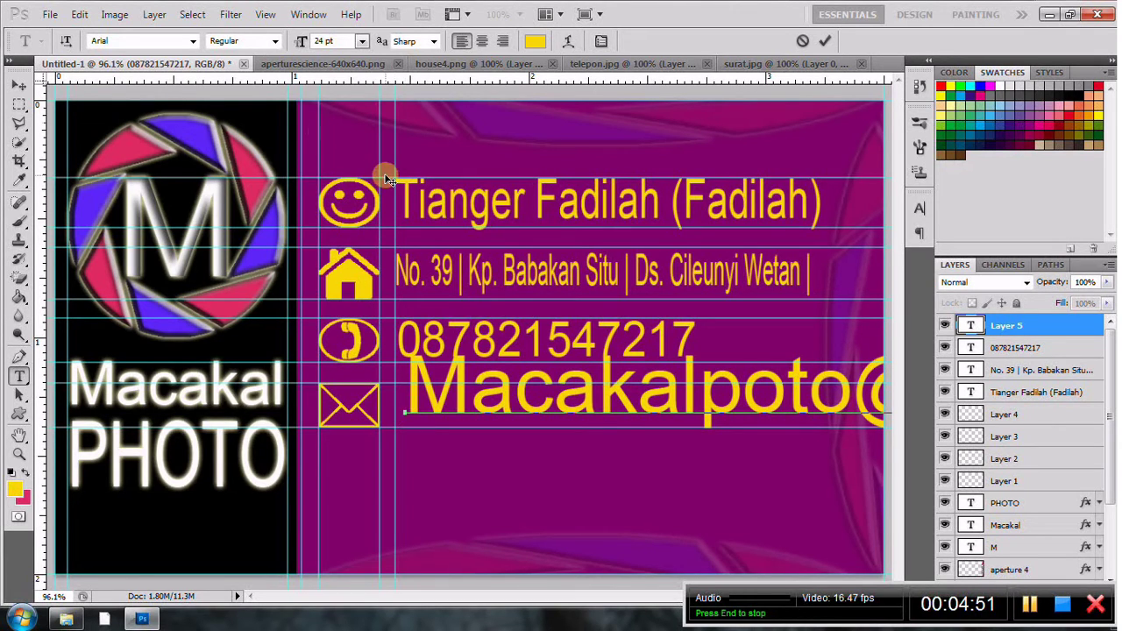
{"action": "left_click", "coordinate": [88, 14]}
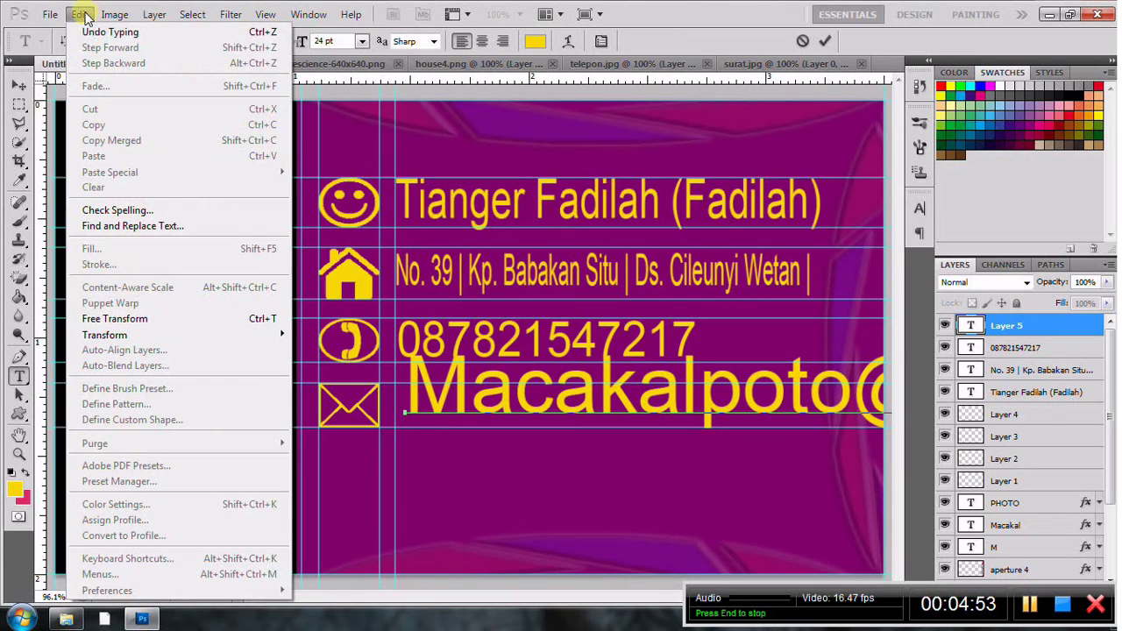
- Scale the e-mail line to 35.90% width and 47.34% height beside the envelope
{"action": "left_click", "coordinate": [140, 314]}
{"action": "left_click_drag", "start_coordinate": [551, 380], "coordinate": [221, 356]}
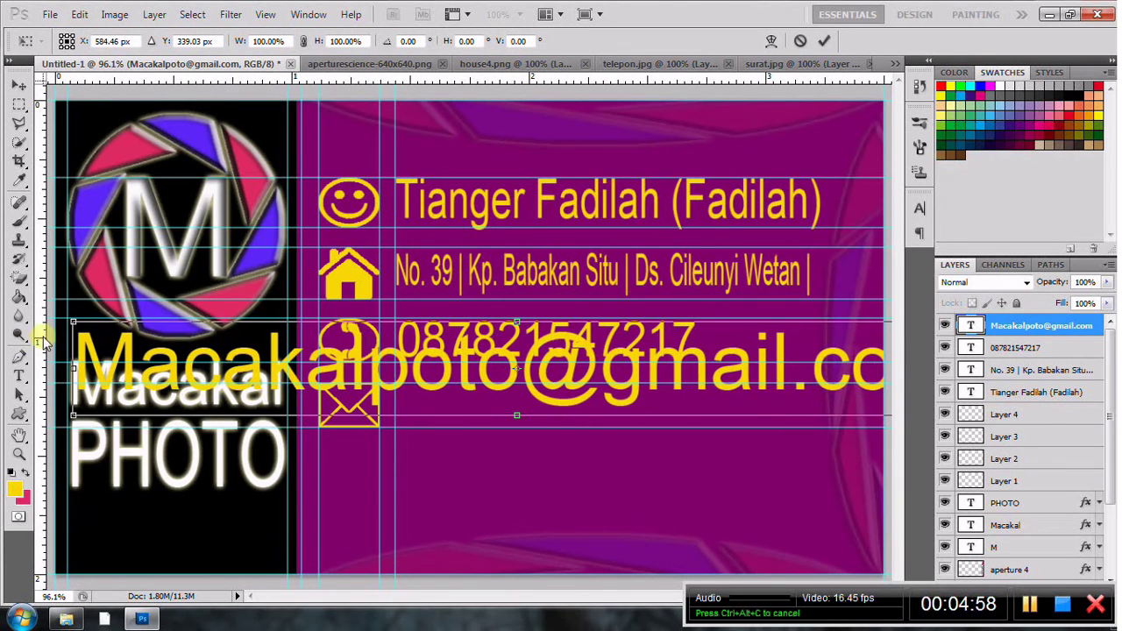
{"action": "mouse_move", "coordinate": [73, 323]}
{"action": "left_mouse_down"}
{"action": "mouse_move", "coordinate": [396, 383]}
{"action": "mouse_move", "coordinate": [725, 399]}
{"action": "mouse_move", "coordinate": [474, 399]}
{"action": "left_mouse_up"}
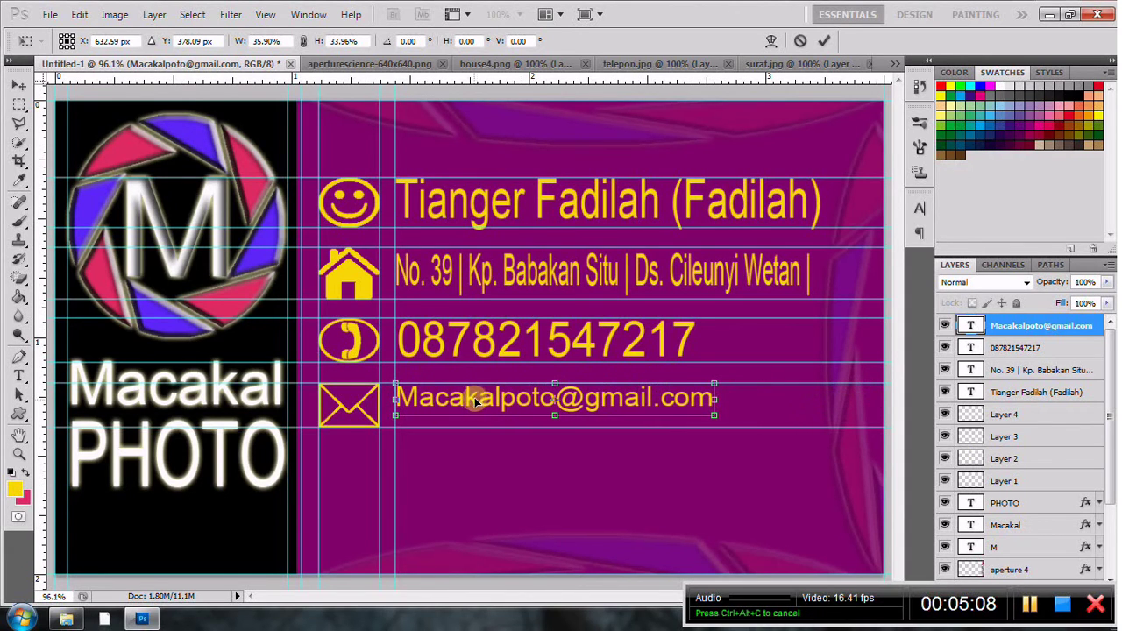
{"action": "left_click_drag", "start_coordinate": [555, 415], "coordinate": [554, 428]}
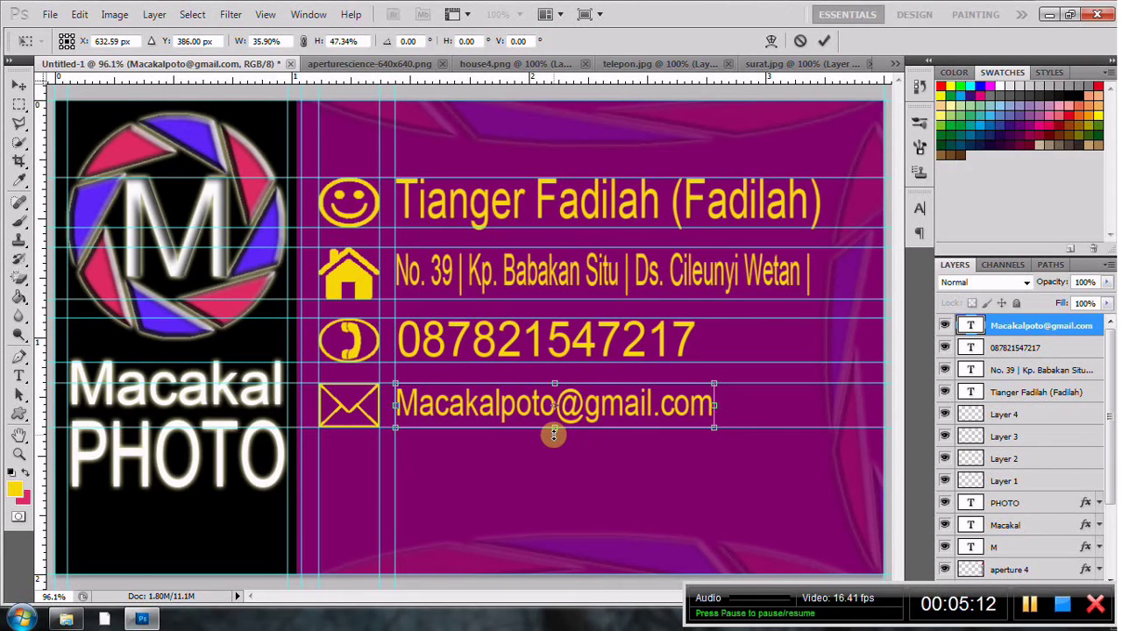
{"action": "left_click_drag", "start_coordinate": [554, 433], "coordinate": [553, 436]}
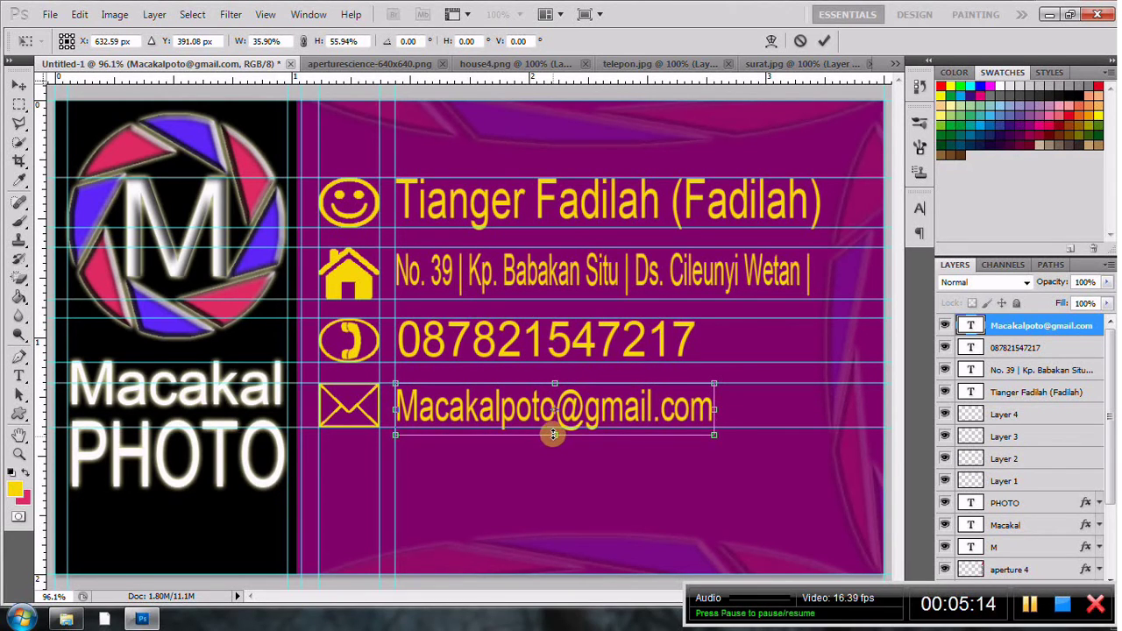
{"action": "key", "text": "ctrl+z"}
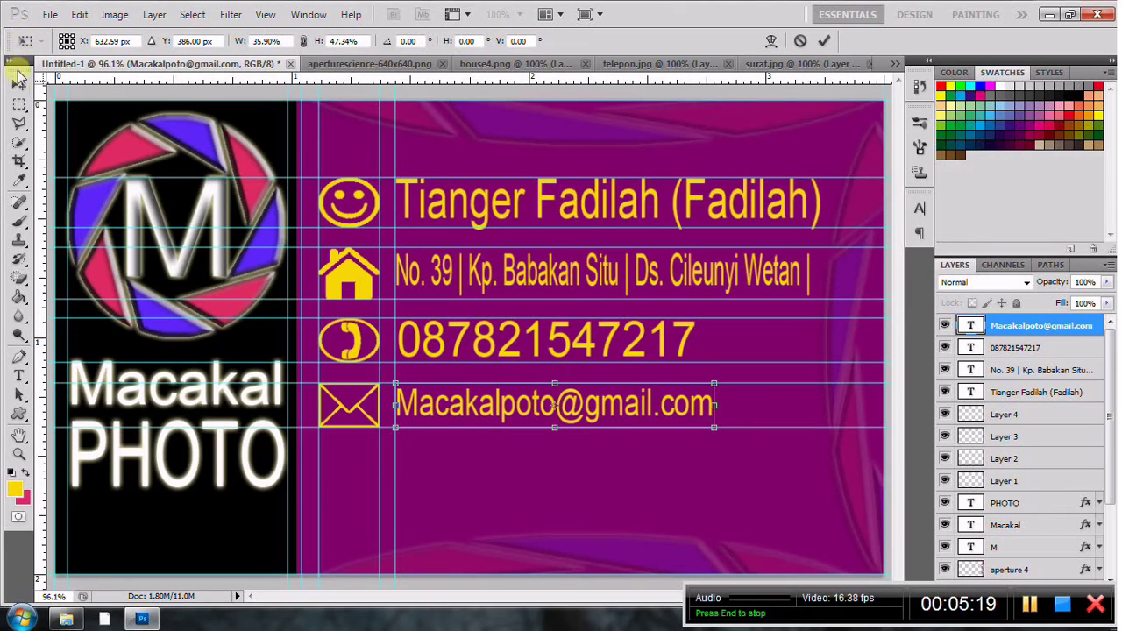
{"action": "left_click", "coordinate": [19, 84]}
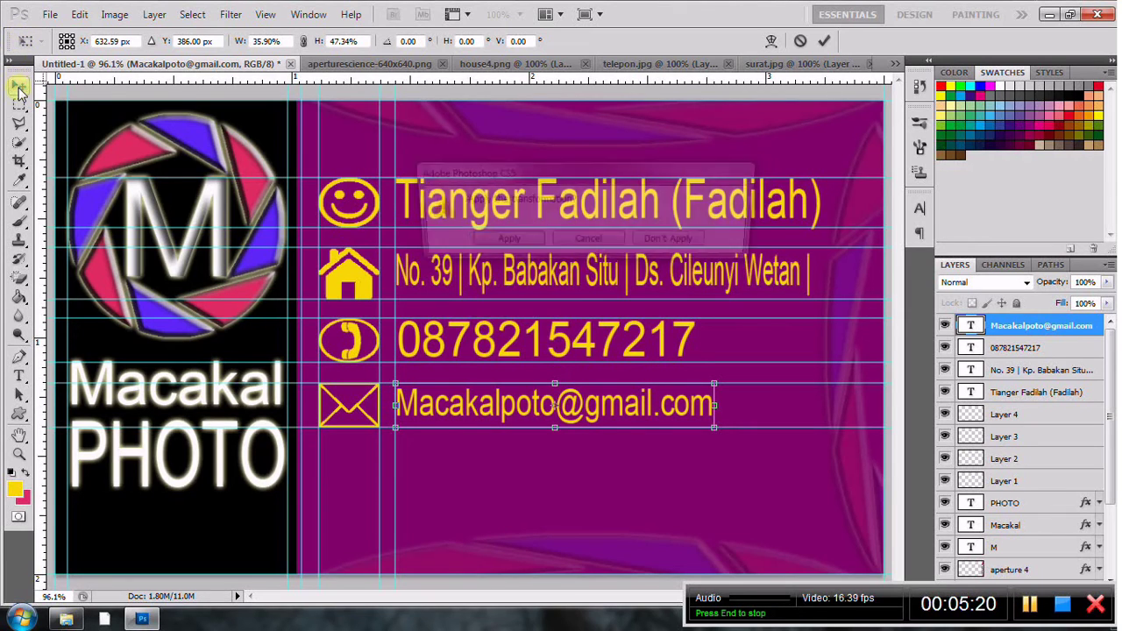
{"action": "left_click", "coordinate": [502, 242]}
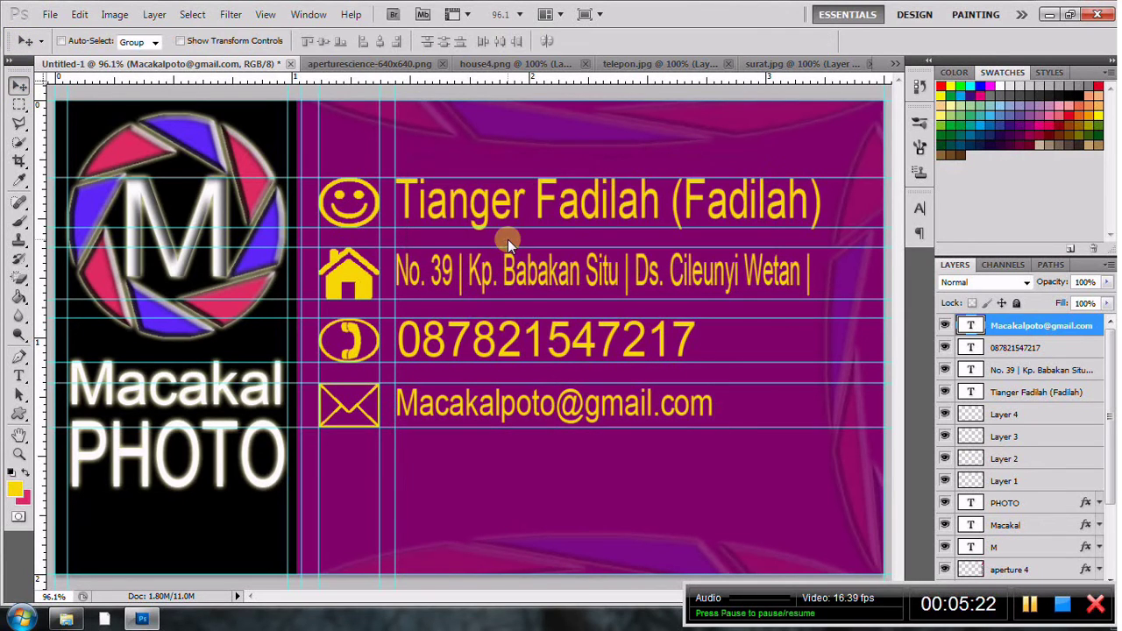
- Zoom to 200% and pan to the phone and e-mail contact lines
{"action": "left_click", "coordinate": [19, 454]}
{"action": "left_click", "coordinate": [564, 394], "text": "alt"}
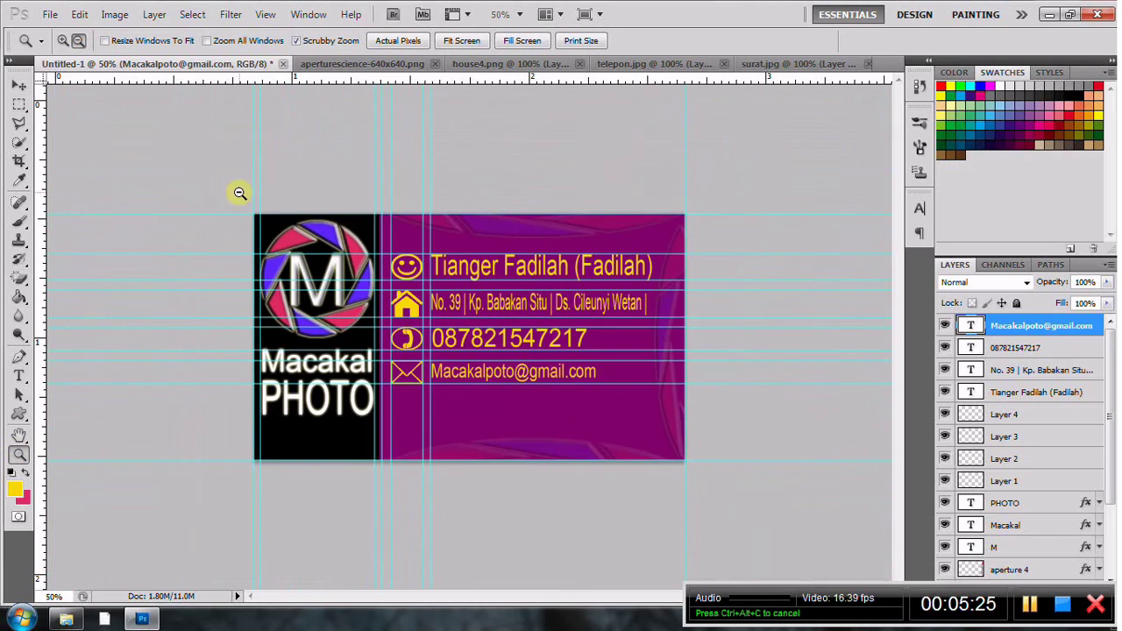
{"action": "left_click", "coordinate": [70, 41]}
{"action": "left_click", "coordinate": [321, 268]}
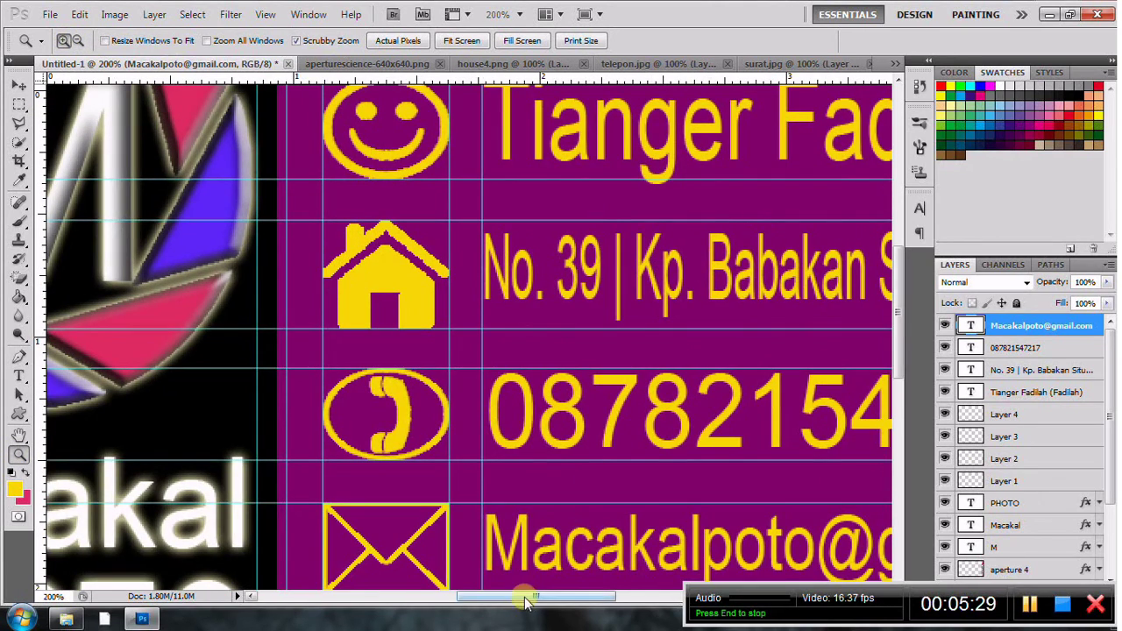
{"action": "left_click_drag", "start_coordinate": [533, 597], "coordinate": [595, 599]}
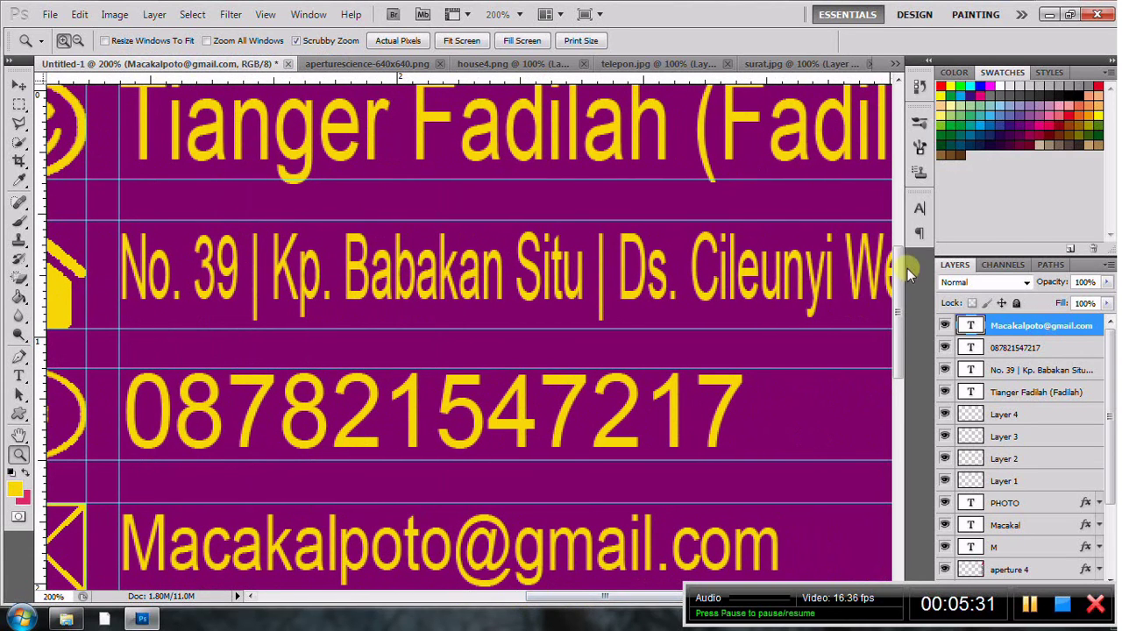
{"action": "left_click_drag", "start_coordinate": [896, 281], "coordinate": [889, 325]}
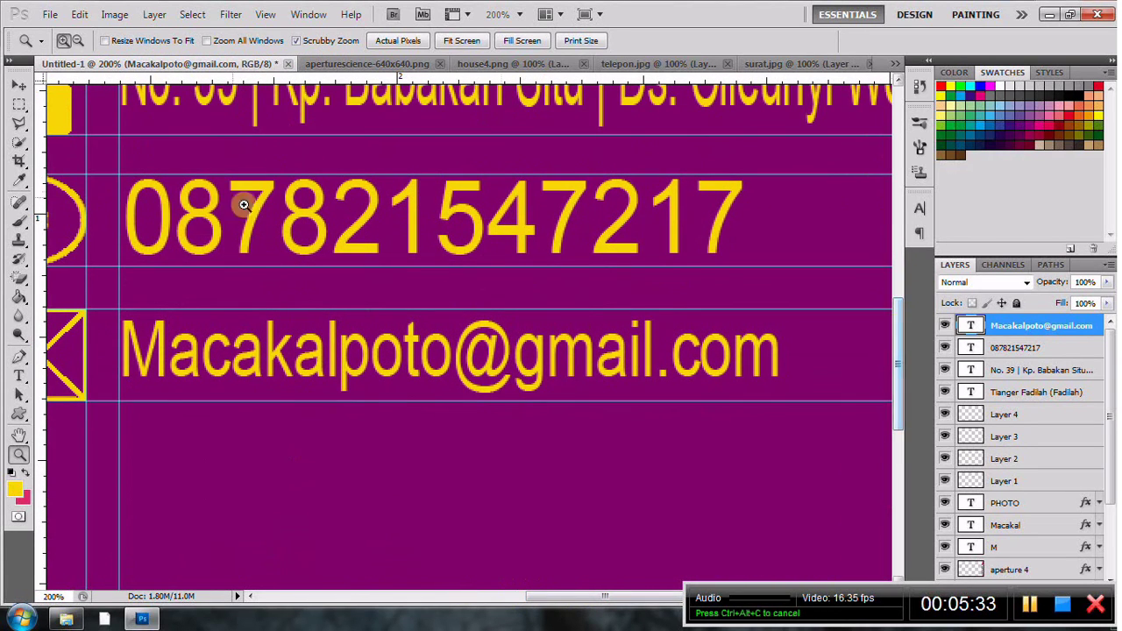
{"action": "left_click", "coordinate": [20, 85]}
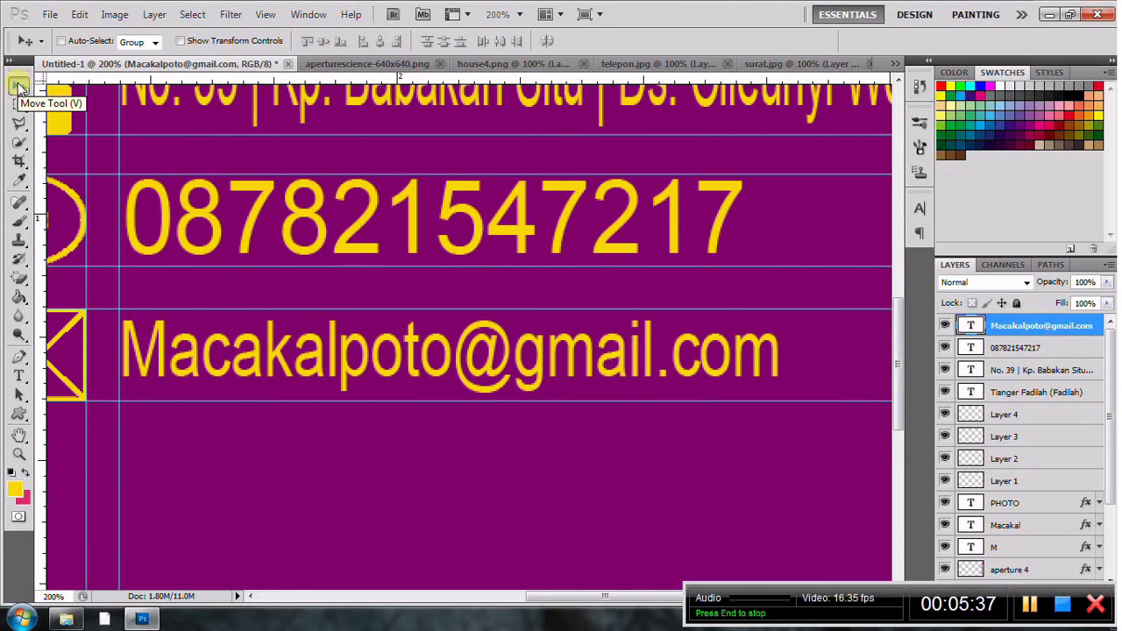
- Enlarge the e-mail line to 102.97% width and 121.43% height and apply it
{"action": "left_click", "coordinate": [80, 15]}
{"action": "left_click", "coordinate": [140, 316]}
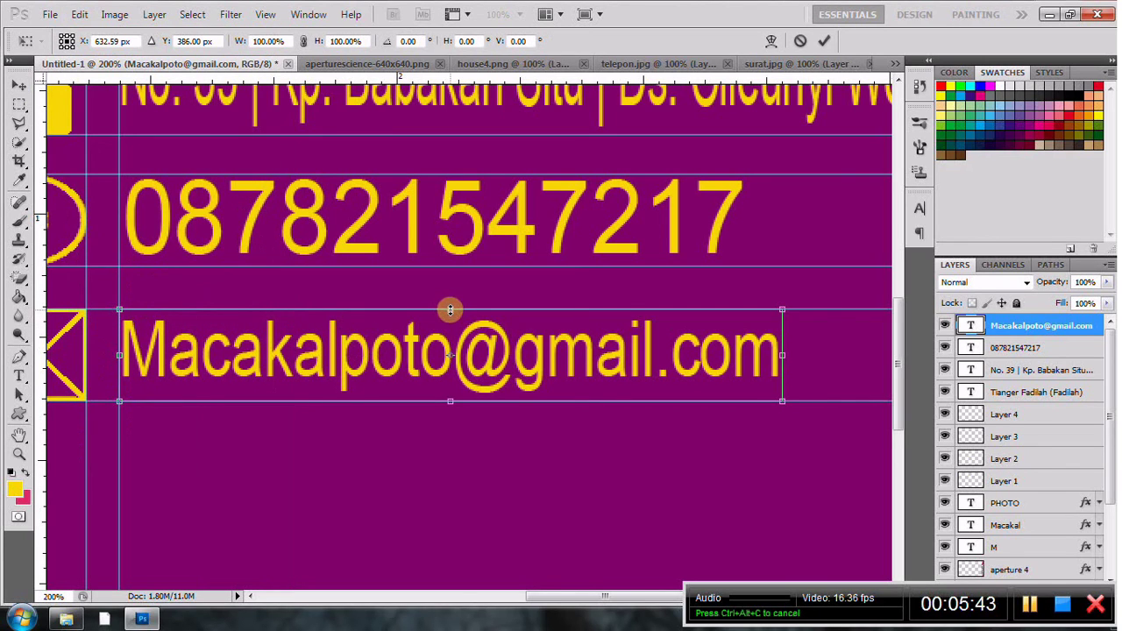
{"action": "left_click_drag", "start_coordinate": [449, 305], "coordinate": [449, 298]}
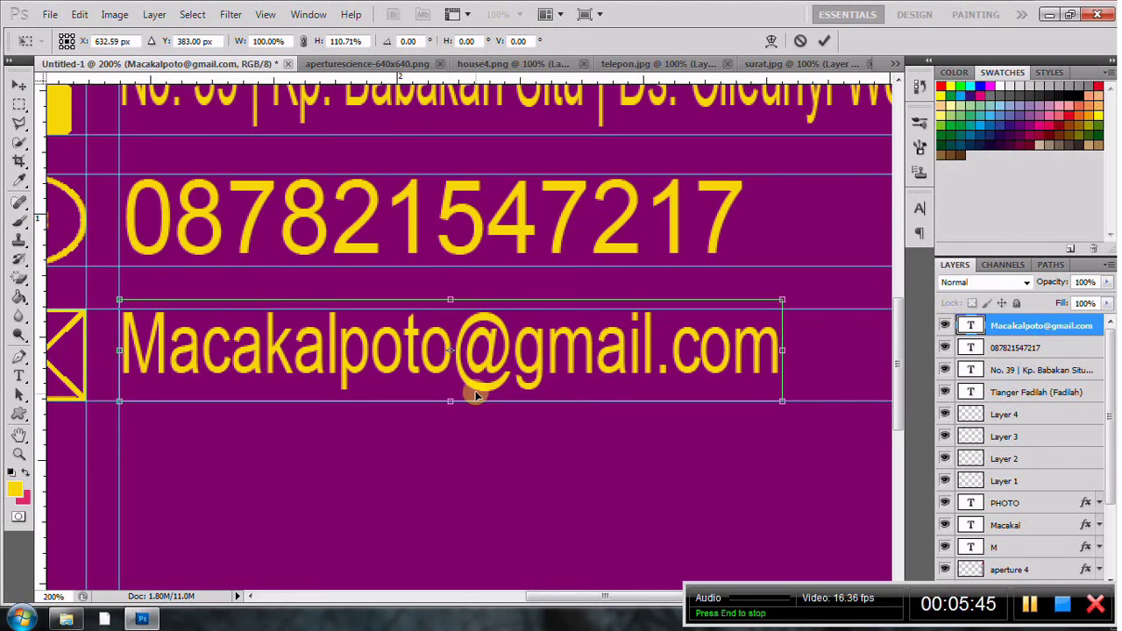
{"action": "left_click_drag", "start_coordinate": [449, 404], "coordinate": [450, 410]}
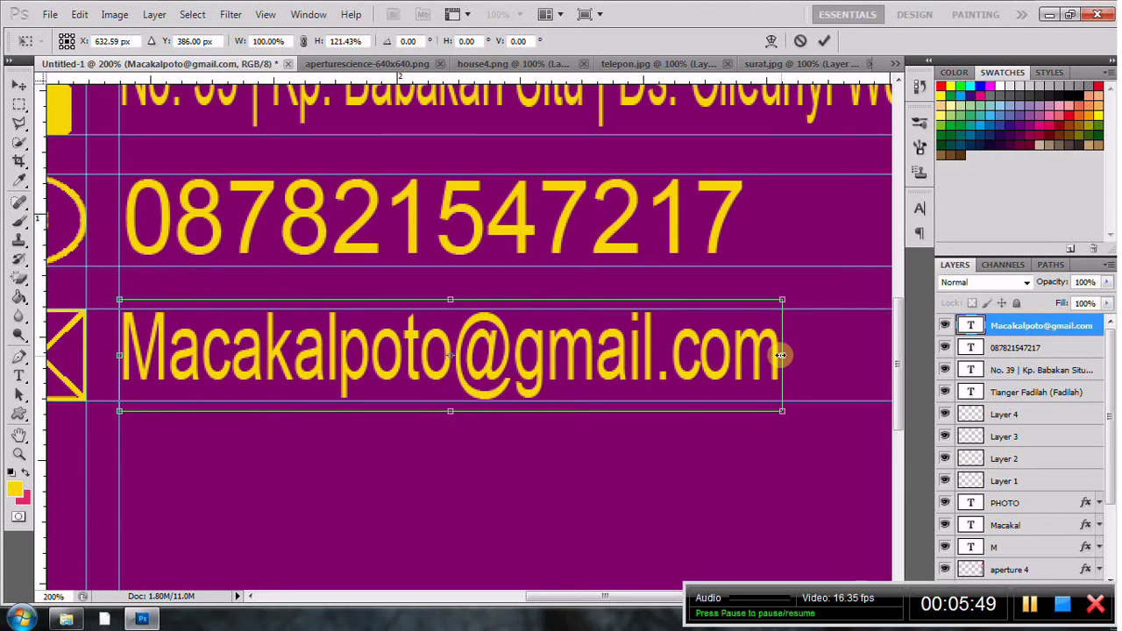
{"action": "left_click_drag", "start_coordinate": [780, 355], "coordinate": [802, 355]}
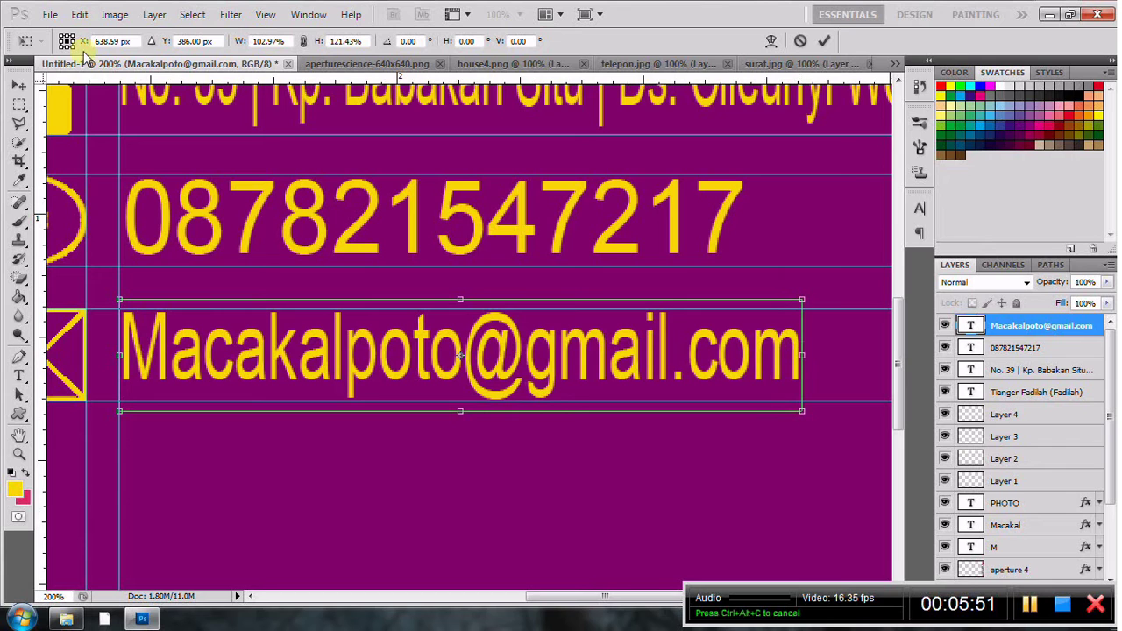
{"action": "left_click", "coordinate": [24, 84]}
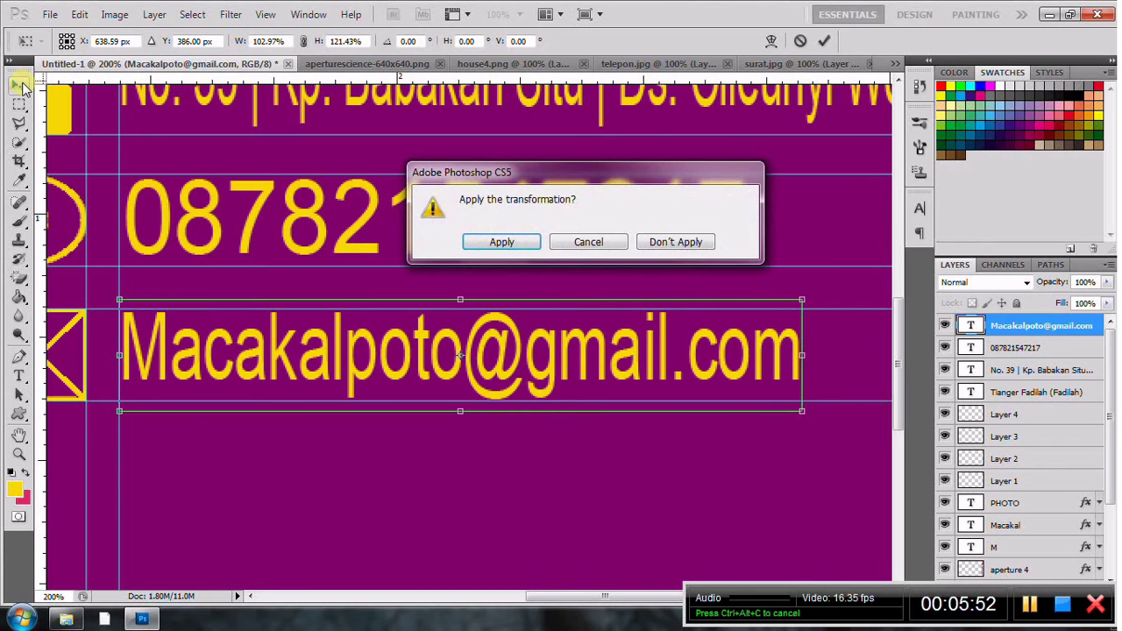
{"action": "left_click", "coordinate": [501, 242]}
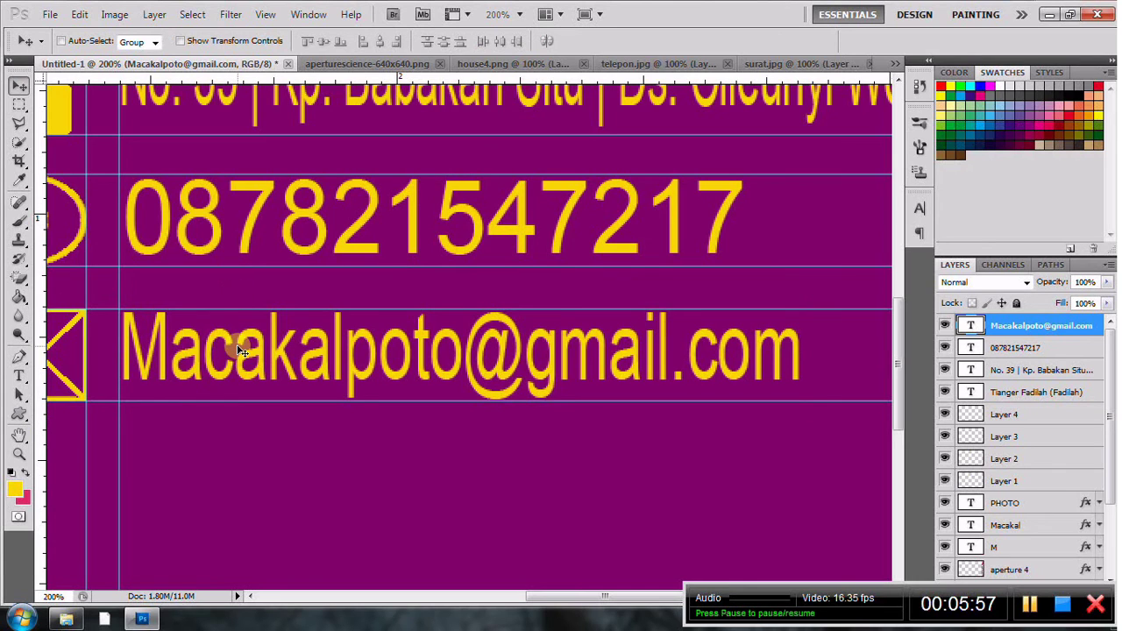
- Nudge the e-mail and phone lines slightly left, then fit the whole card on screen
{"action": "key", "text": "Left"}
{"action": "key", "text": "Left"}
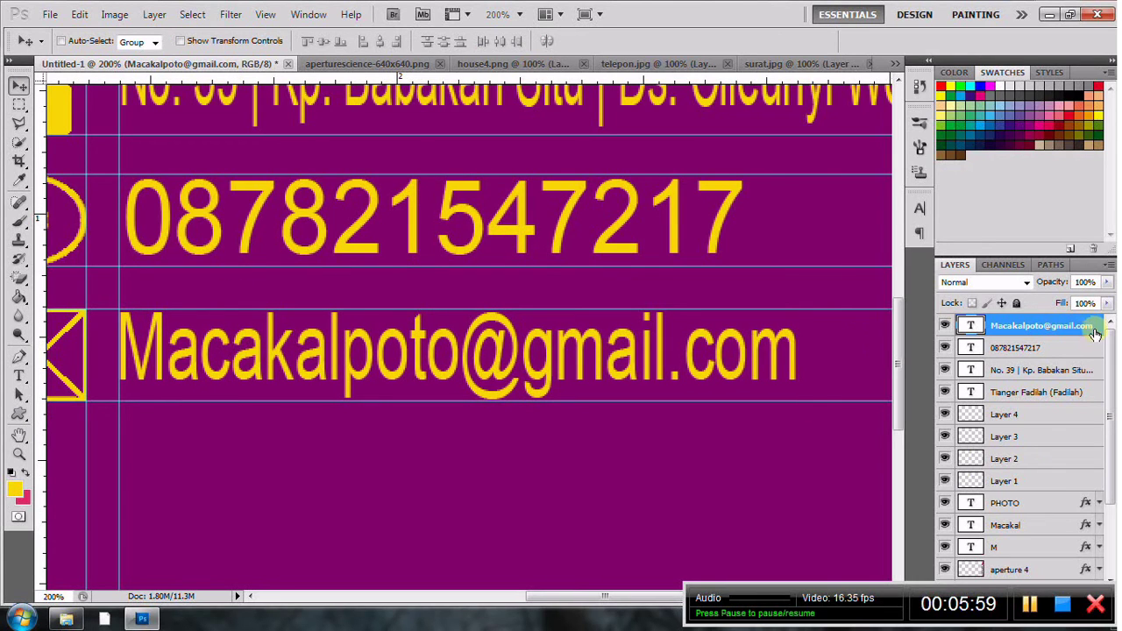
{"action": "left_click", "coordinate": [1039, 349]}
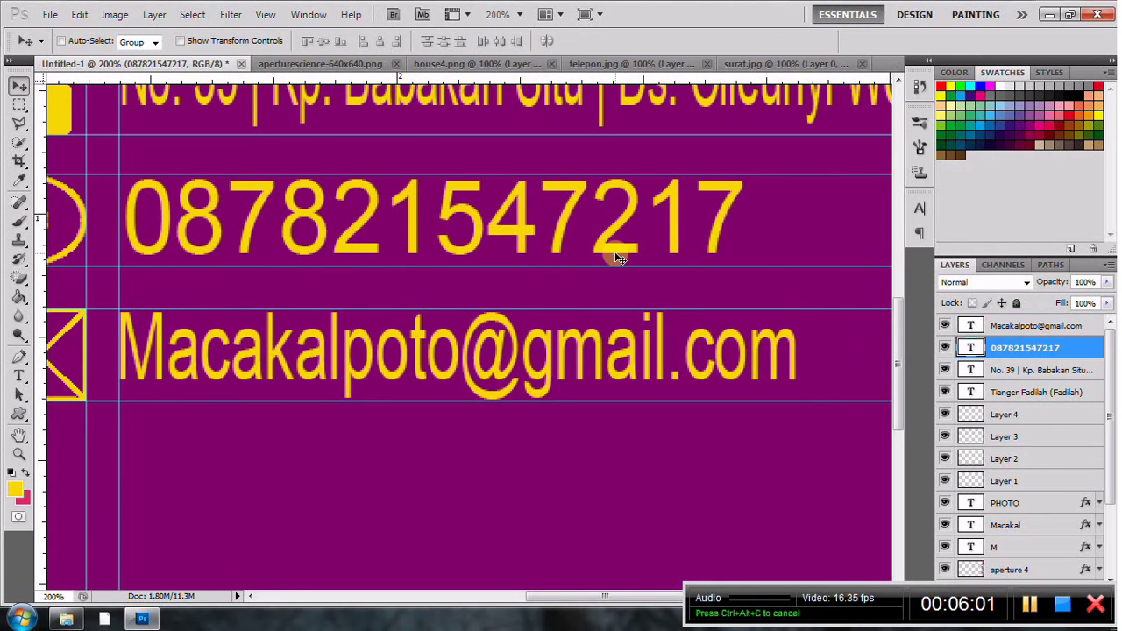
{"action": "key", "text": "Left"}
{"action": "key", "text": "Left"}
{"action": "key", "text": "Left"}
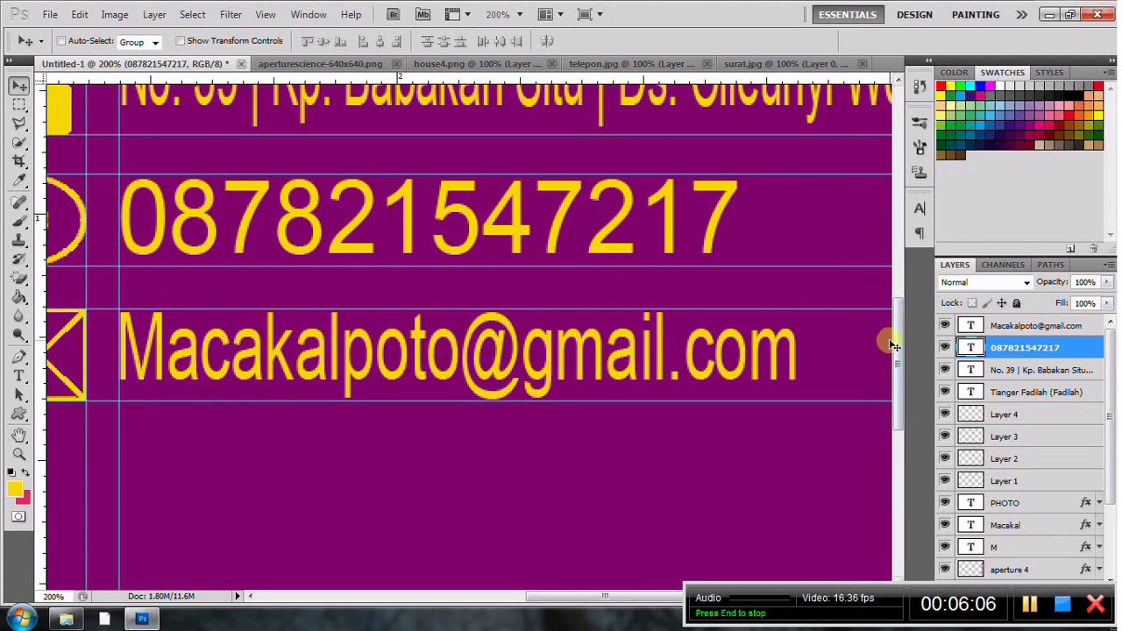
{"action": "left_click_drag", "start_coordinate": [894, 345], "coordinate": [883, 290]}
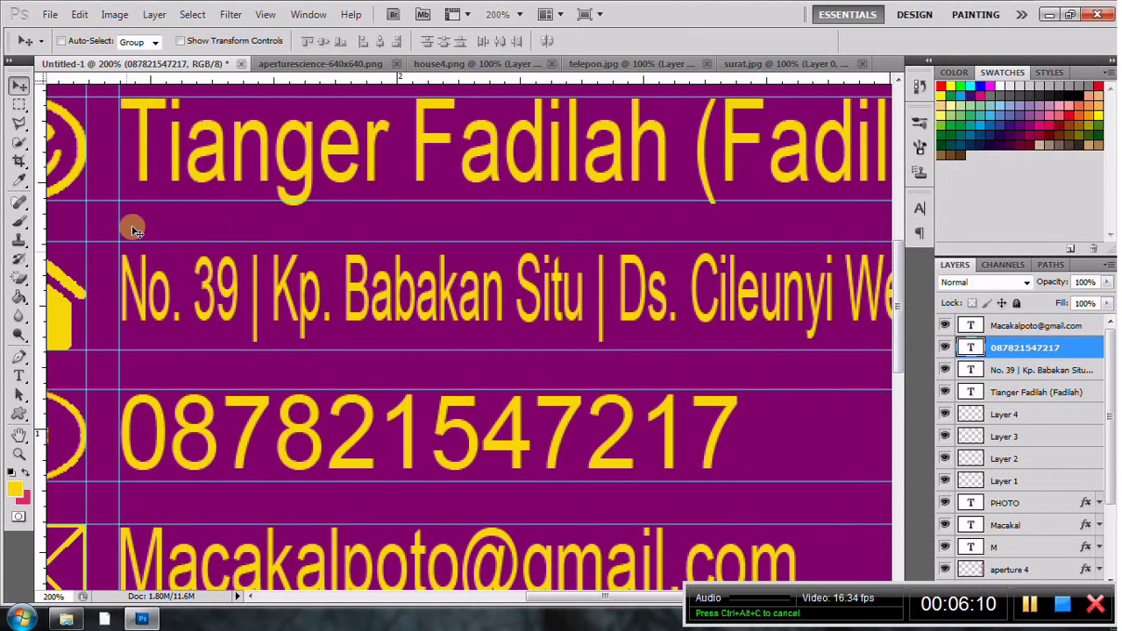
{"action": "left_click", "coordinate": [19, 453]}
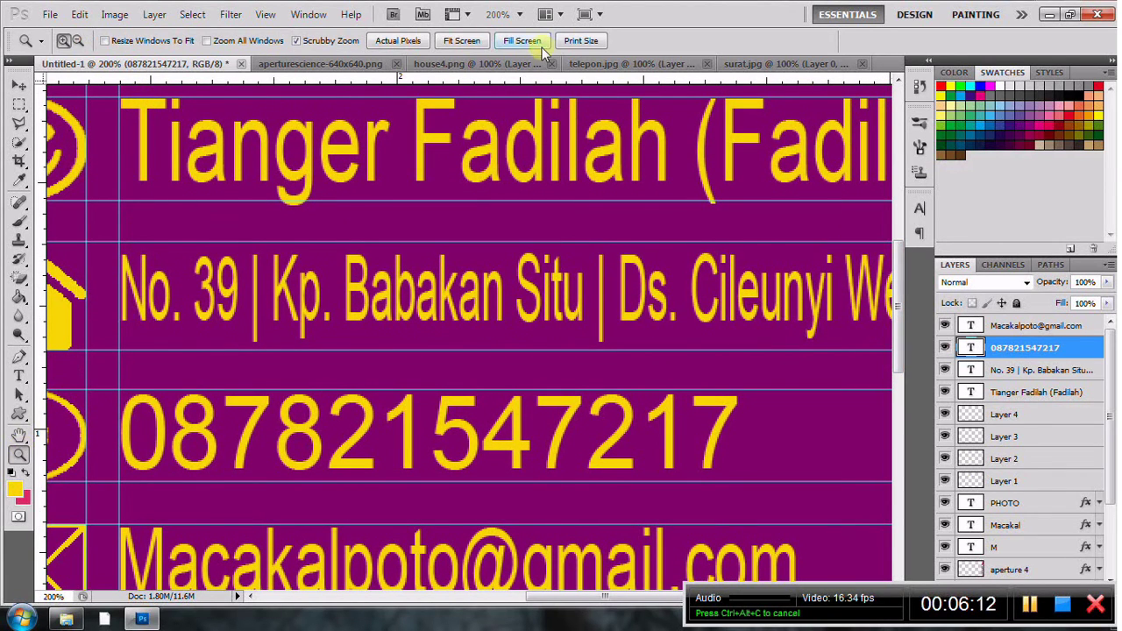
{"action": "left_click", "coordinate": [462, 41]}
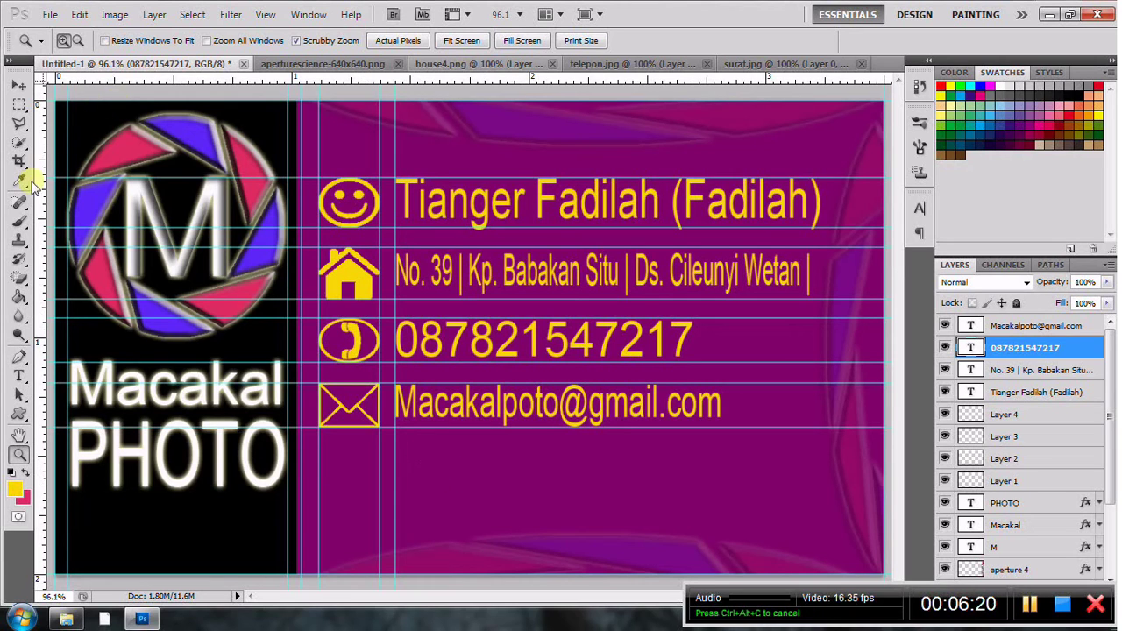
- Type the yellow tagline 'Menerima Foto' with a second line beginning 'dan berbagai ke' below the e-mail
{"action": "left_click", "coordinate": [18, 375]}
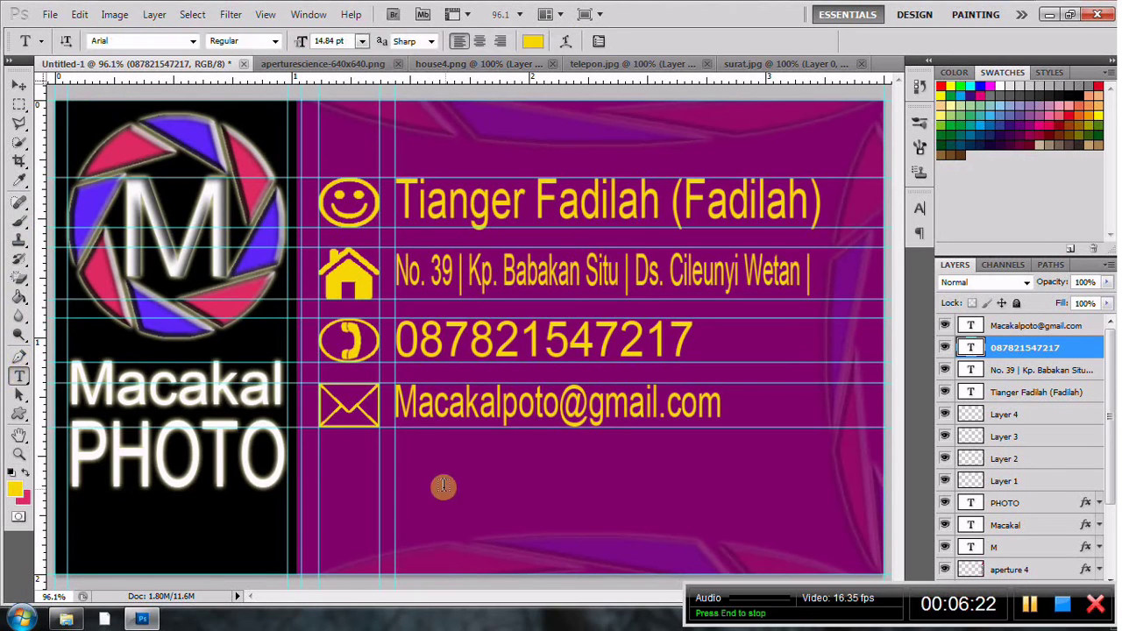
{"action": "left_click", "coordinate": [322, 469]}
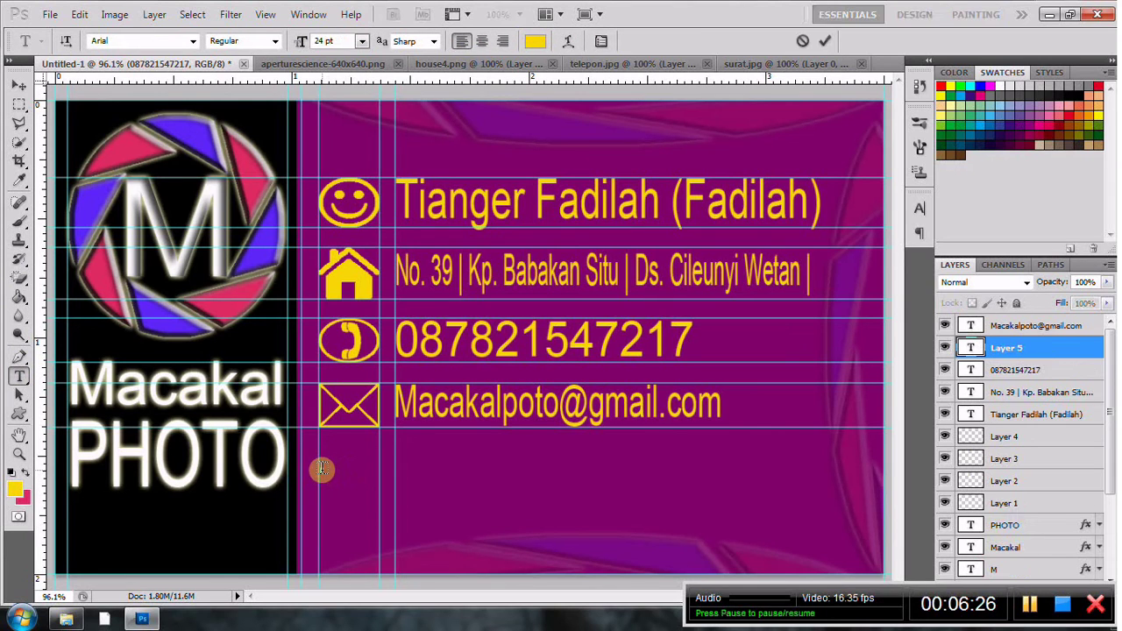
{"action": "type", "text": "M"}
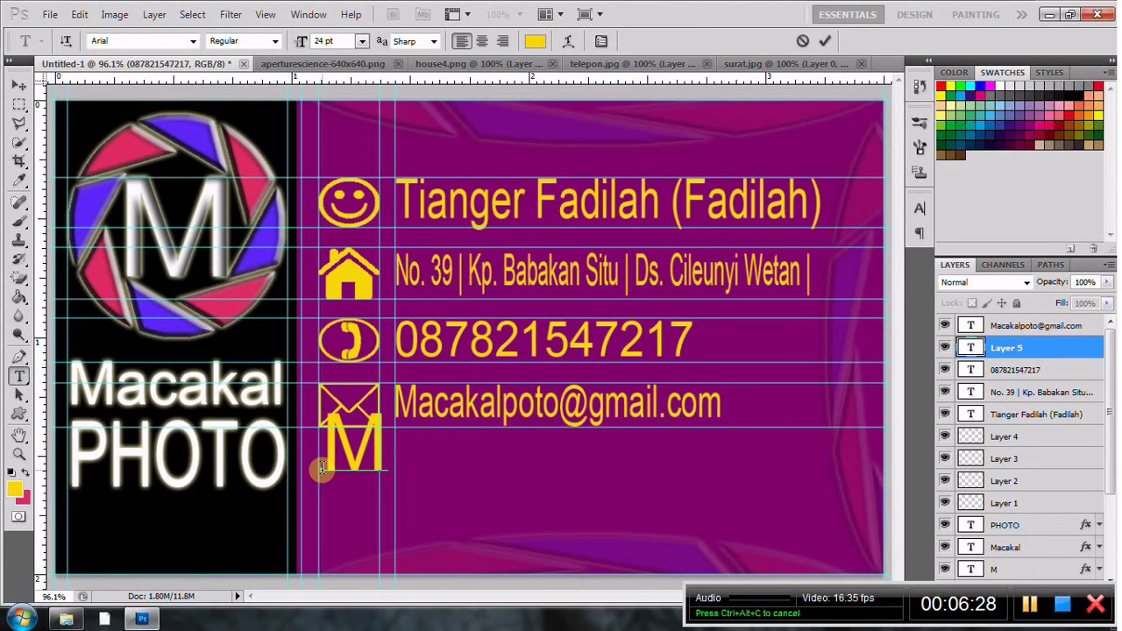
{"action": "type", "text": "ene"}
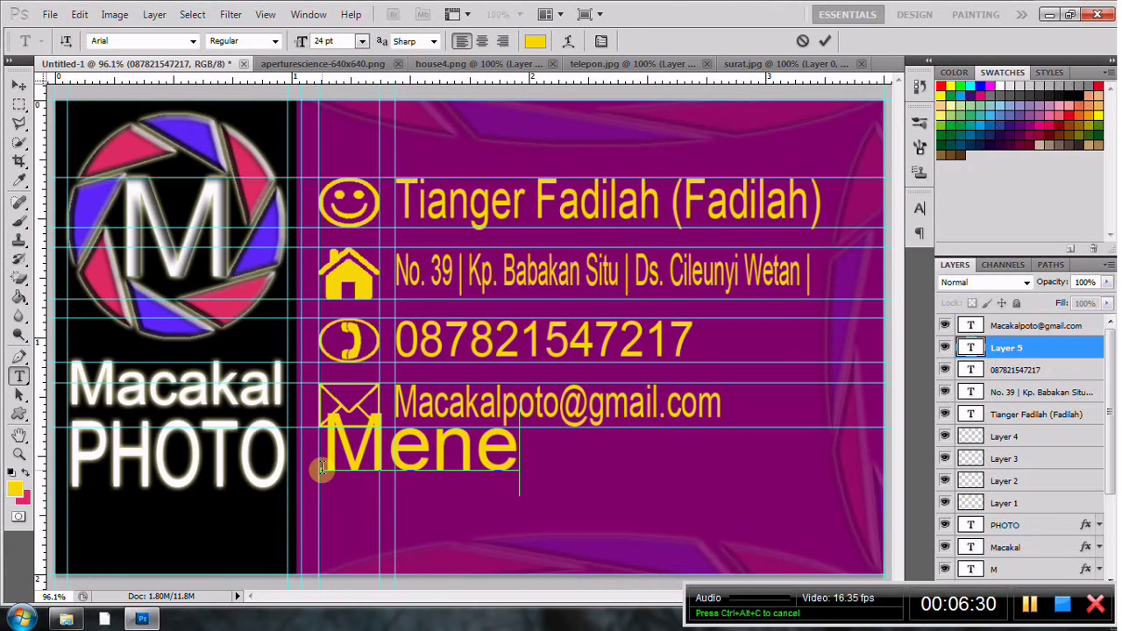
{"action": "type", "text": "ri"}
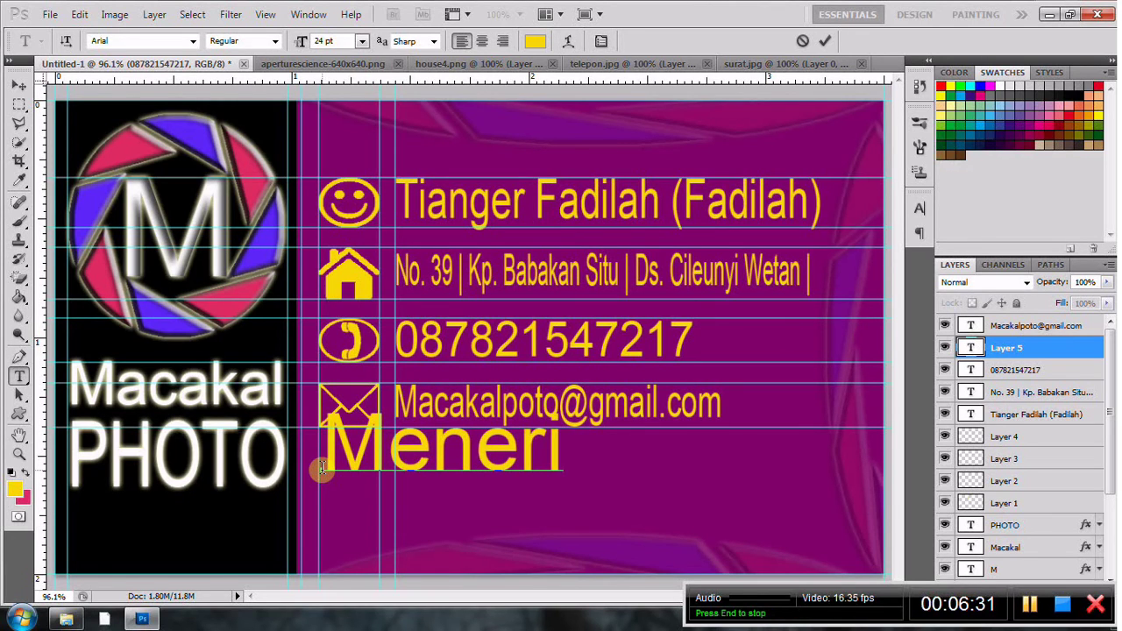
{"action": "type", "text": "ma"}
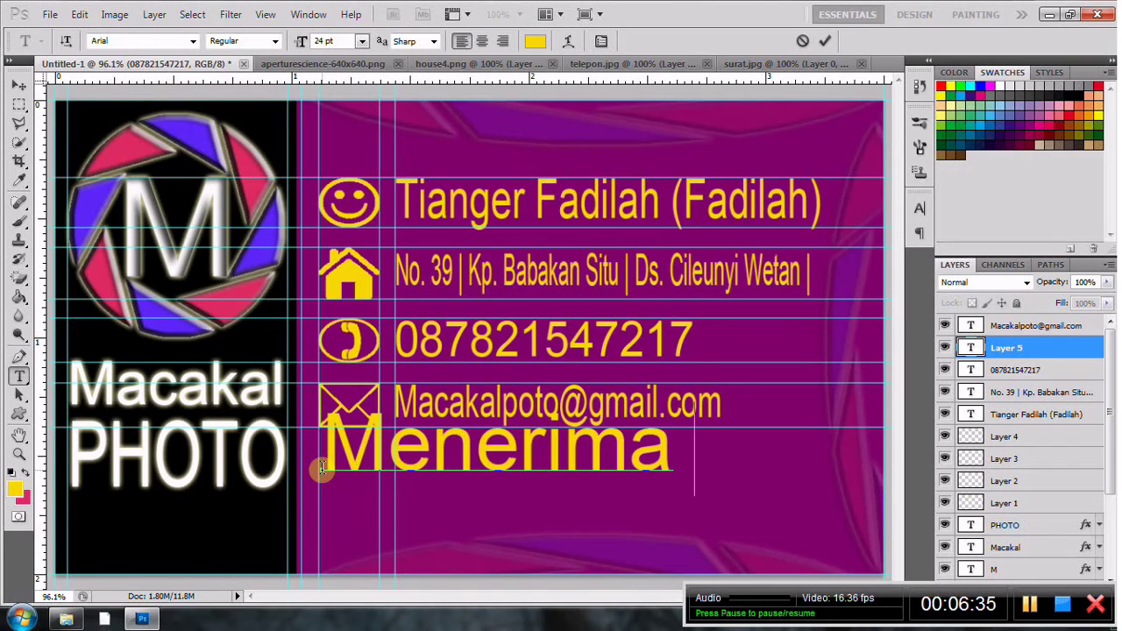
{"action": "type", "text": " f"}
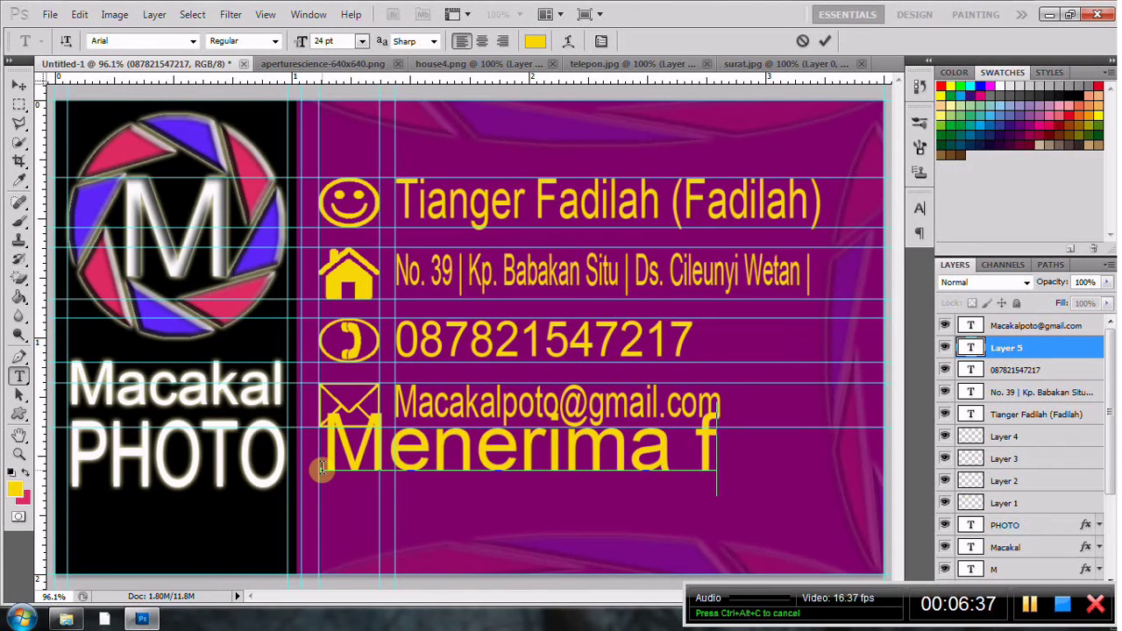
{"action": "key", "text": "BackSpace"}
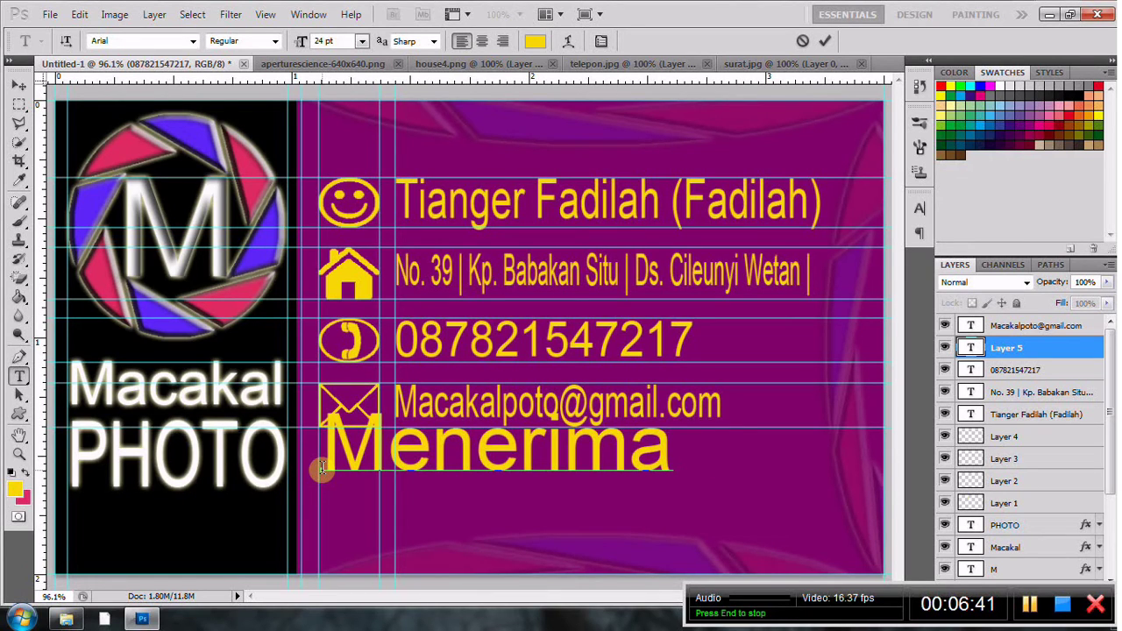
{"action": "type", "text": "Foto u"}
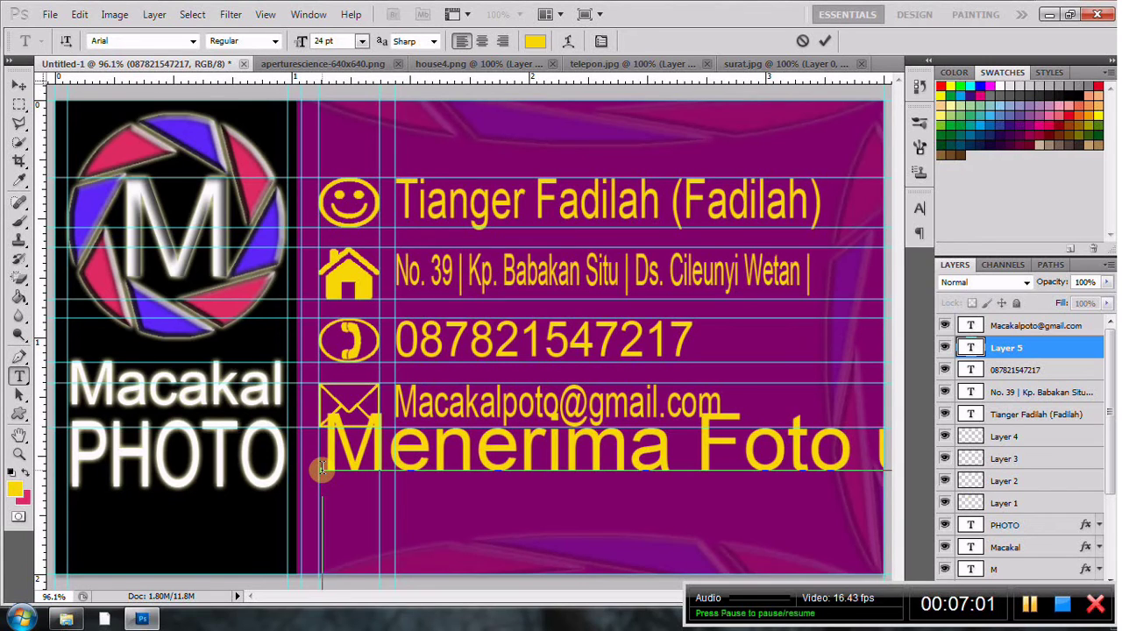
{"action": "key", "text": "Return"}
{"action": "type", "text": "dan"}
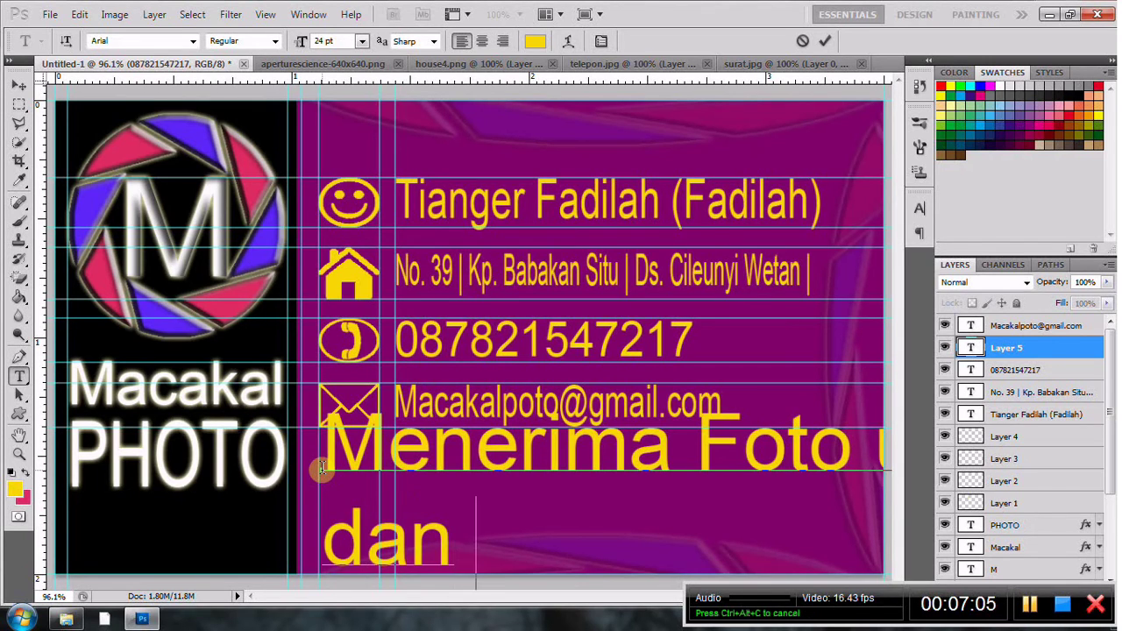
{"action": "type", "text": " berbagai "}
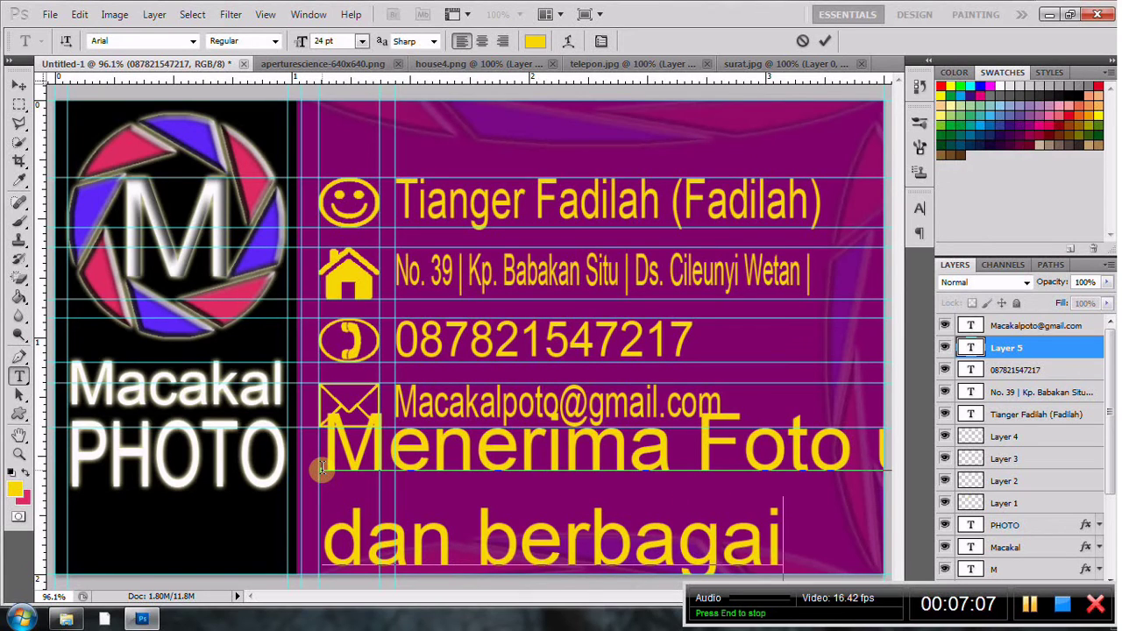
{"action": "type", "text": "ke"}
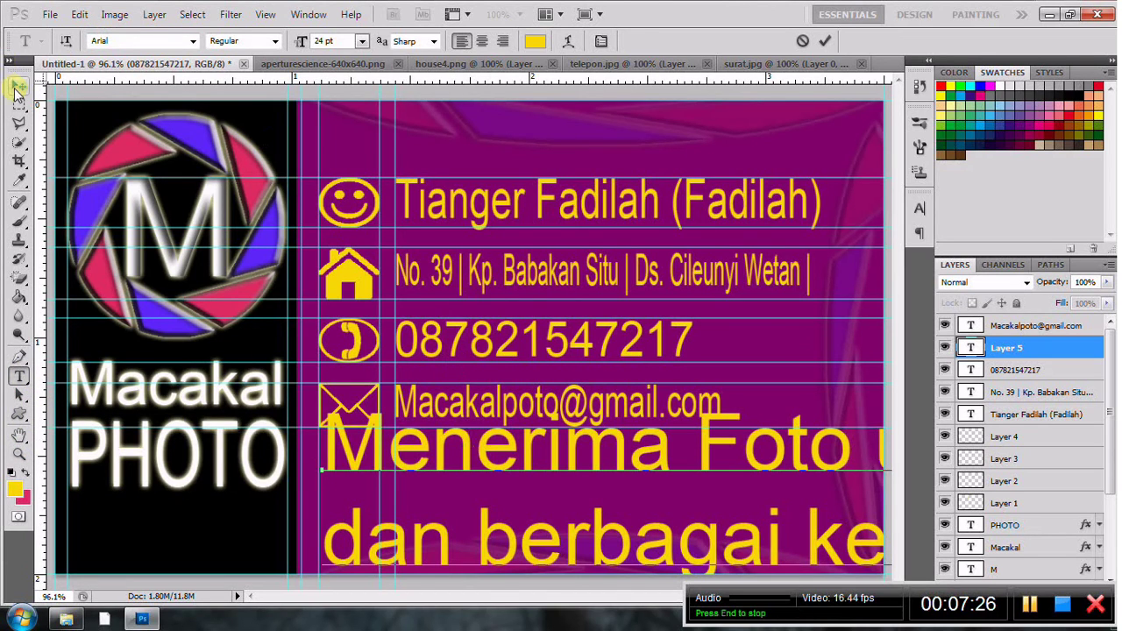
- Move the tagline below the contact lines and scale it down
{"action": "left_click", "coordinate": [18, 87]}
{"action": "left_click_drag", "start_coordinate": [602, 467], "coordinate": [324, 337]}
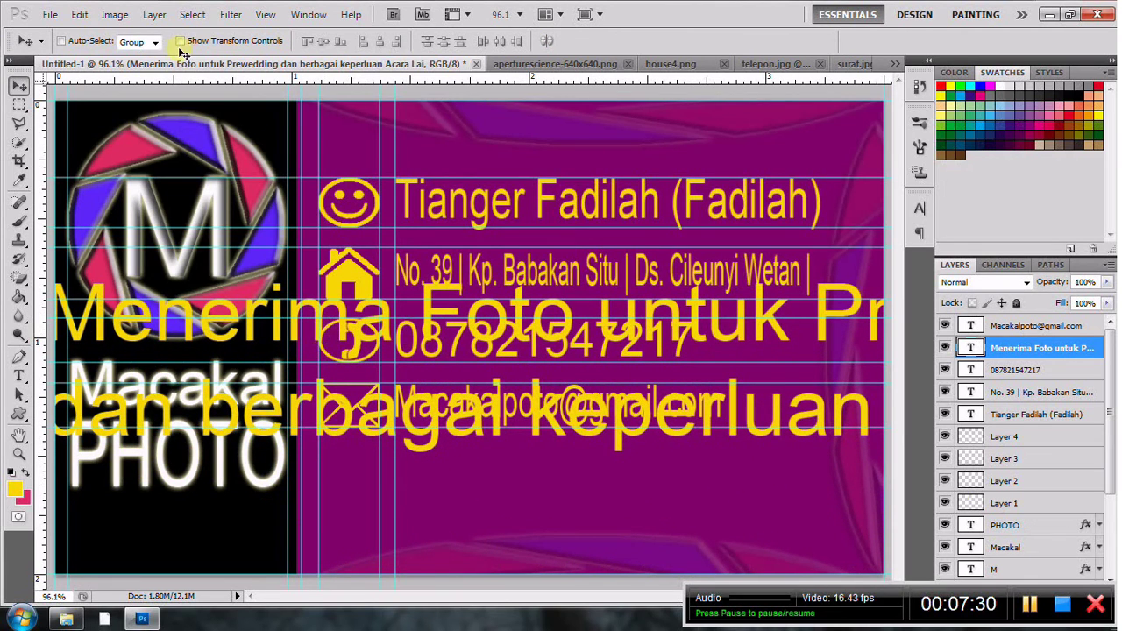
{"action": "left_click", "coordinate": [79, 14]}
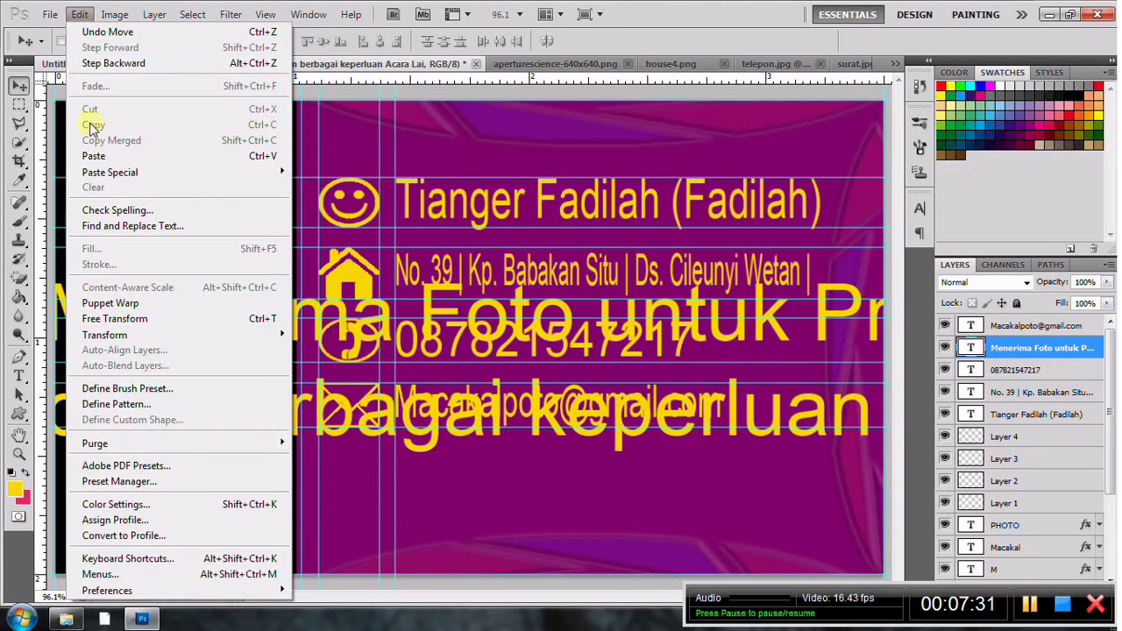
{"action": "left_click", "coordinate": [114, 318]}
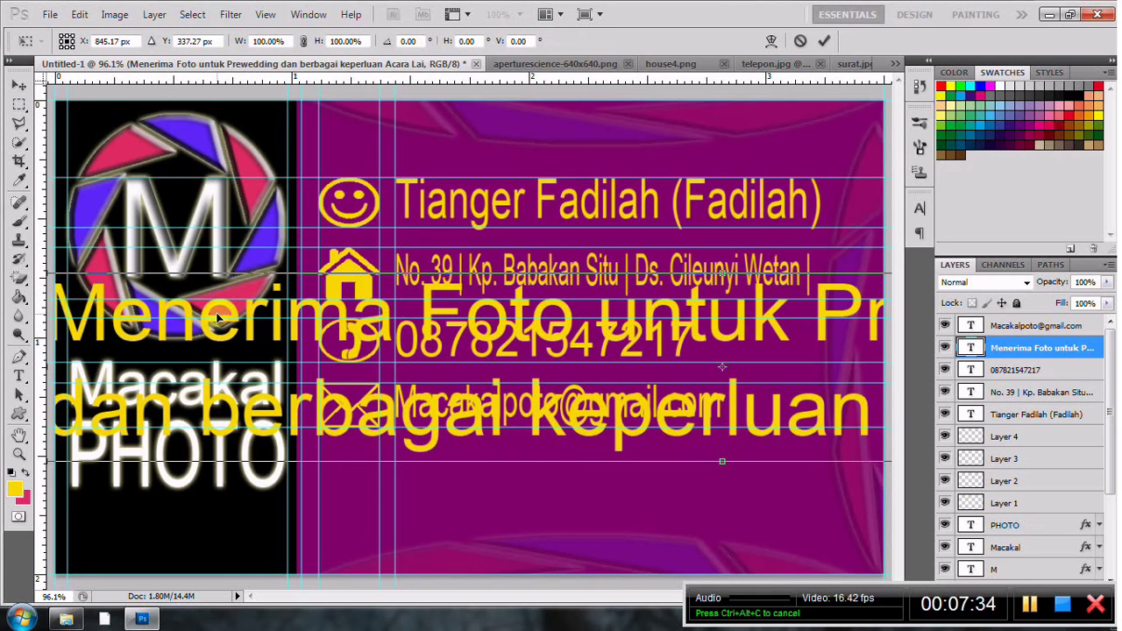
{"action": "left_click_drag", "start_coordinate": [237, 315], "coordinate": [309, 316]}
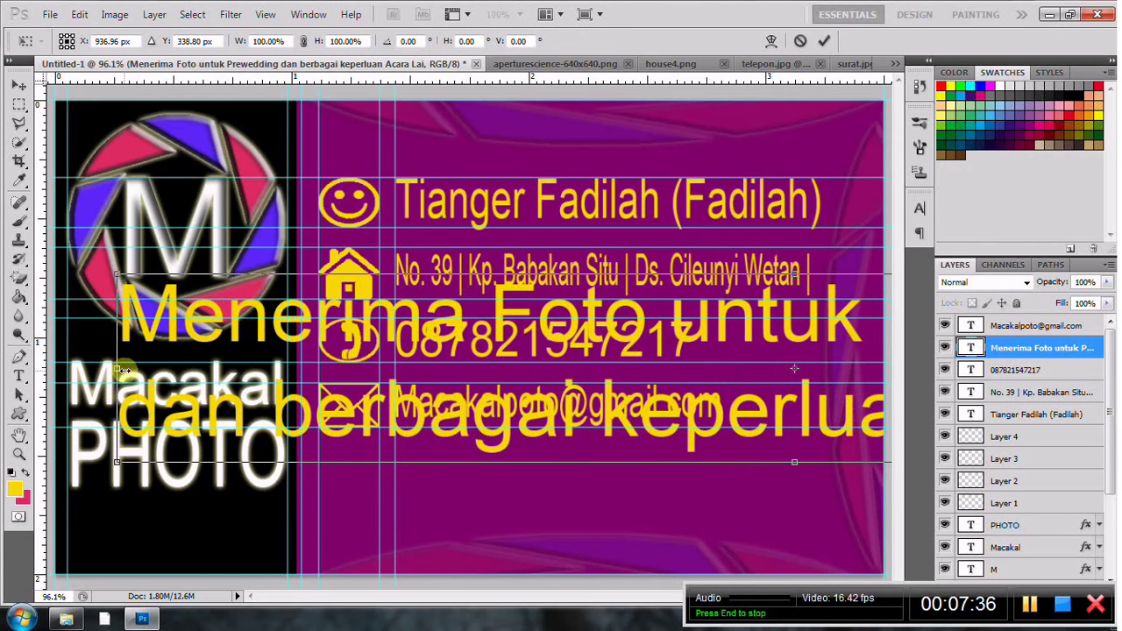
{"action": "left_click_drag", "start_coordinate": [105, 369], "coordinate": [680, 369]}
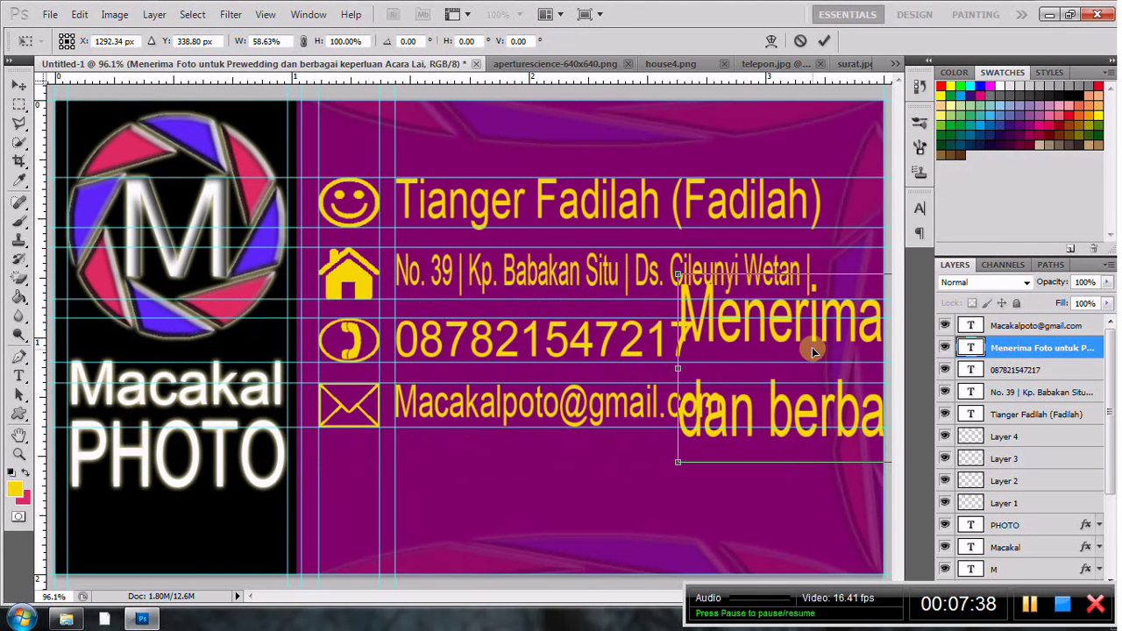
{"action": "mouse_move", "coordinate": [812, 347]}
{"action": "left_mouse_down"}
{"action": "mouse_move", "coordinate": [665, 413]}
{"action": "mouse_move", "coordinate": [476, 446]}
{"action": "mouse_move", "coordinate": [307, 449]}
{"action": "left_mouse_up"}
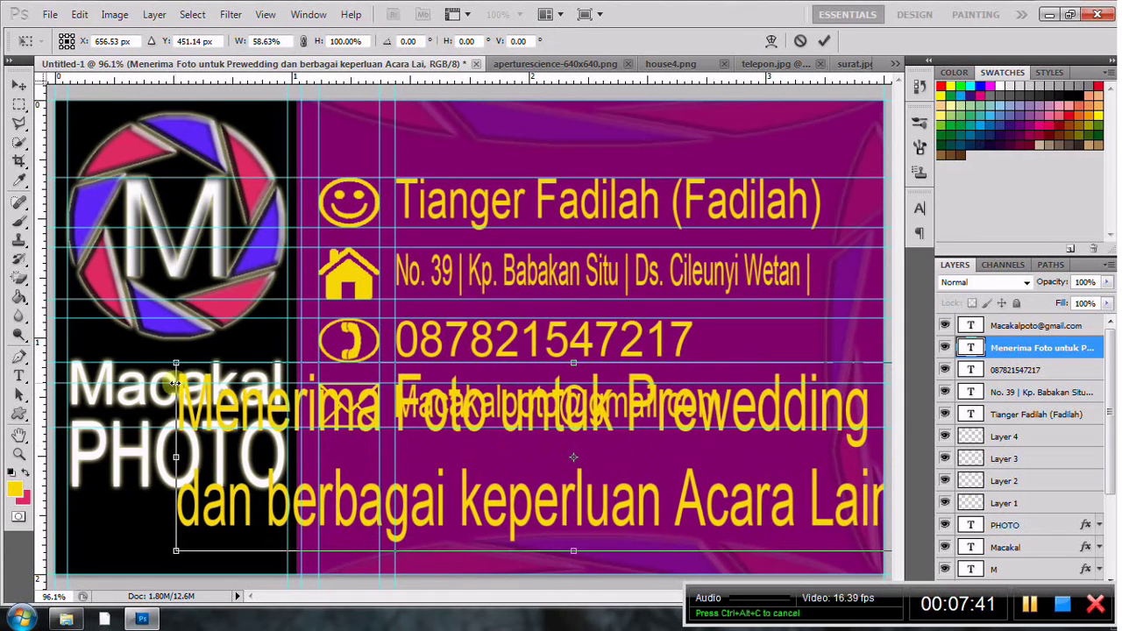
{"action": "left_click_drag", "start_coordinate": [176, 363], "coordinate": [385, 428]}
{"action": "mouse_move", "coordinate": [497, 471]}
{"action": "left_mouse_down"}
{"action": "mouse_move", "coordinate": [498, 485]}
{"action": "mouse_move", "coordinate": [515, 487]}
{"action": "left_mouse_up"}
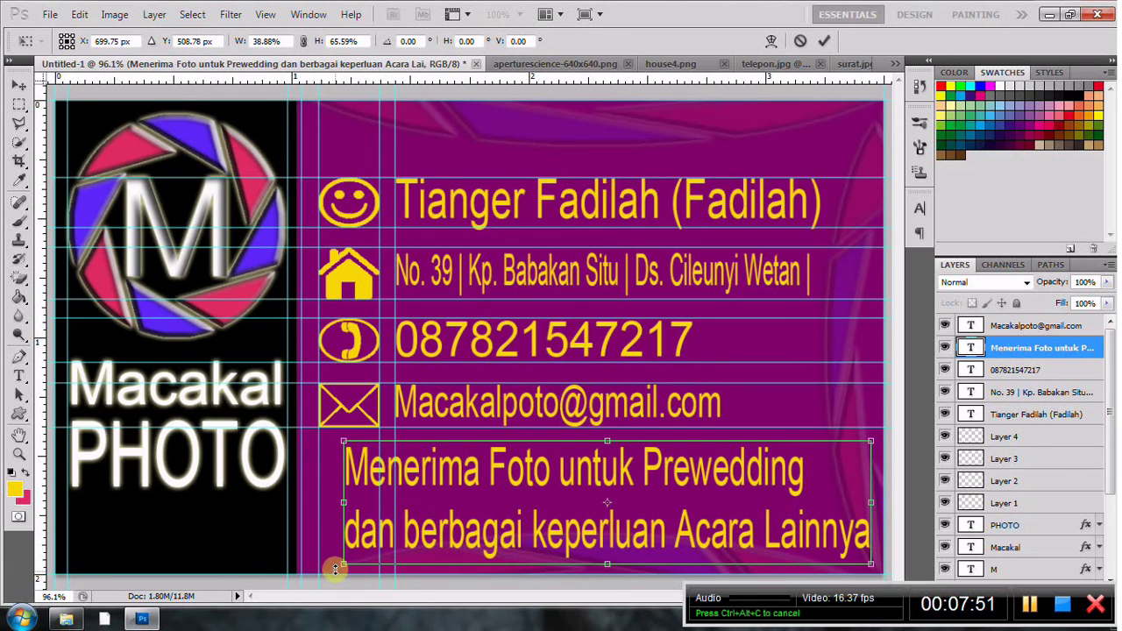
- Tilt the tagline −5.73° and narrow it to fit the card's lower right
{"action": "left_click_drag", "start_coordinate": [332, 581], "coordinate": [341, 603]}
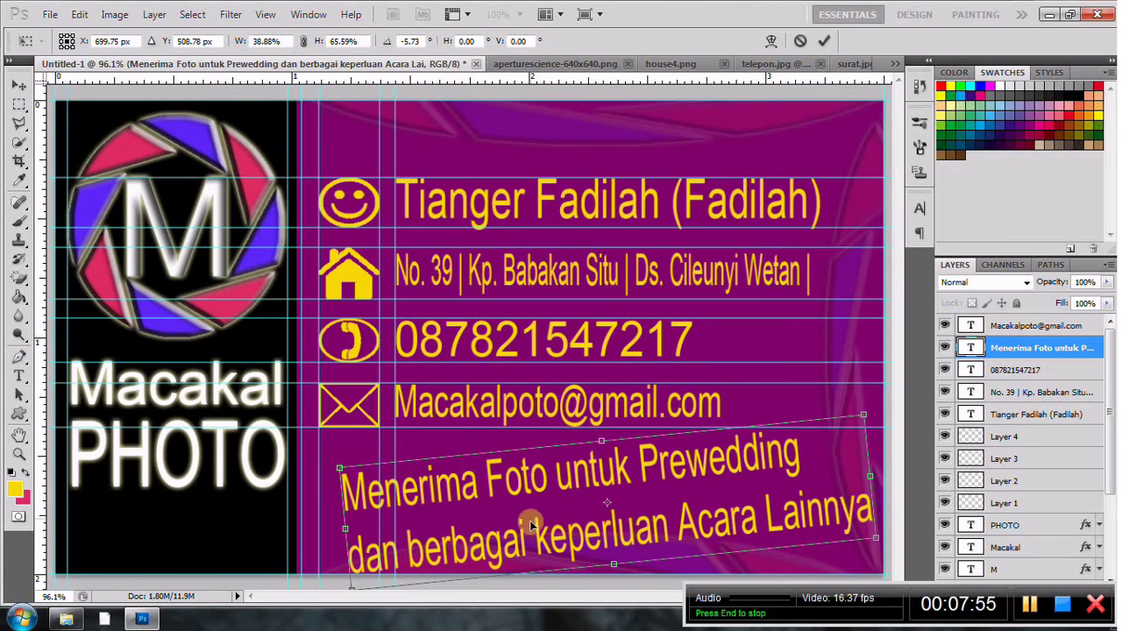
{"action": "mouse_move", "coordinate": [524, 507]}
{"action": "left_mouse_down"}
{"action": "mouse_move", "coordinate": [575, 510]}
{"action": "mouse_move", "coordinate": [529, 513]}
{"action": "left_mouse_up"}
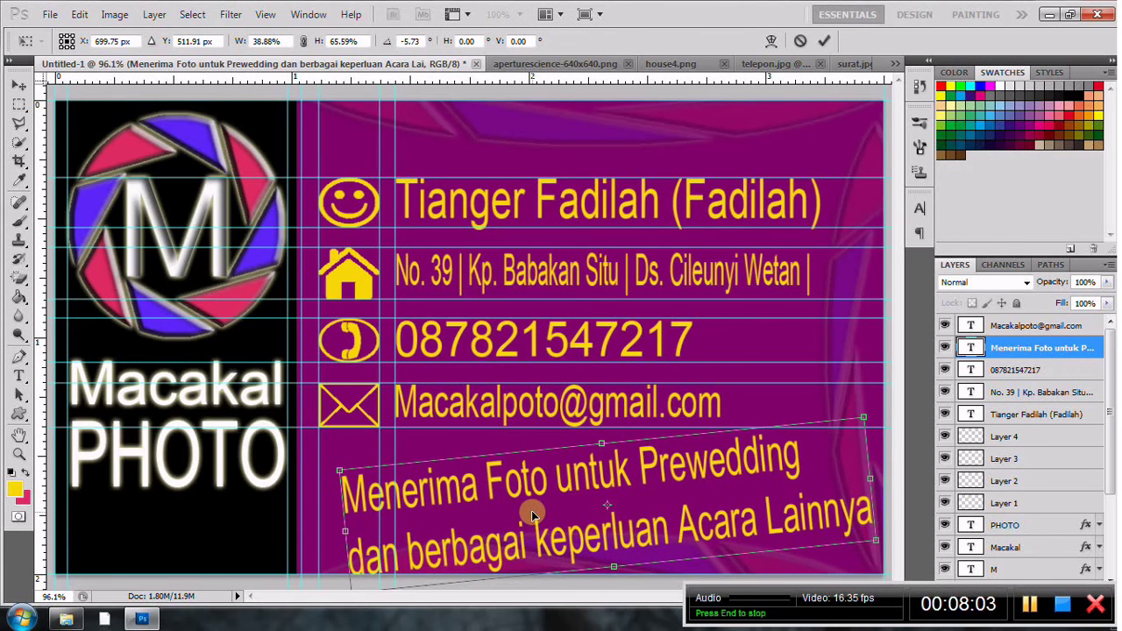
{"action": "left_click_drag", "start_coordinate": [604, 438], "coordinate": [603, 477]}
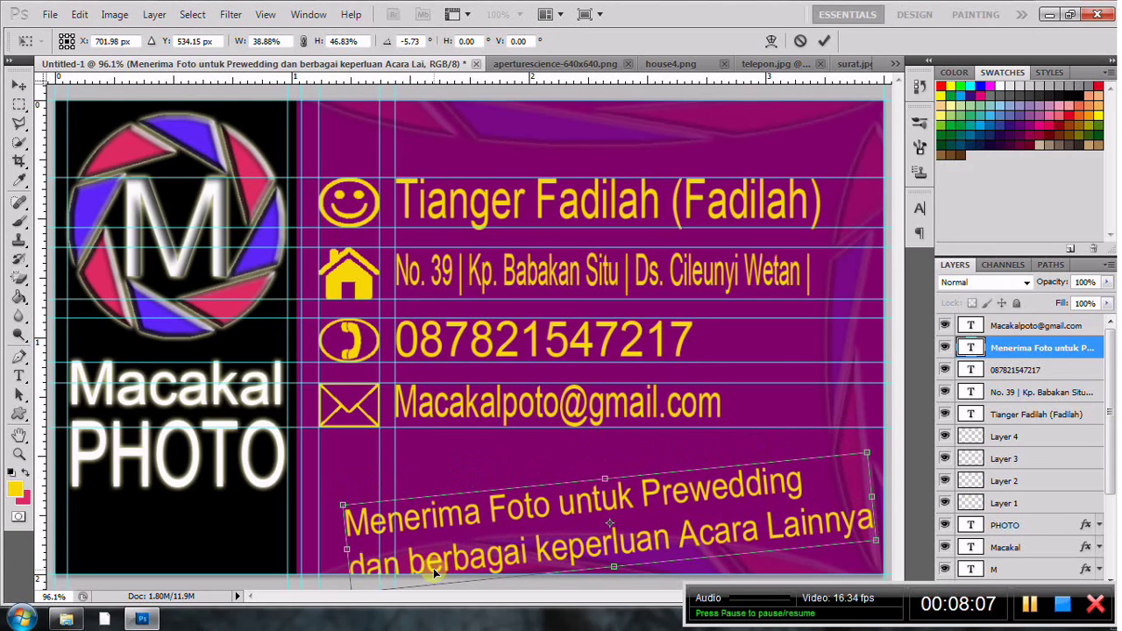
{"action": "left_click_drag", "start_coordinate": [438, 557], "coordinate": [439, 544]}
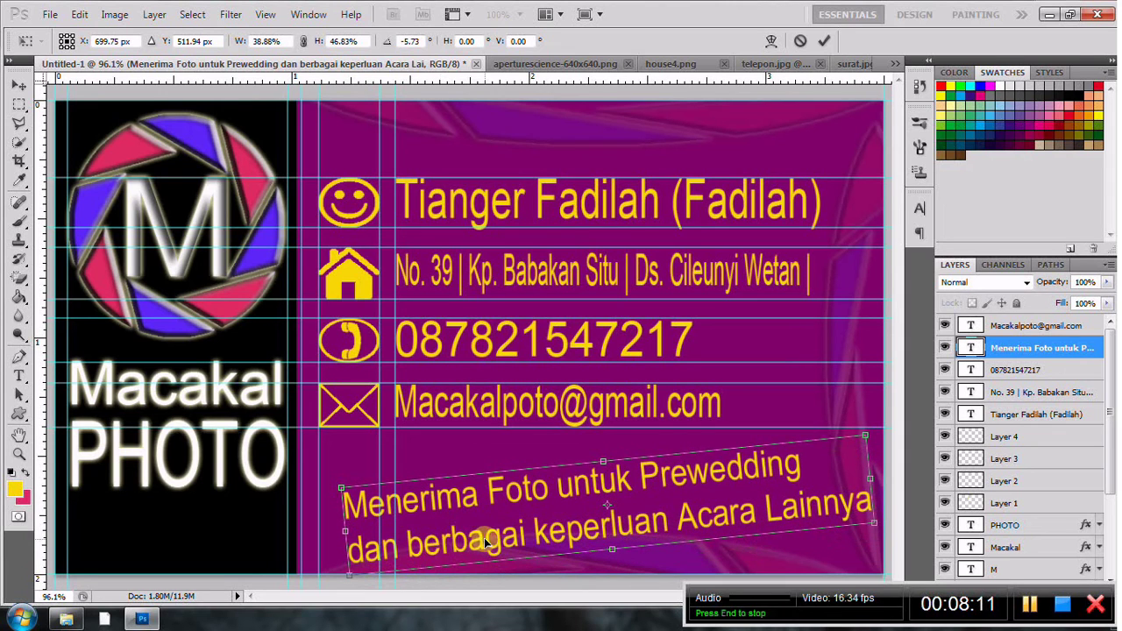
{"action": "left_click_drag", "start_coordinate": [348, 531], "coordinate": [410, 533]}
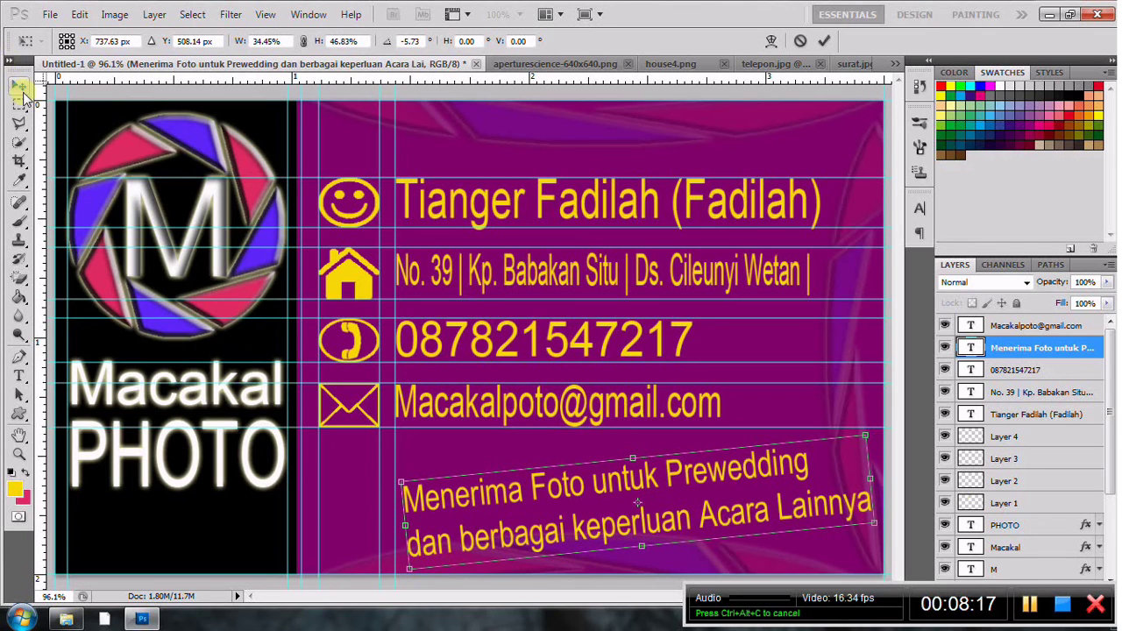
{"action": "left_click", "coordinate": [24, 91]}
- Recolour the whole tagline from yellow to near-white (#f9f8f3)
{"action": "left_click", "coordinate": [503, 241]}
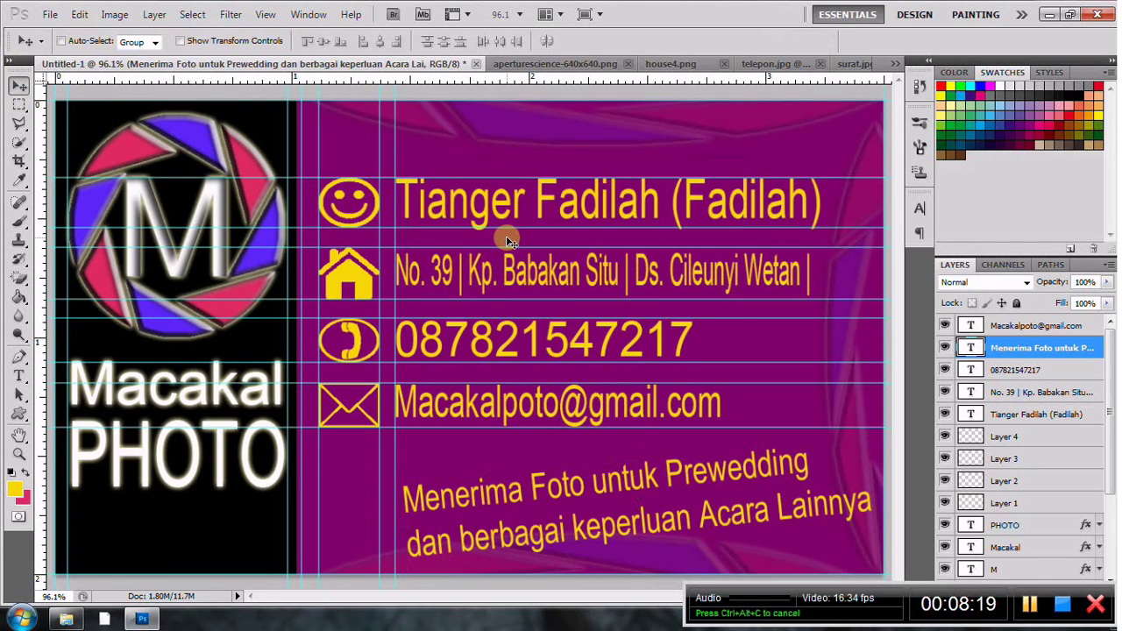
{"action": "left_click", "coordinate": [19, 376]}
{"action": "left_click", "coordinate": [621, 518]}
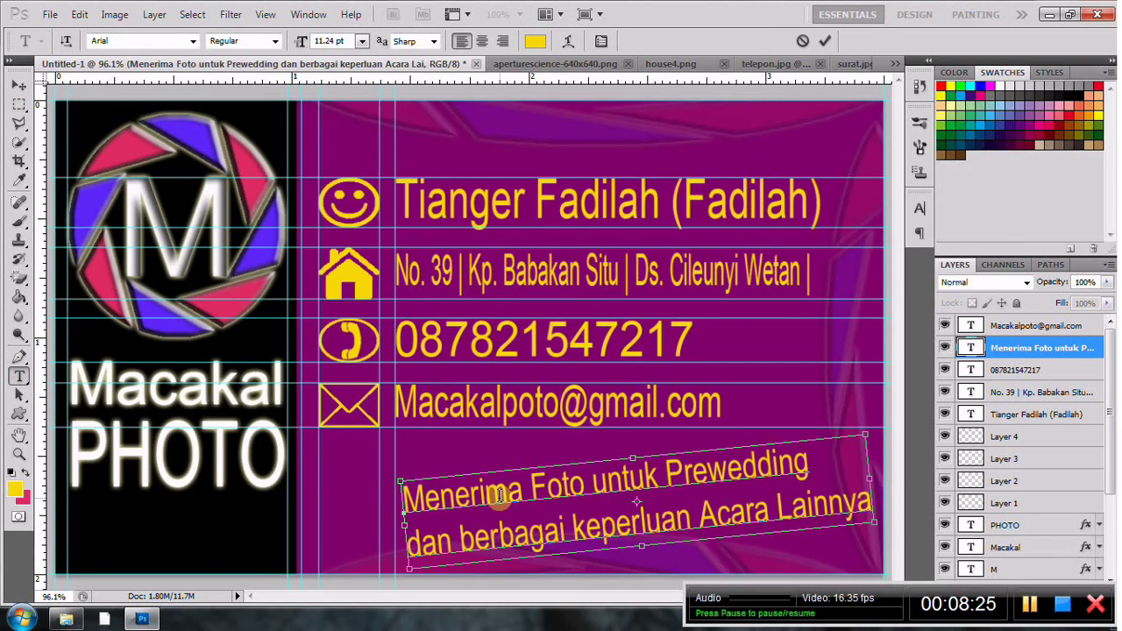
{"action": "key", "text": "ctrl+a"}
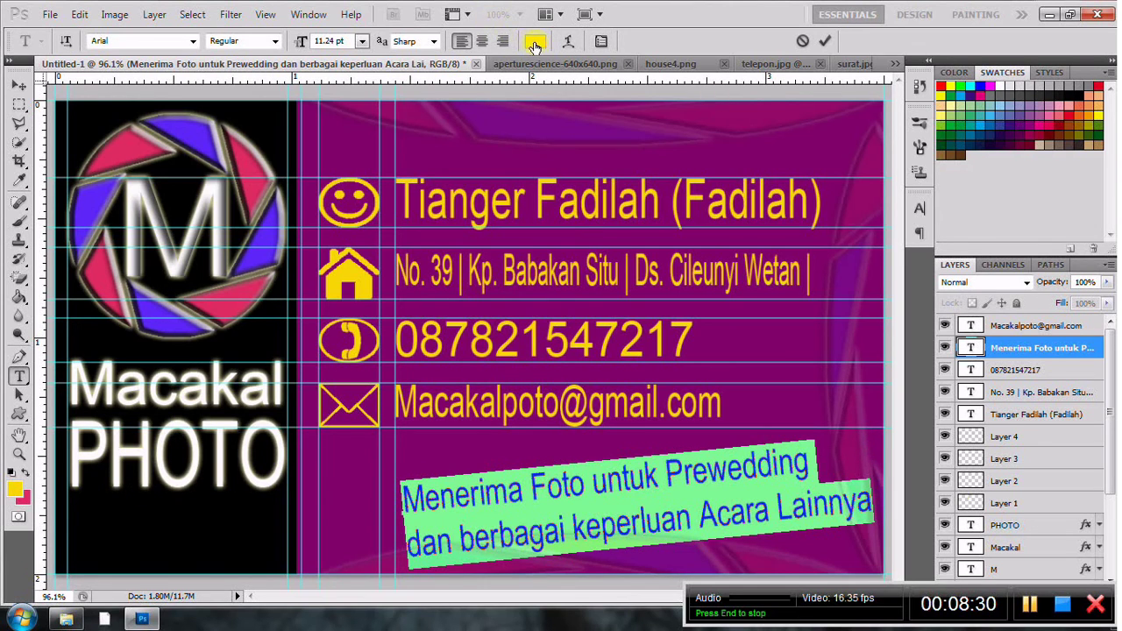
{"action": "left_click", "coordinate": [535, 42]}
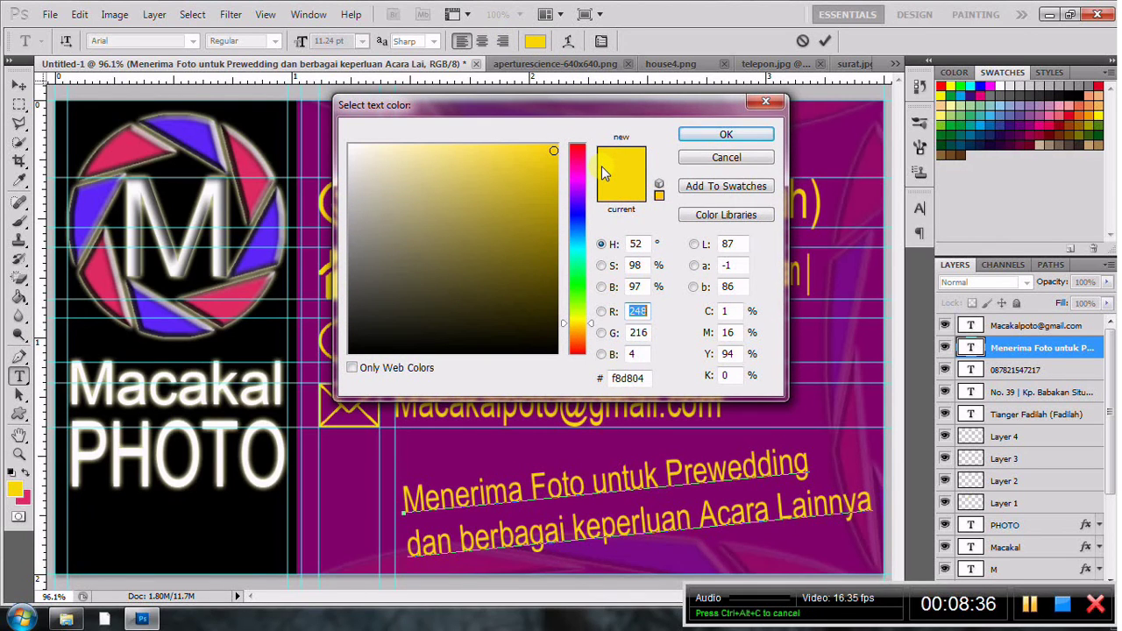
{"action": "left_click_drag", "start_coordinate": [497, 170], "coordinate": [353, 149]}
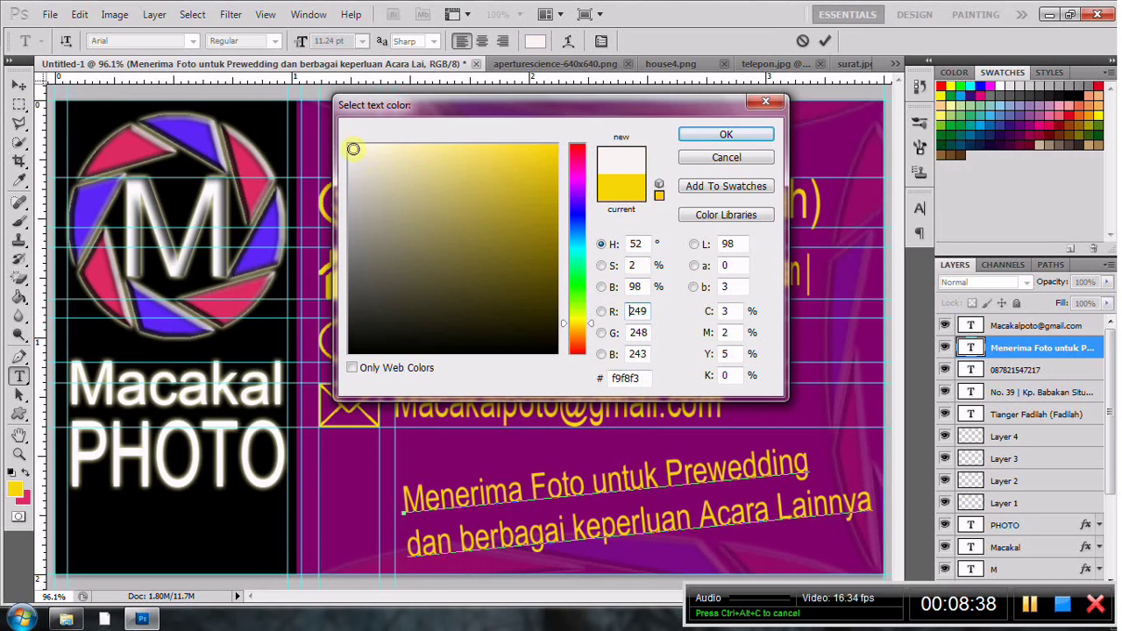
{"action": "left_click", "coordinate": [719, 134]}
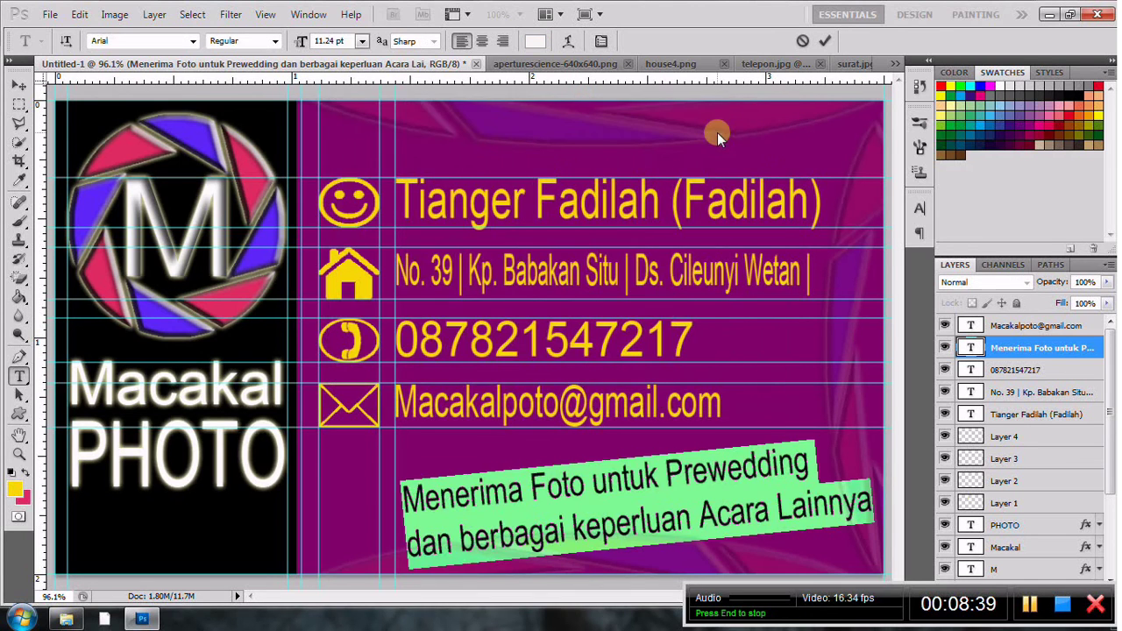
{"action": "left_click", "coordinate": [659, 492]}
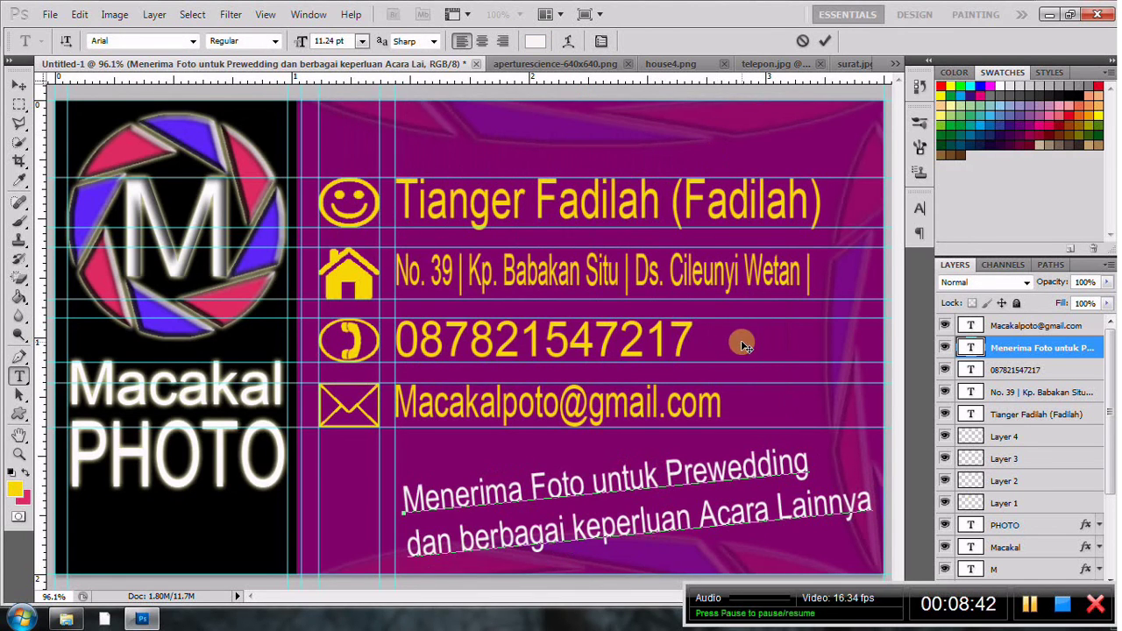
{"action": "left_click", "coordinate": [19, 85]}
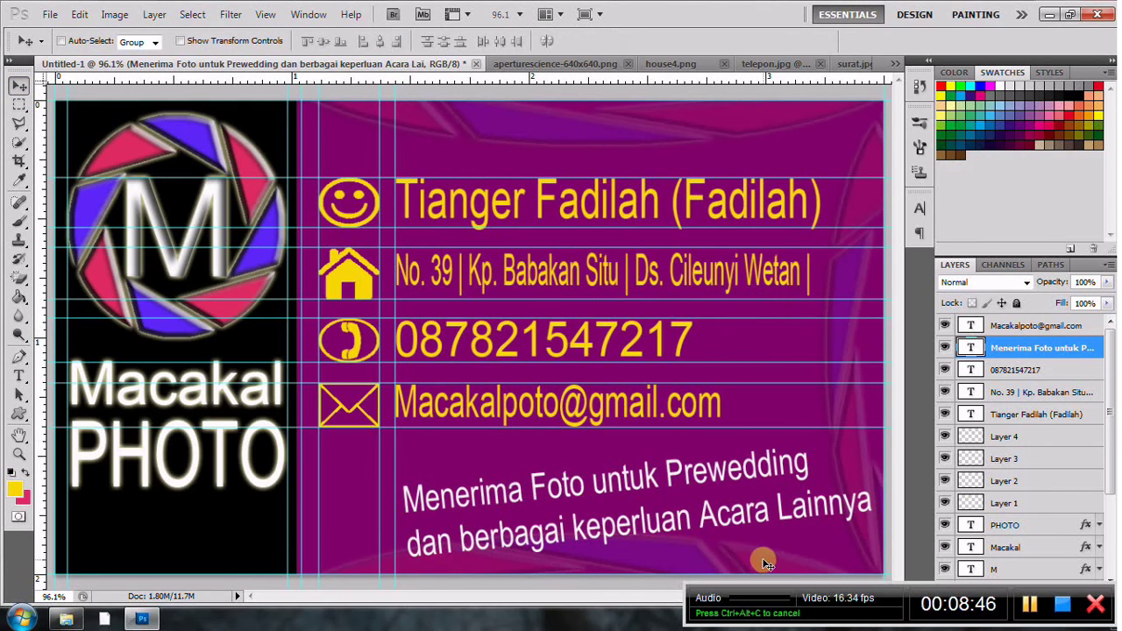
- Add a full stop after 'Lainnya' at the end of the tagline
{"action": "left_click", "coordinate": [19, 375]}
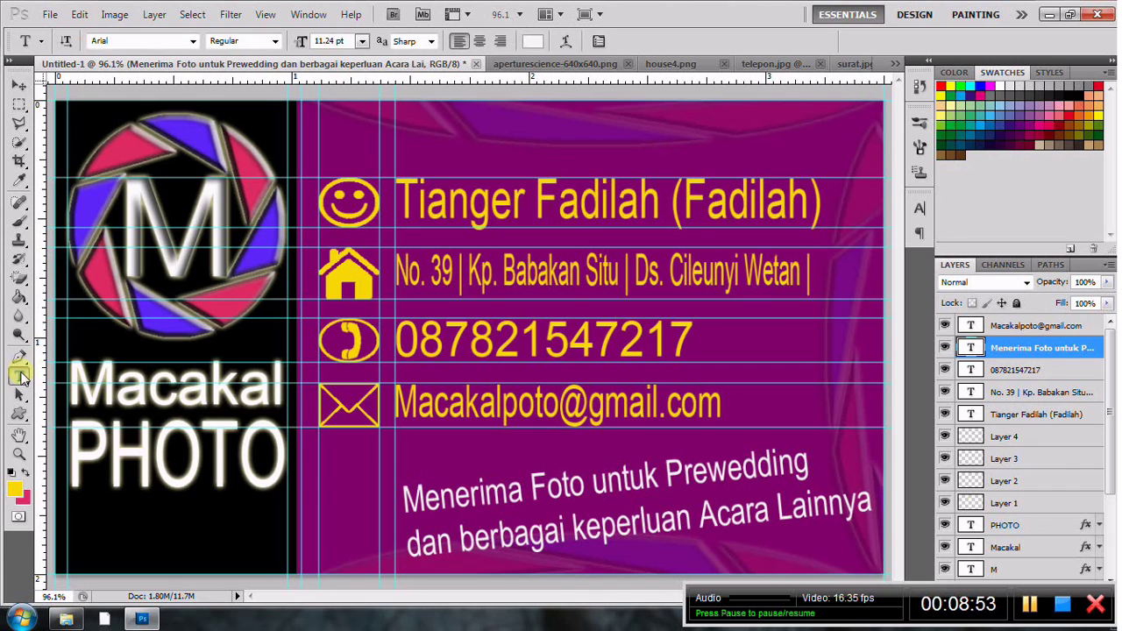
{"action": "left_click", "coordinate": [866, 506]}
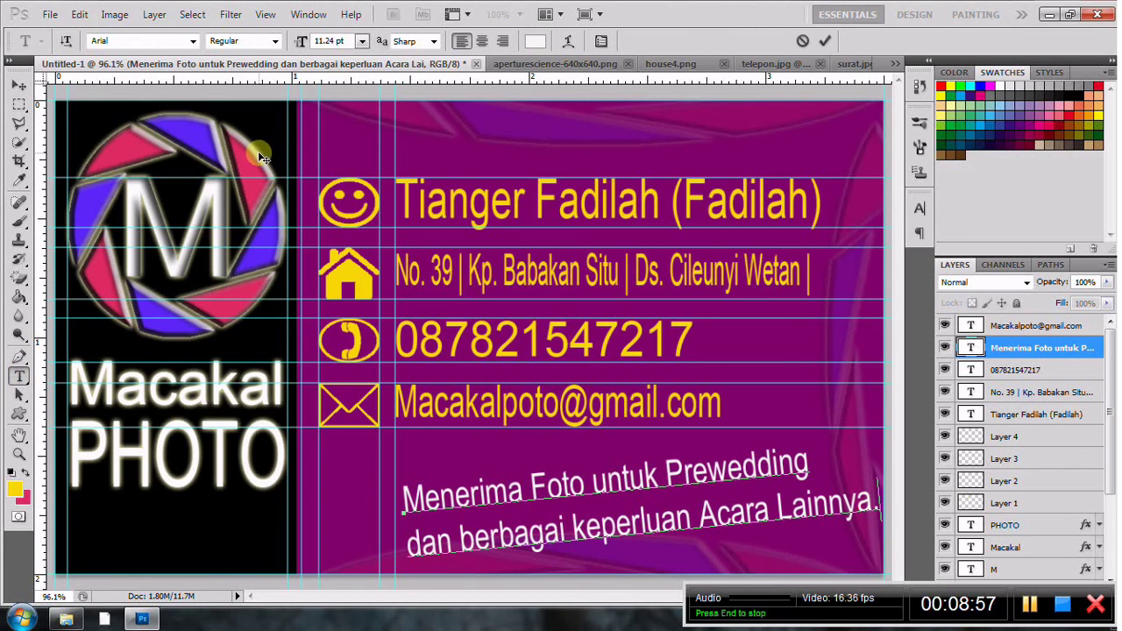
{"action": "type", "text": "."}
{"action": "left_click", "coordinate": [20, 85]}
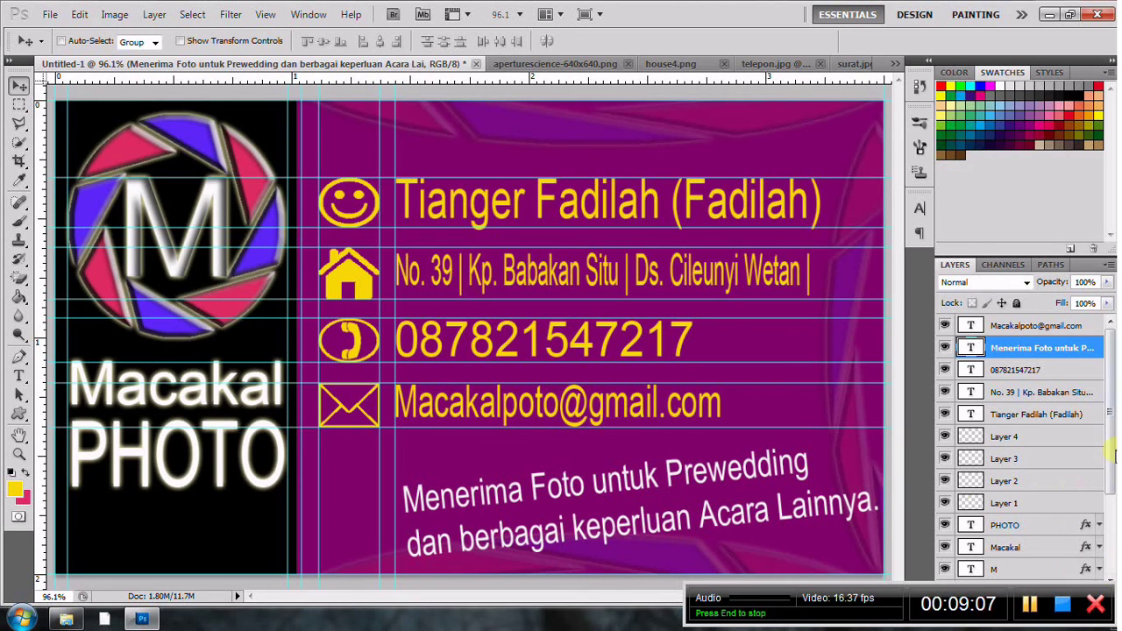
- Flatten all card layers into one Background layer with Merge Visible
{"action": "left_click_drag", "start_coordinate": [1111, 451], "coordinate": [1112, 531]}
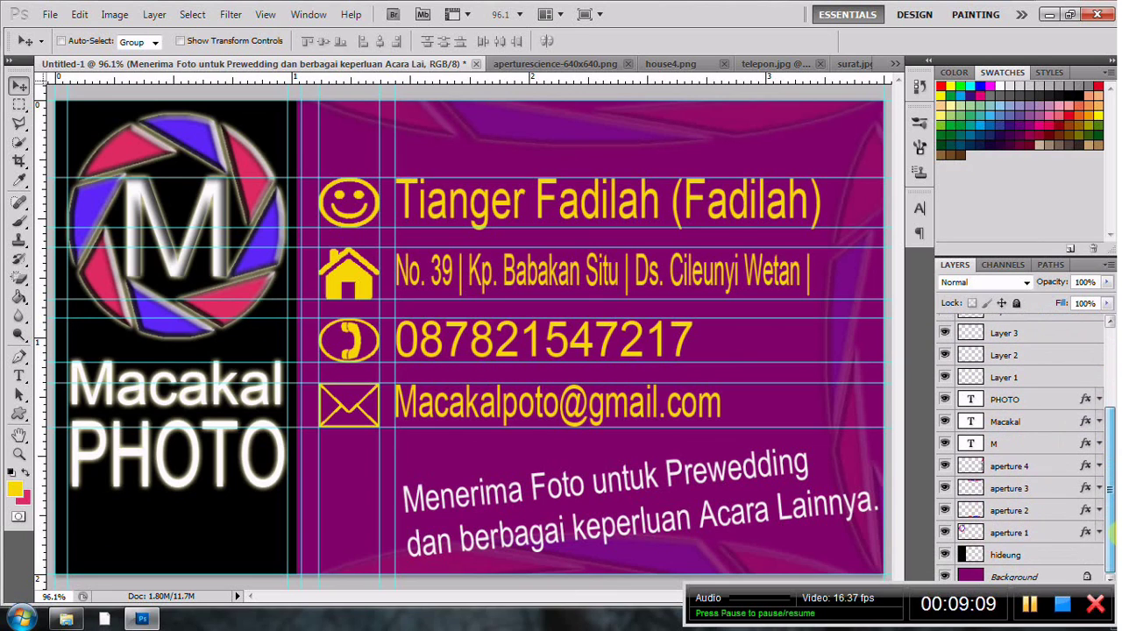
{"action": "left_click", "coordinate": [1024, 578]}
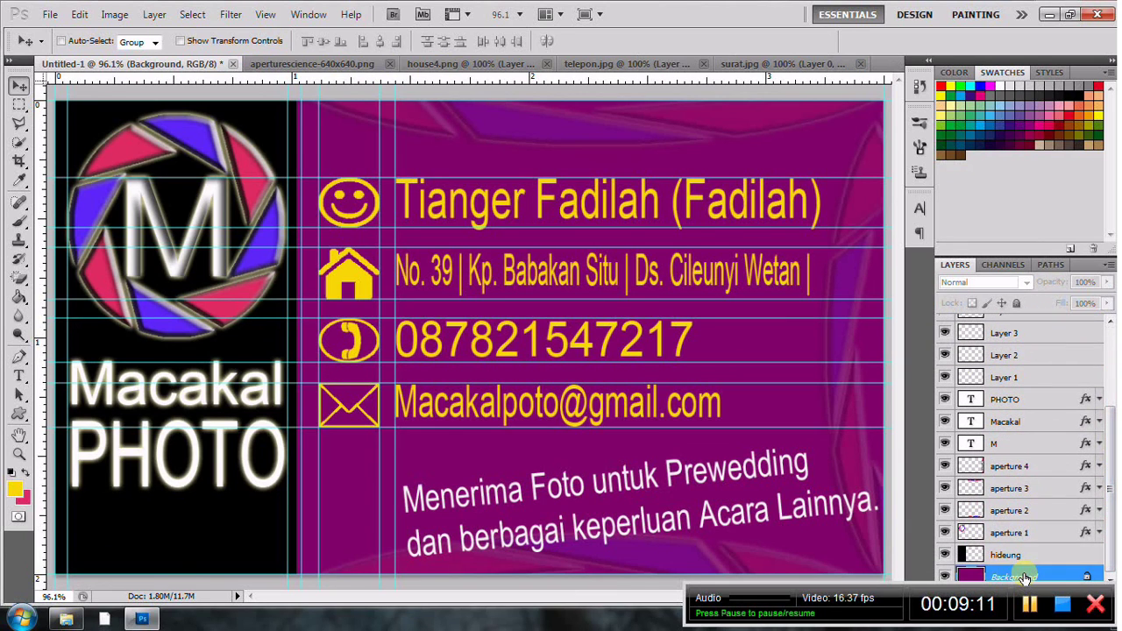
{"action": "right_click", "coordinate": [1024, 578]}
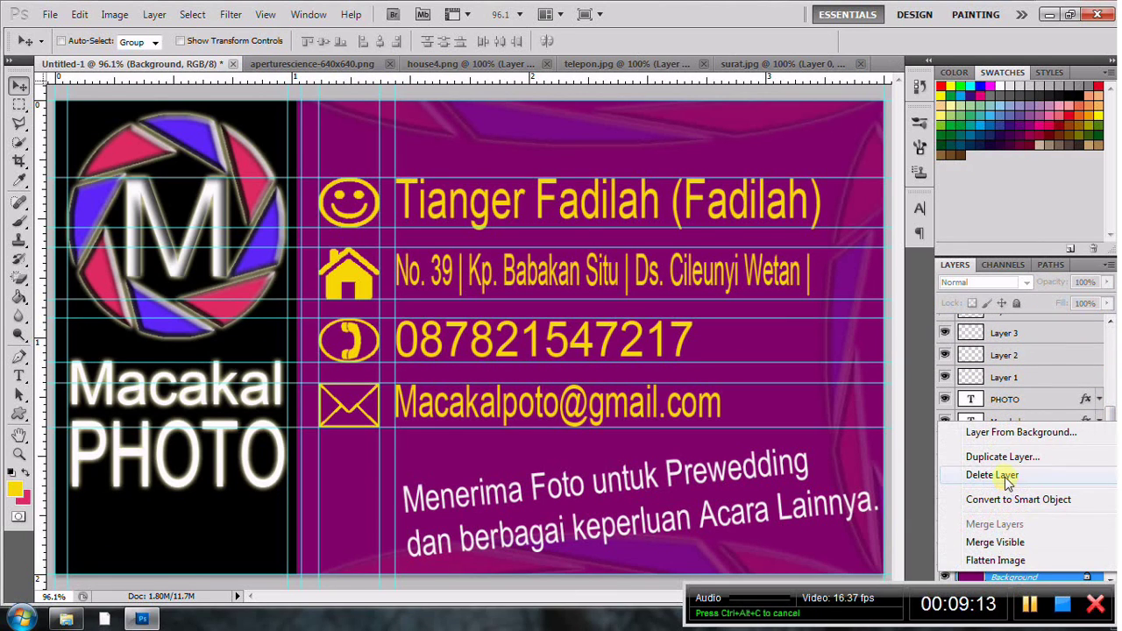
{"action": "left_click", "coordinate": [999, 543]}
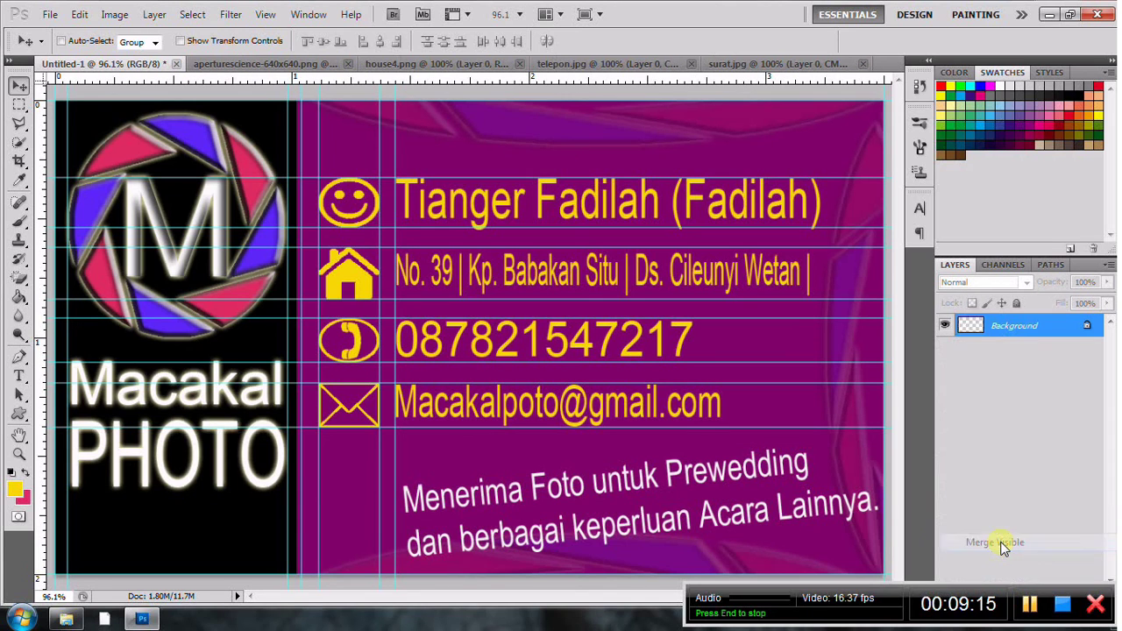